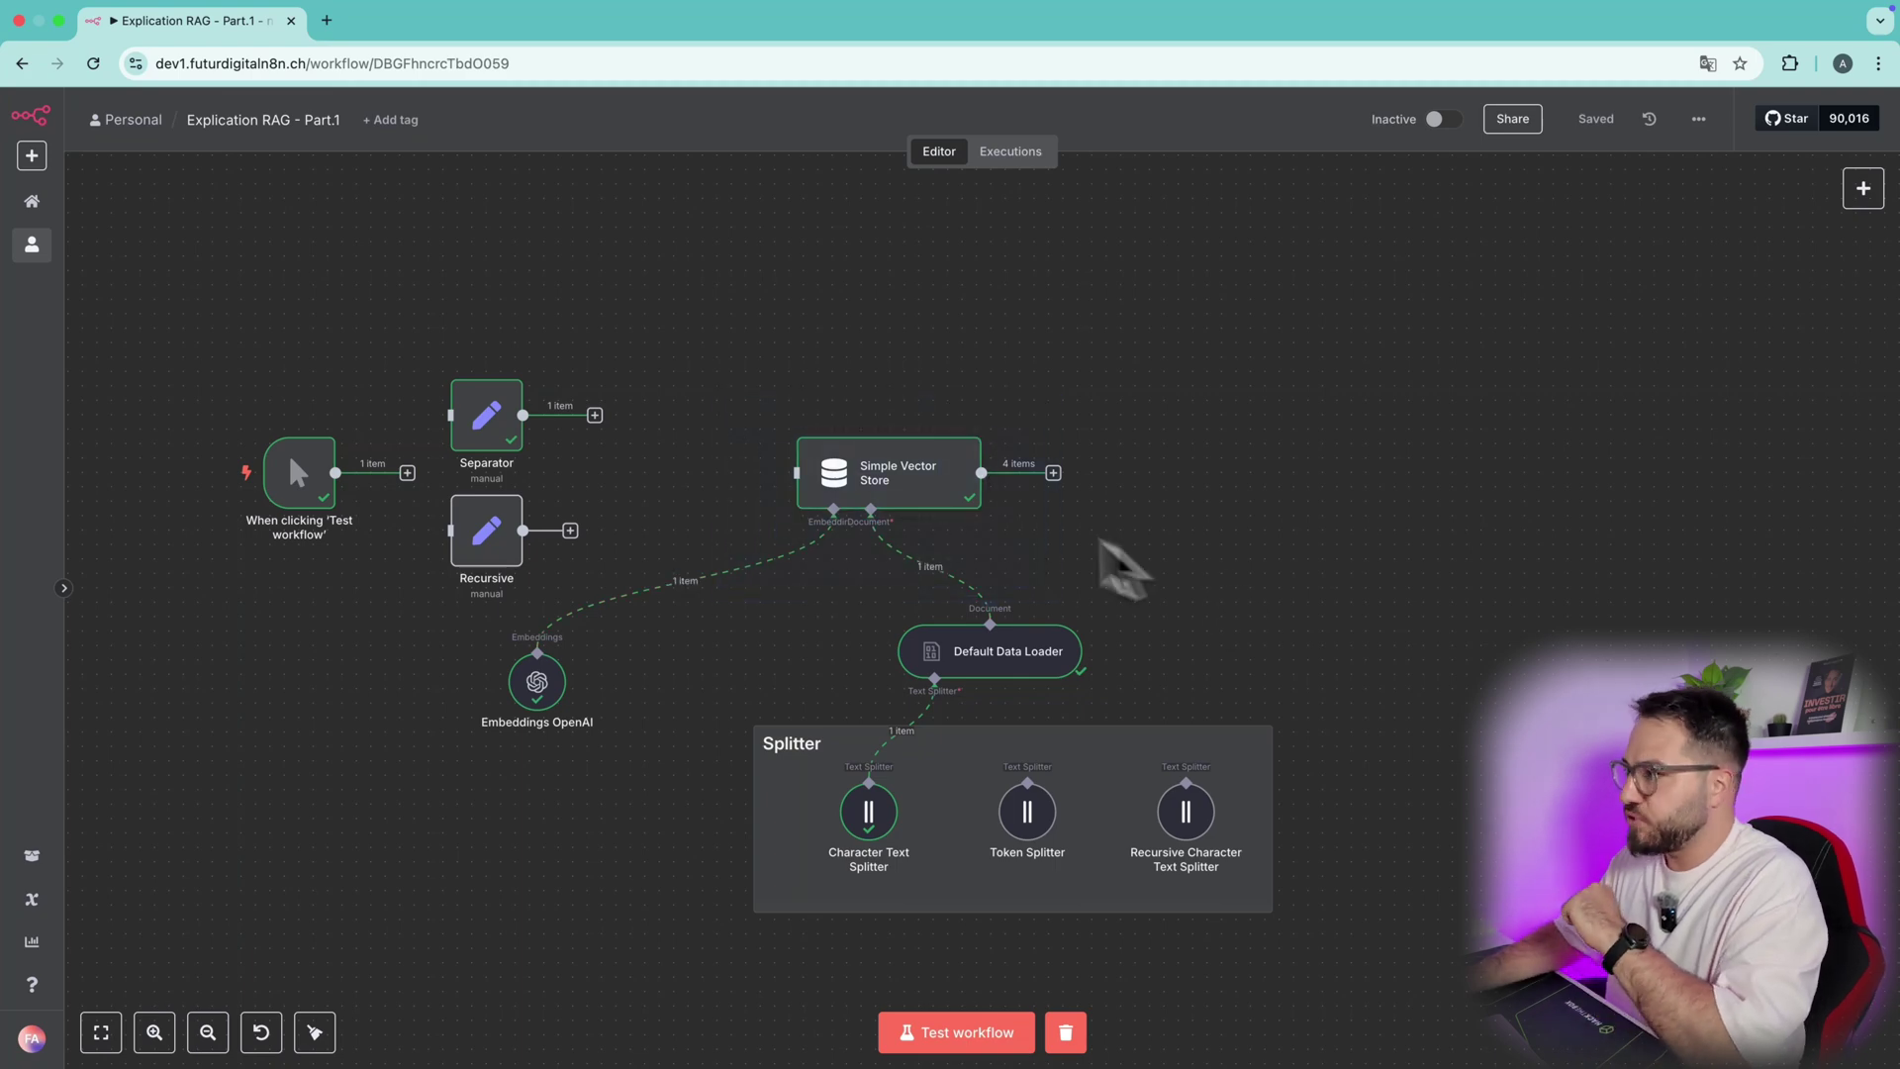
- Reload the workflow page and move the Default Data Loader node slightly closer to the Simple Vector Store
double_click(950, 496)
click(1366, 128)
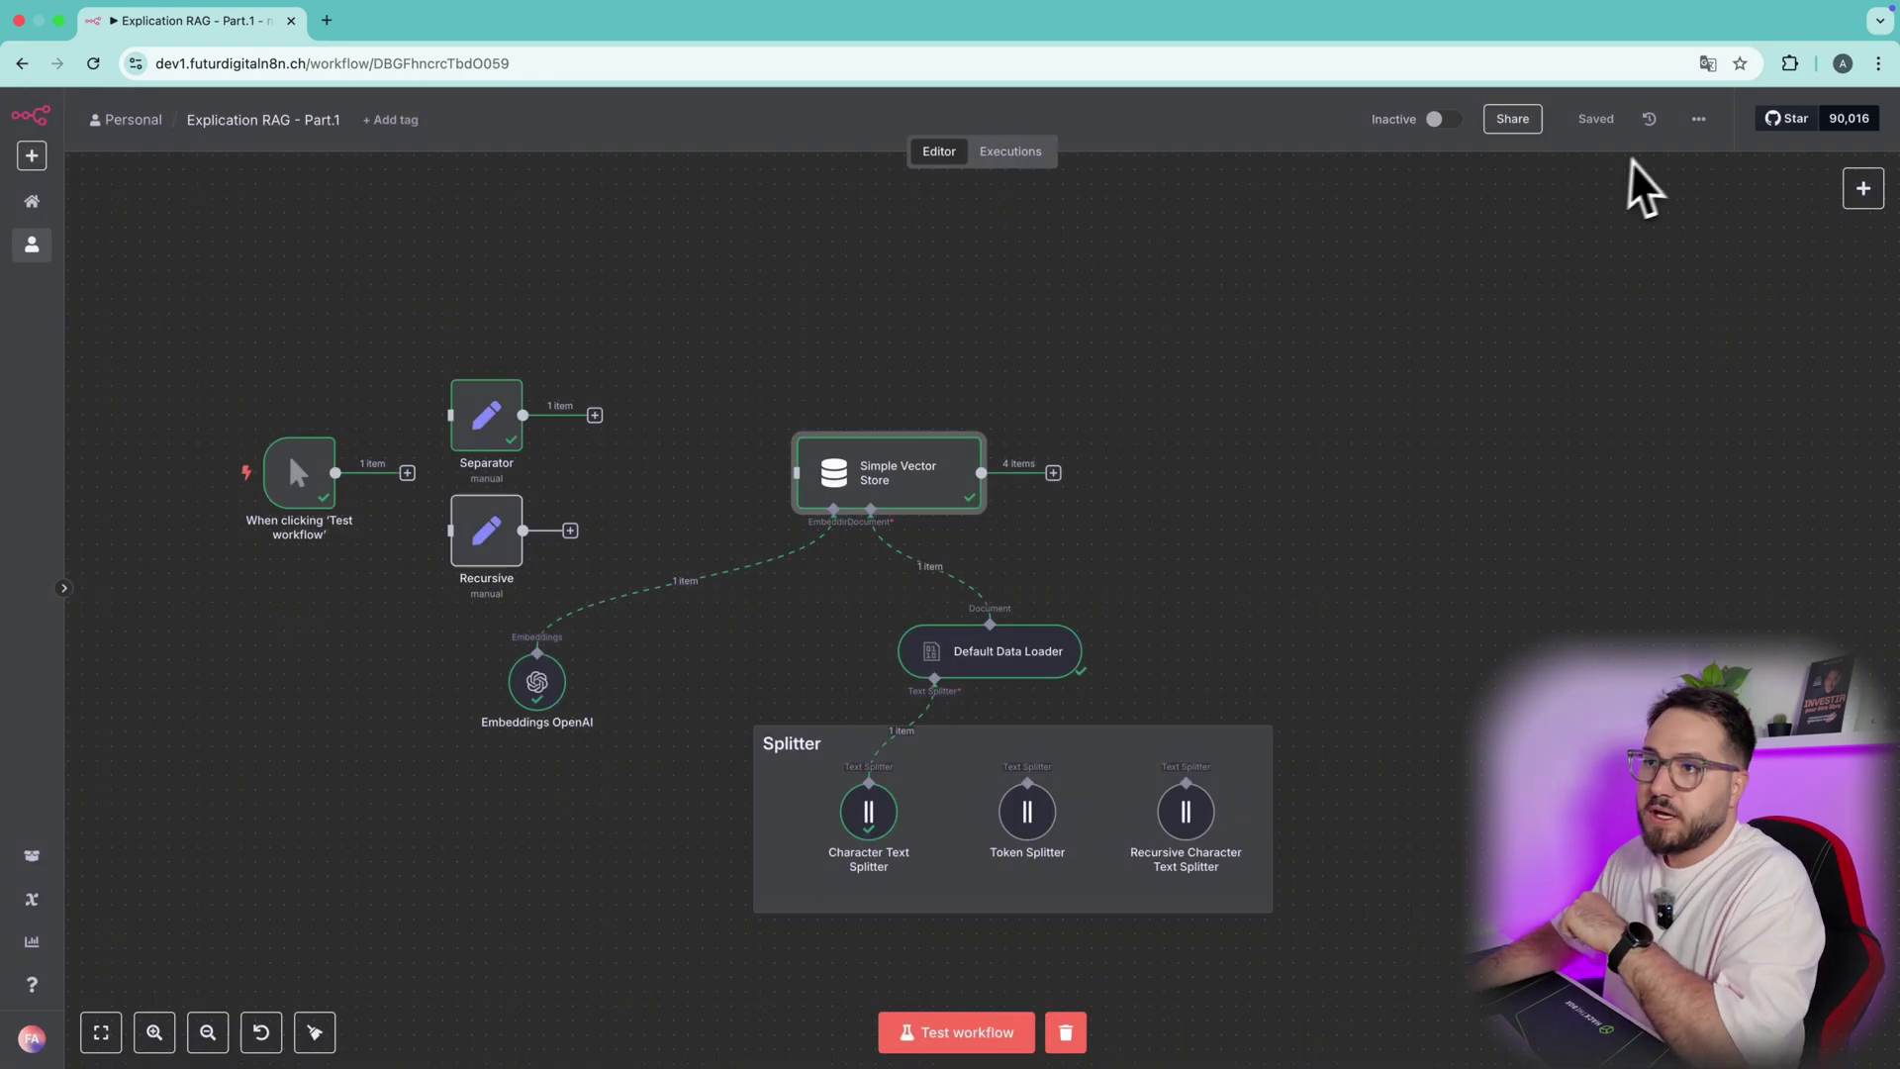
click(93, 63)
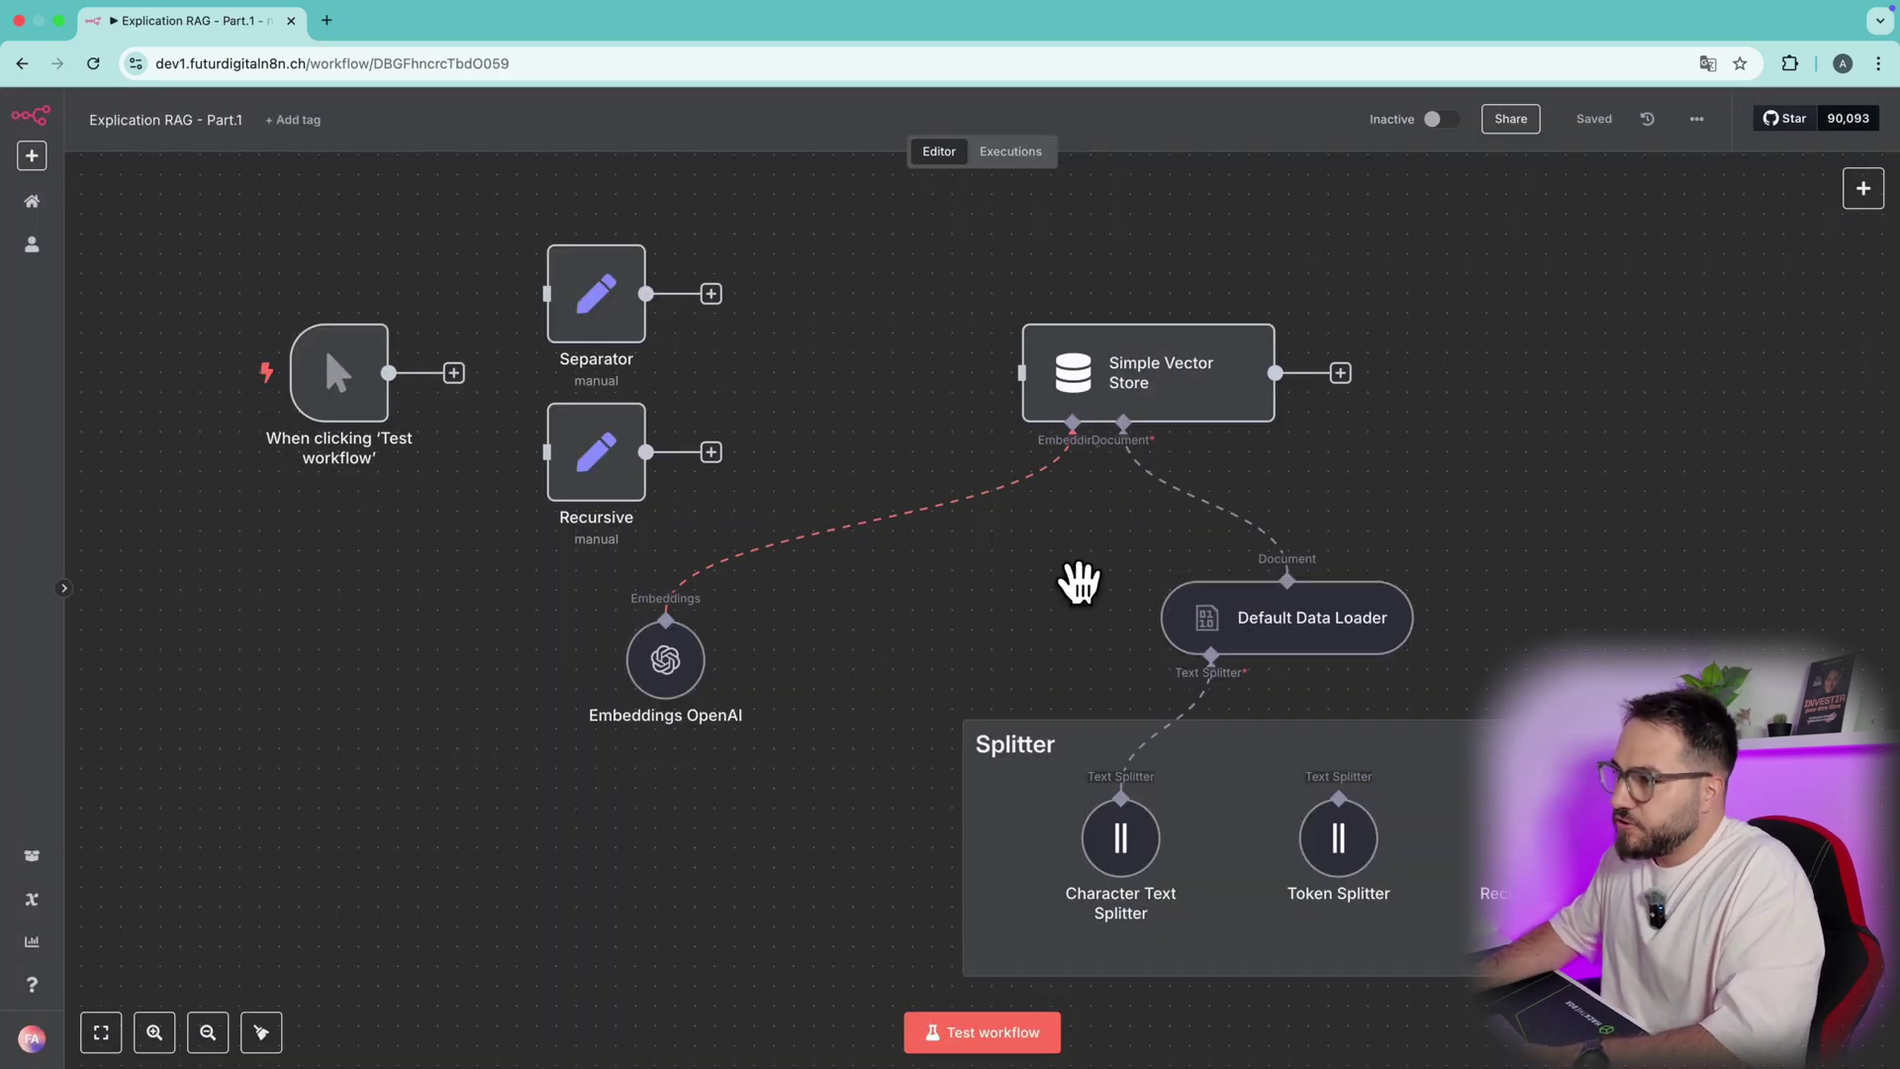
drag(1078, 581, 890, 603)
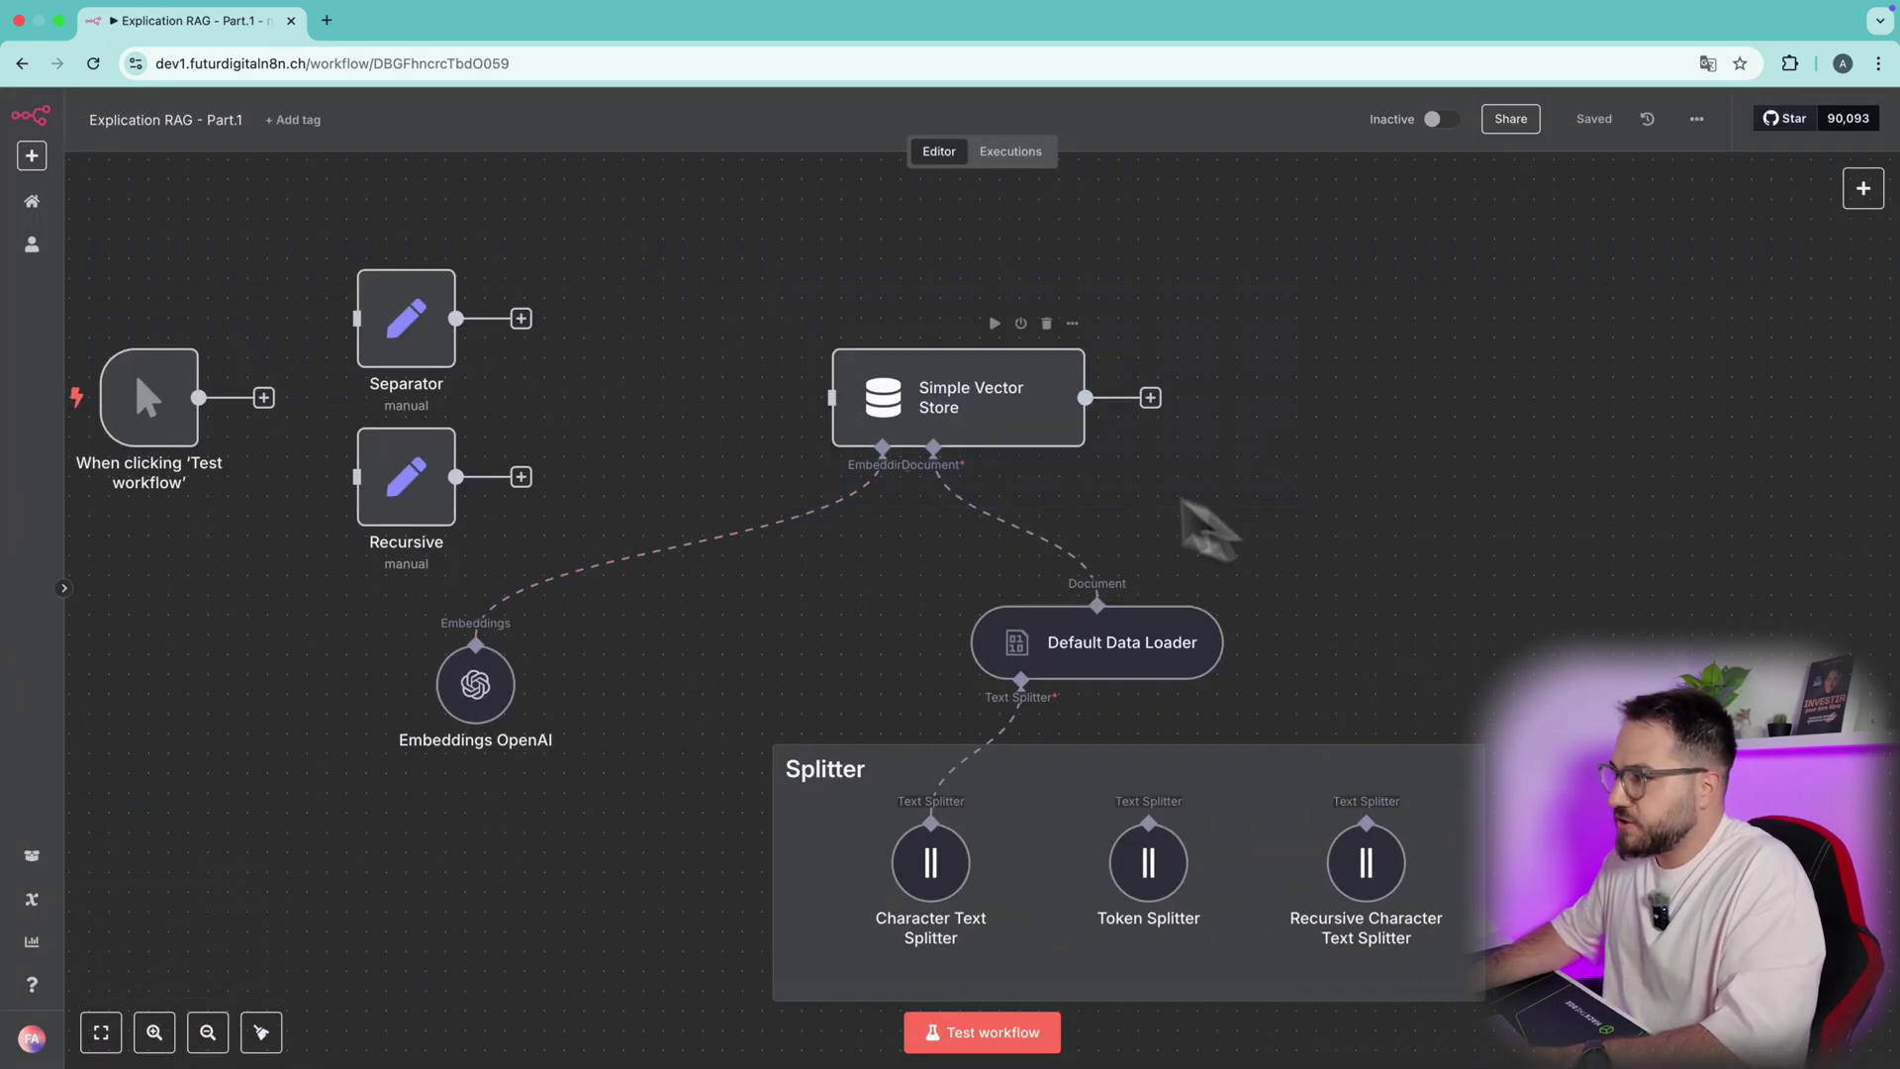
drag(1111, 636, 1070, 619)
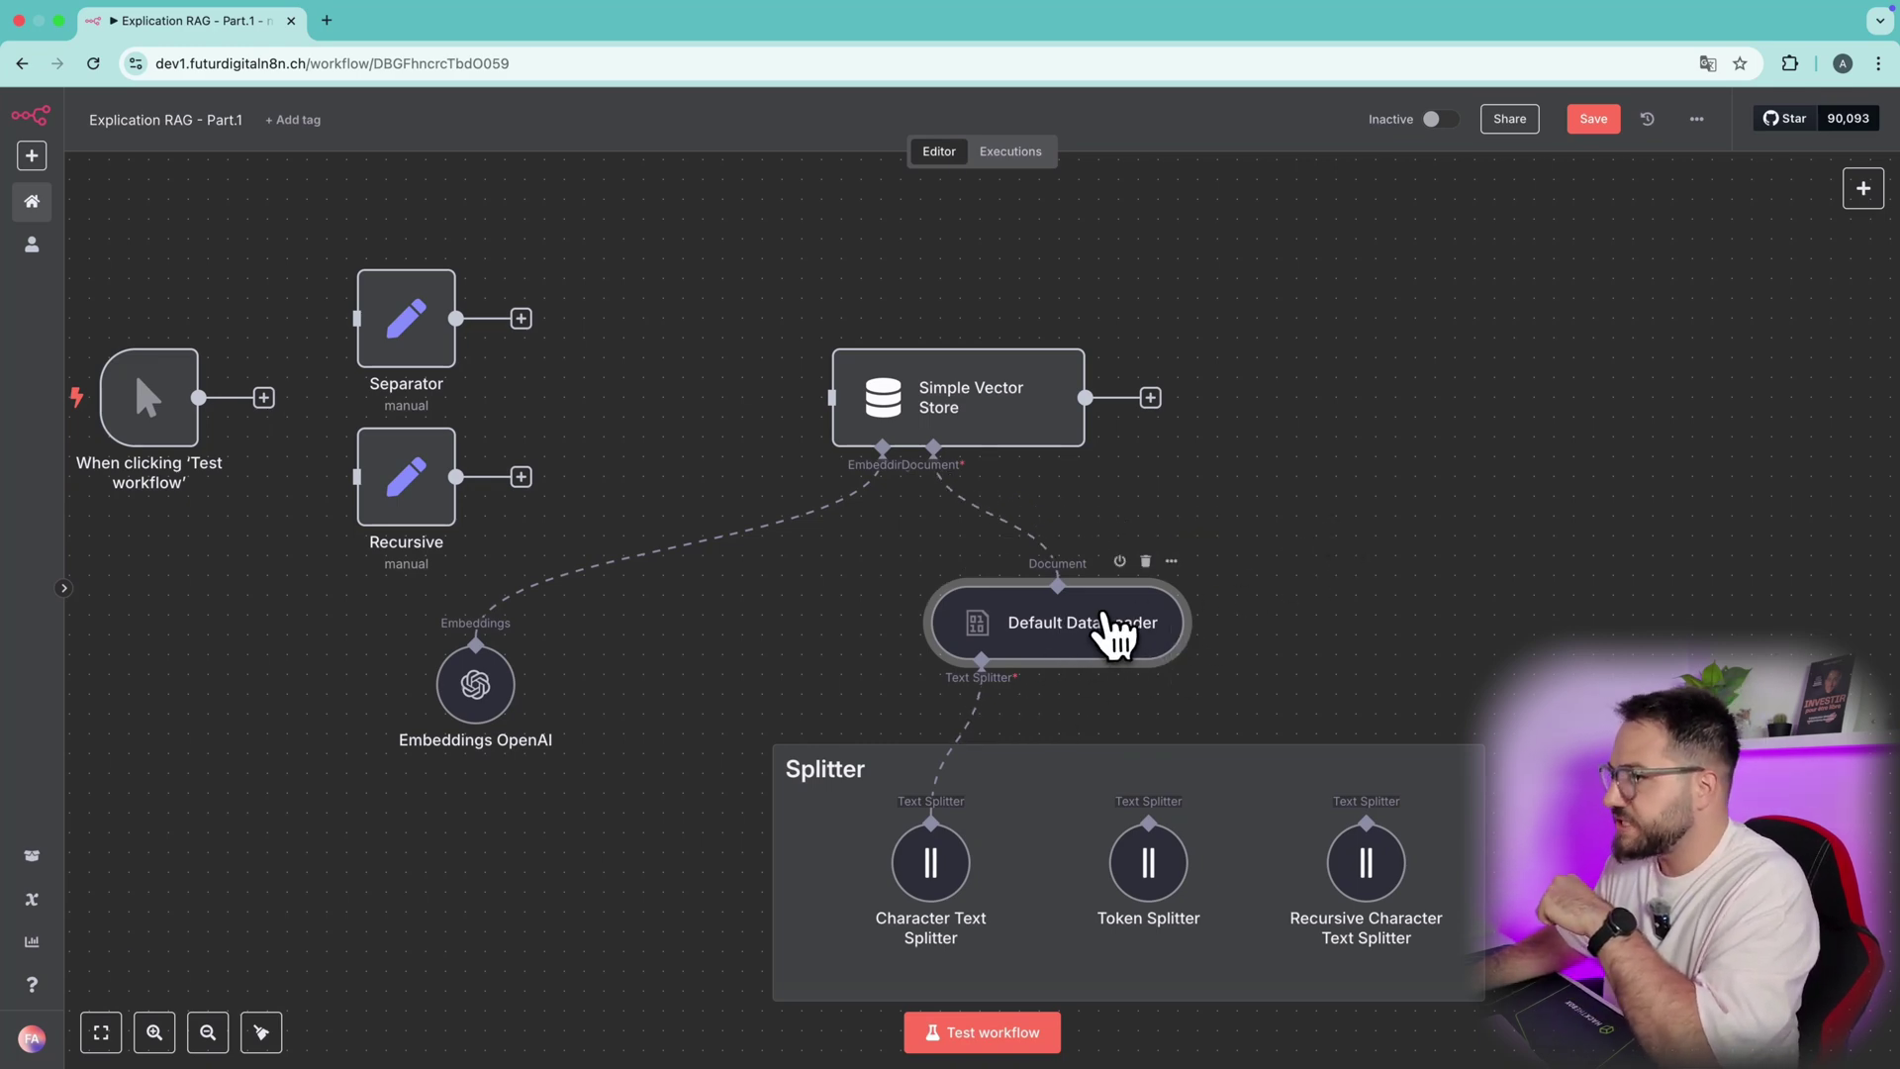
- Set the Default Data Loader's type of data to Binary and return to the canvas
double_click(1108, 618)
click(1064, 426)
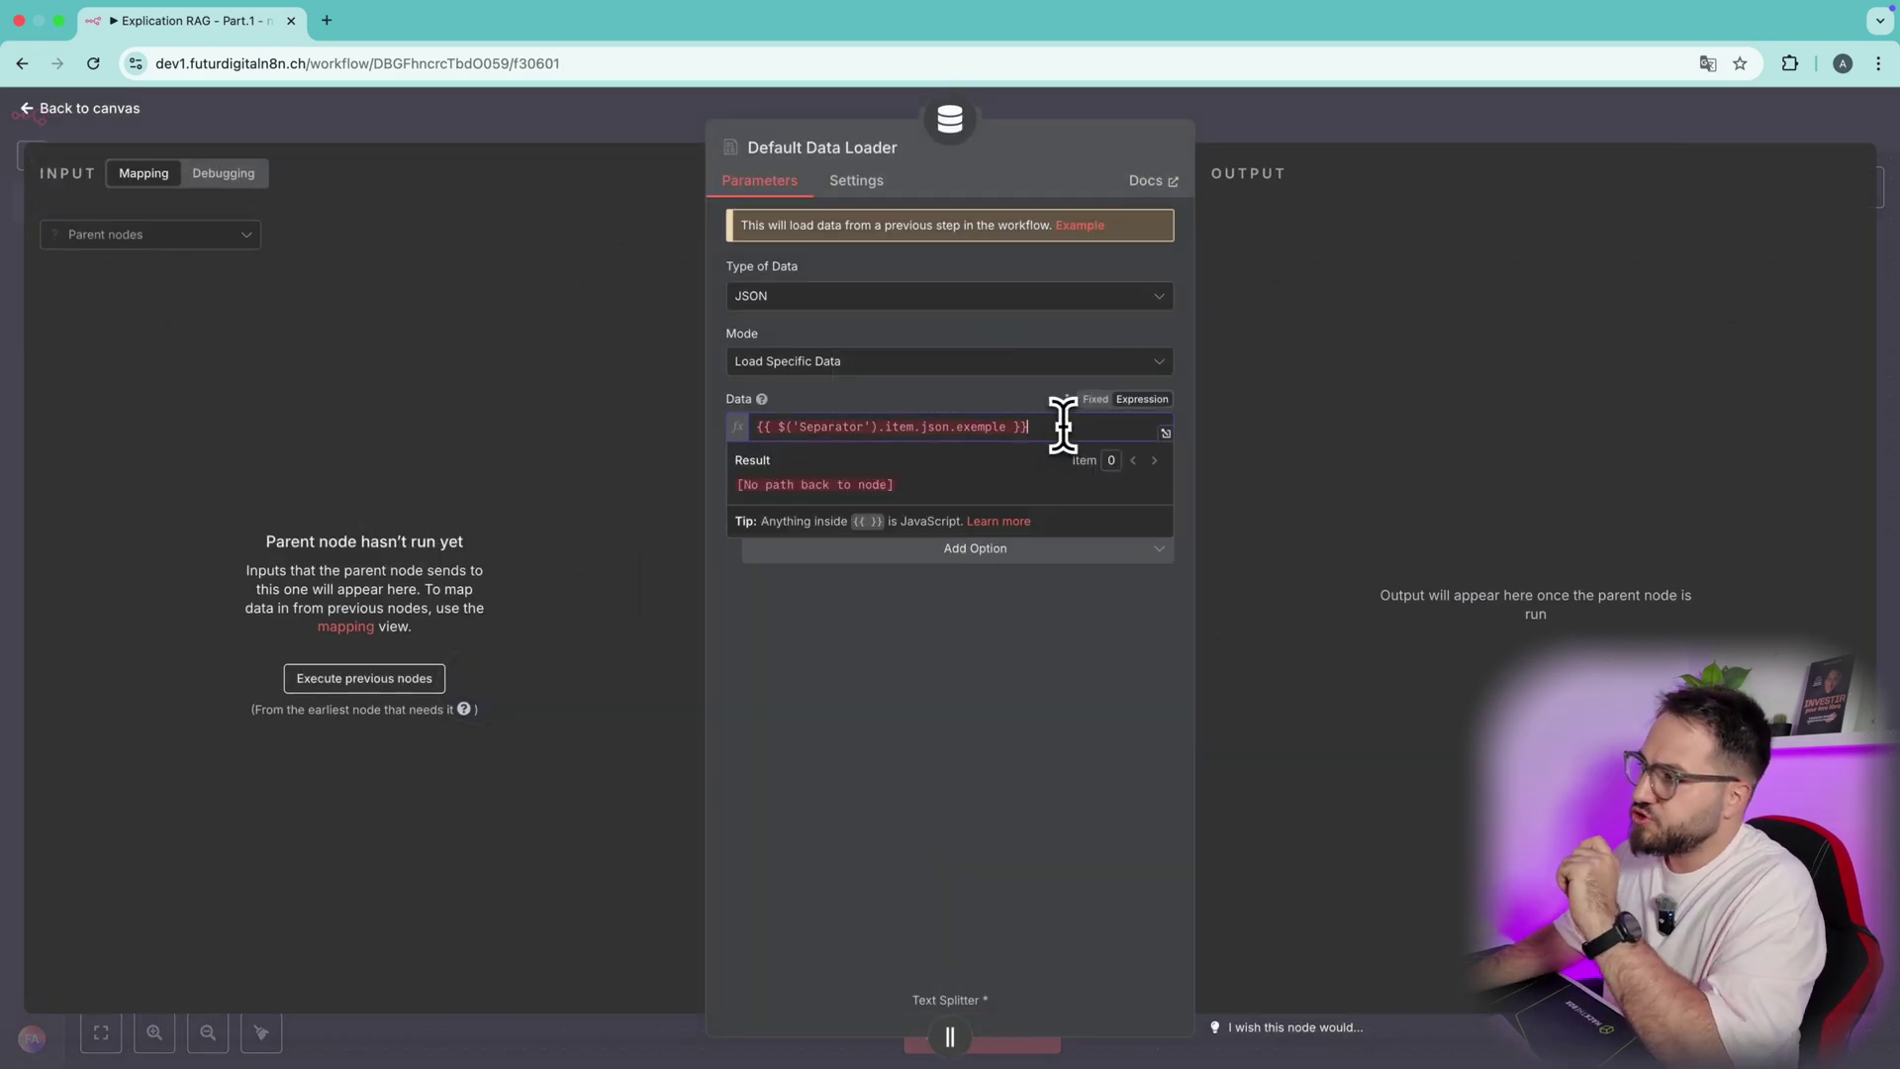
click(1242, 351)
click(1153, 299)
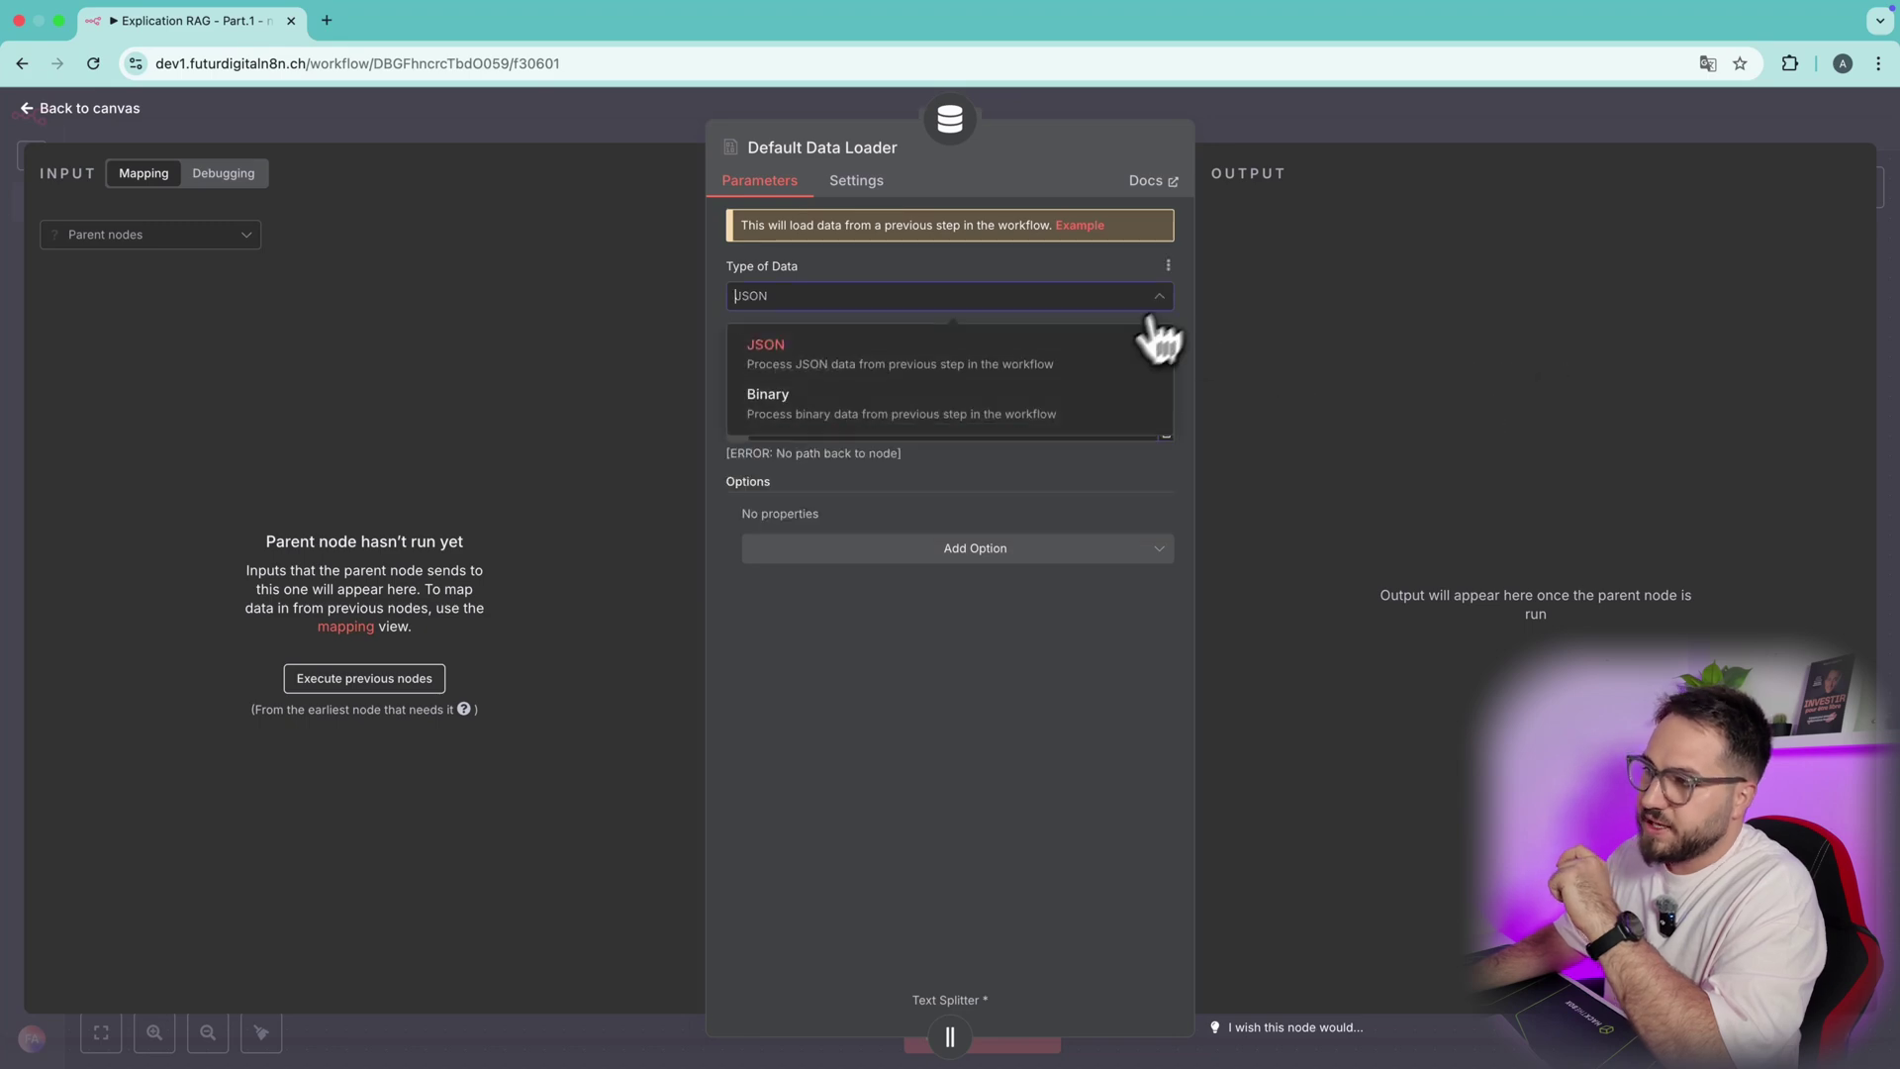
click(1039, 413)
click(576, 149)
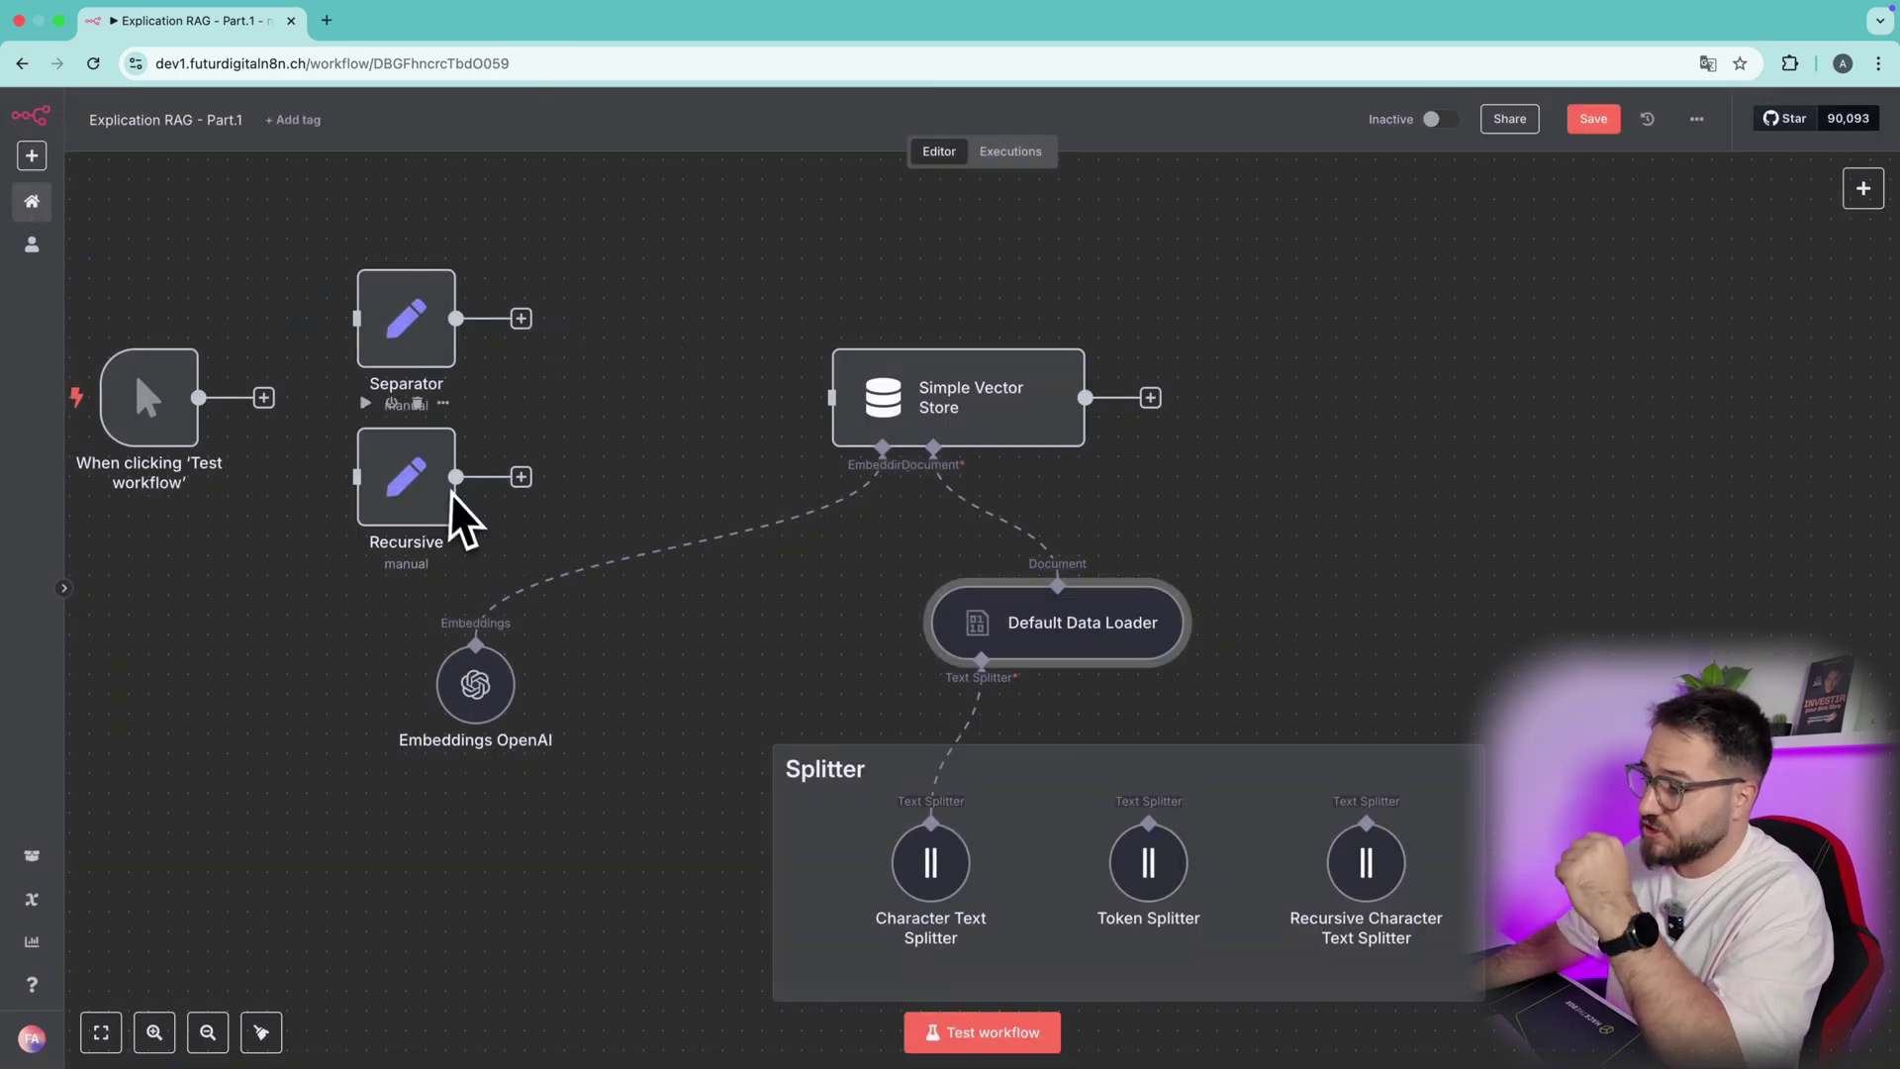
- Set the Default Data Loader's type of data to JSON and its mode to Load Specific Data
double_click(1110, 646)
click(853, 297)
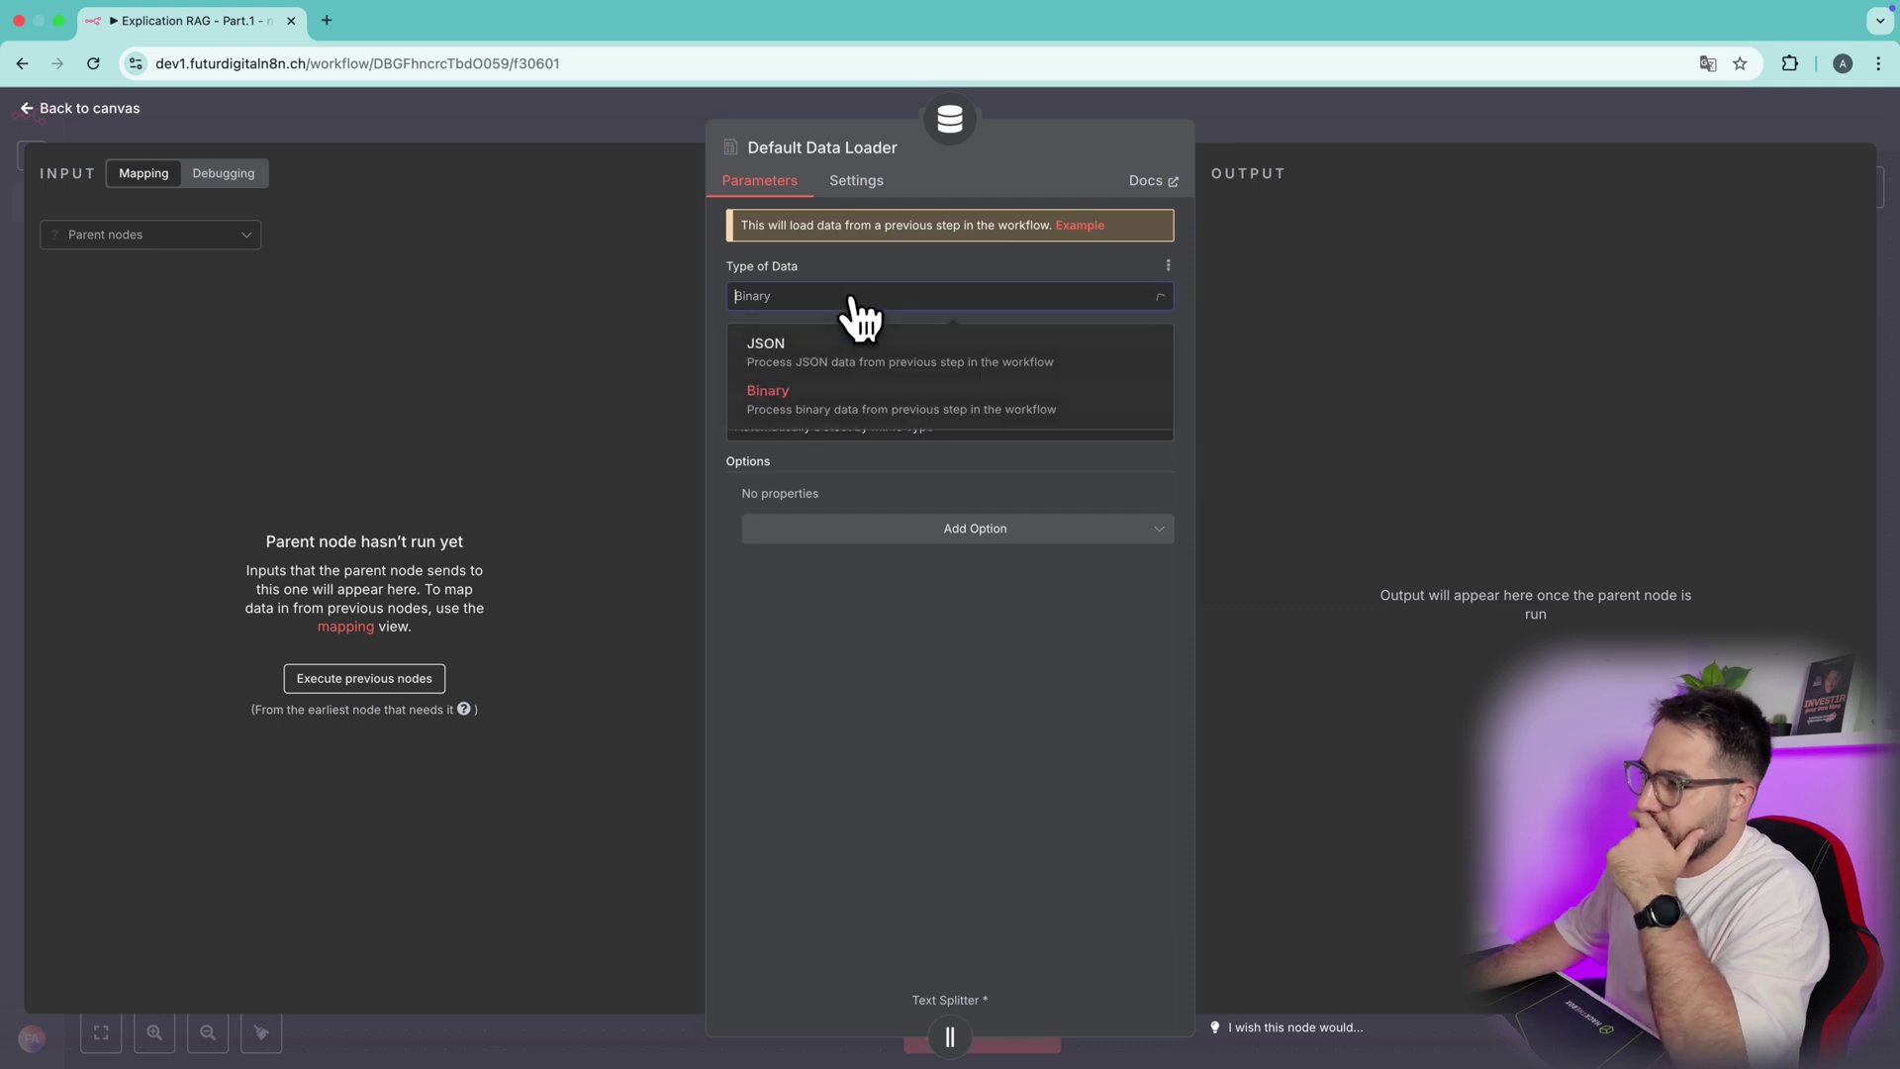
click(849, 348)
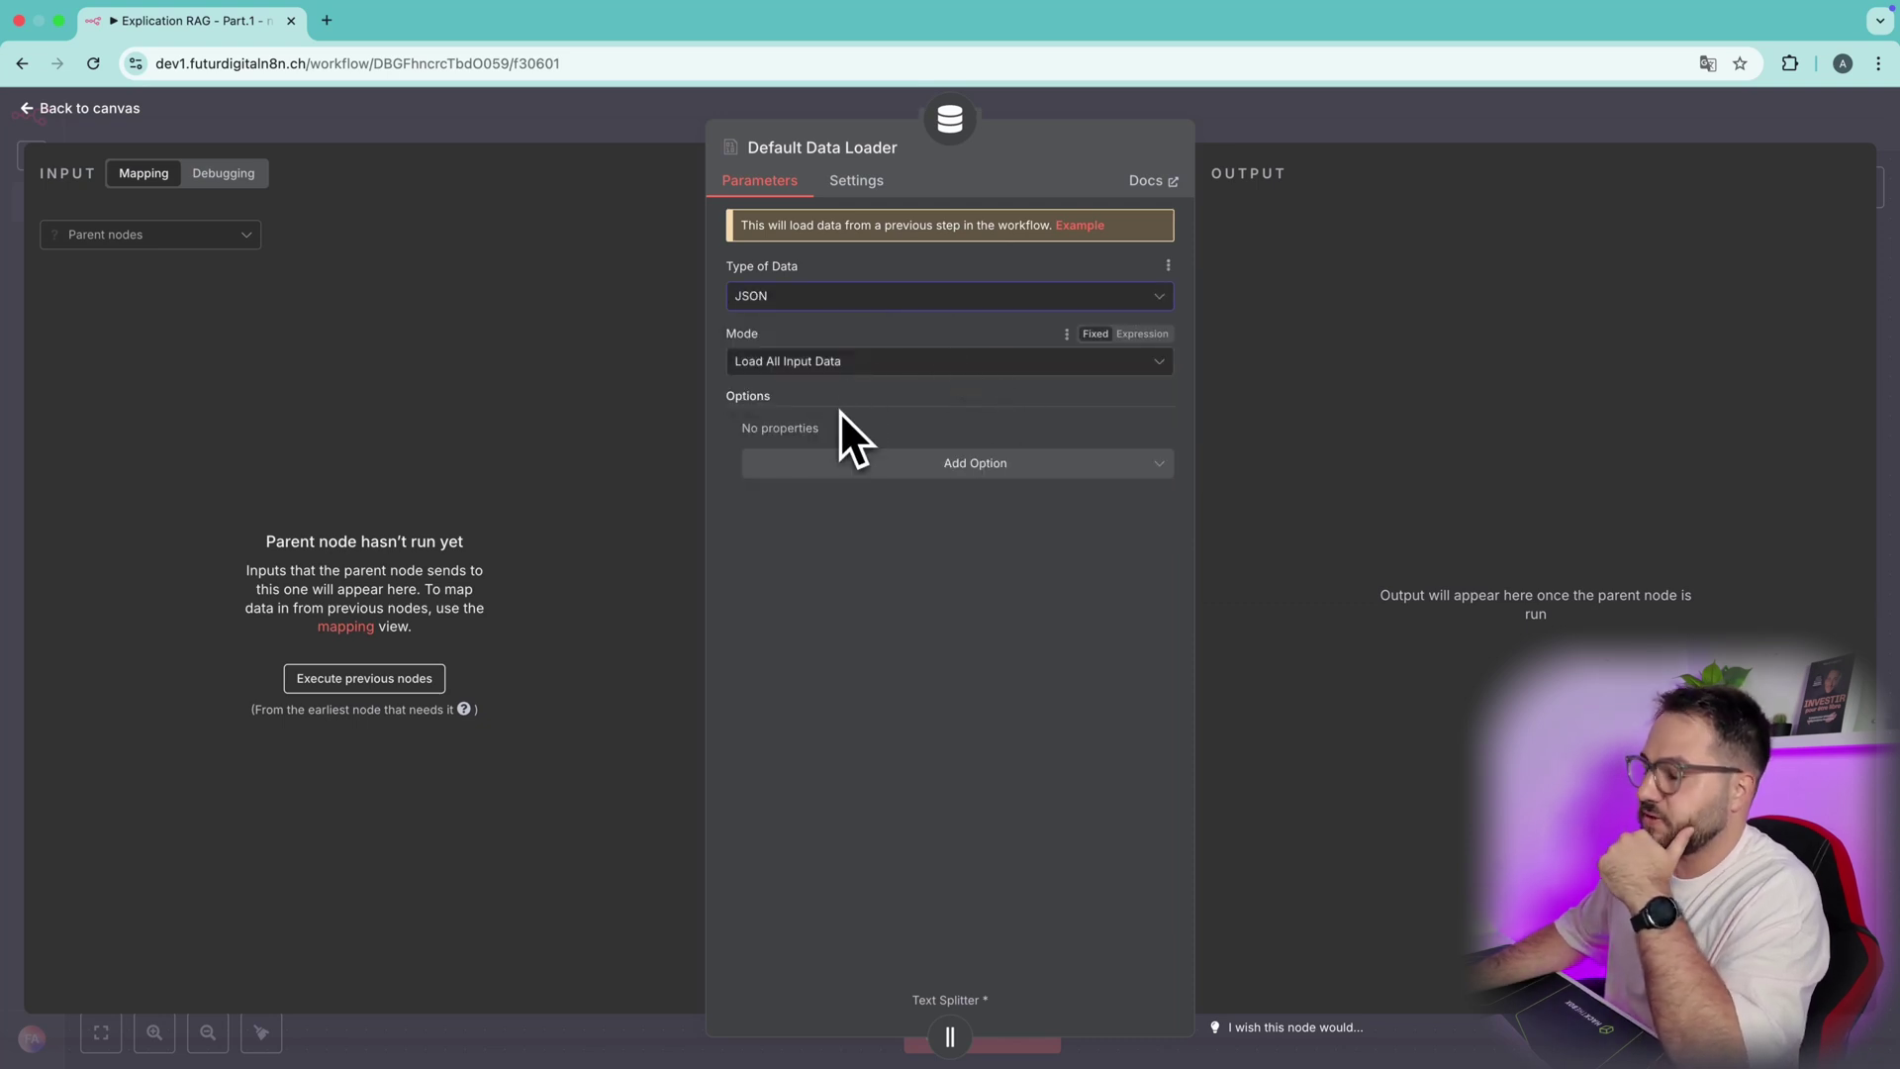
click(900, 364)
click(896, 461)
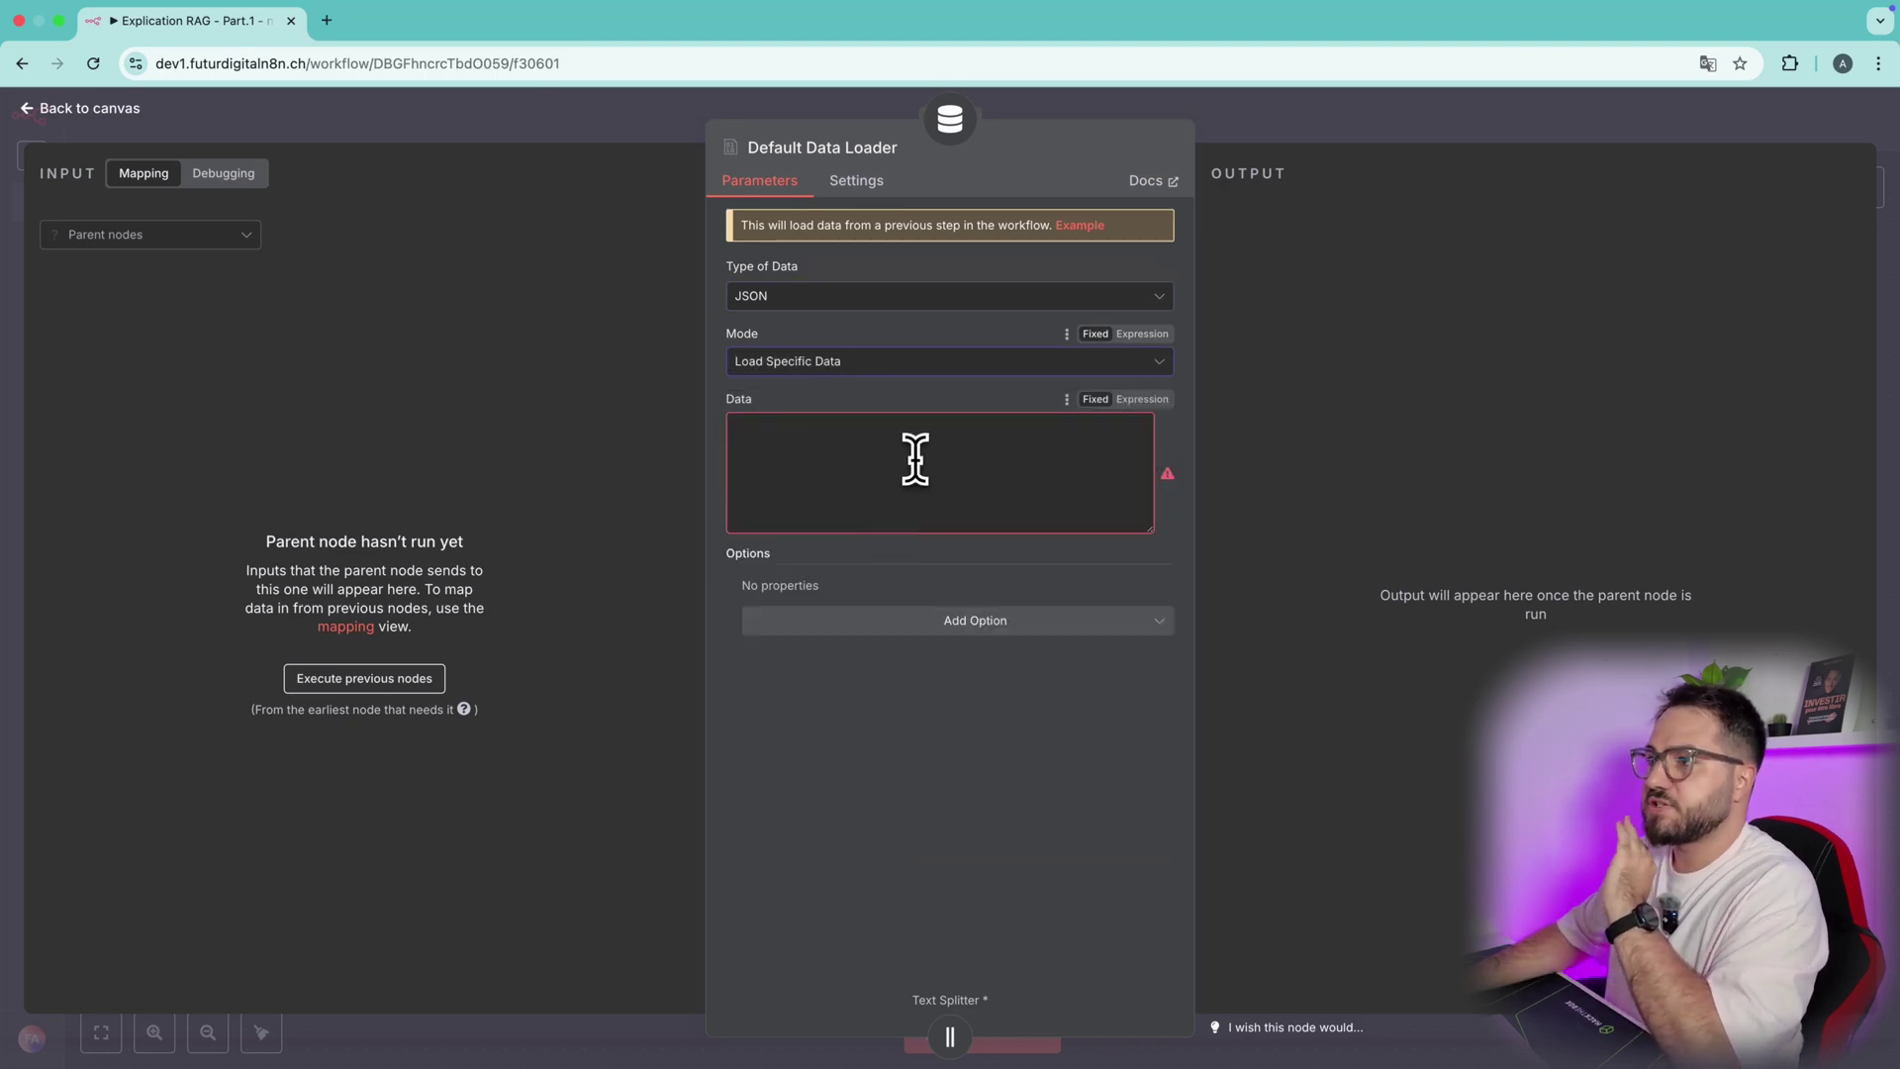
click(428, 146)
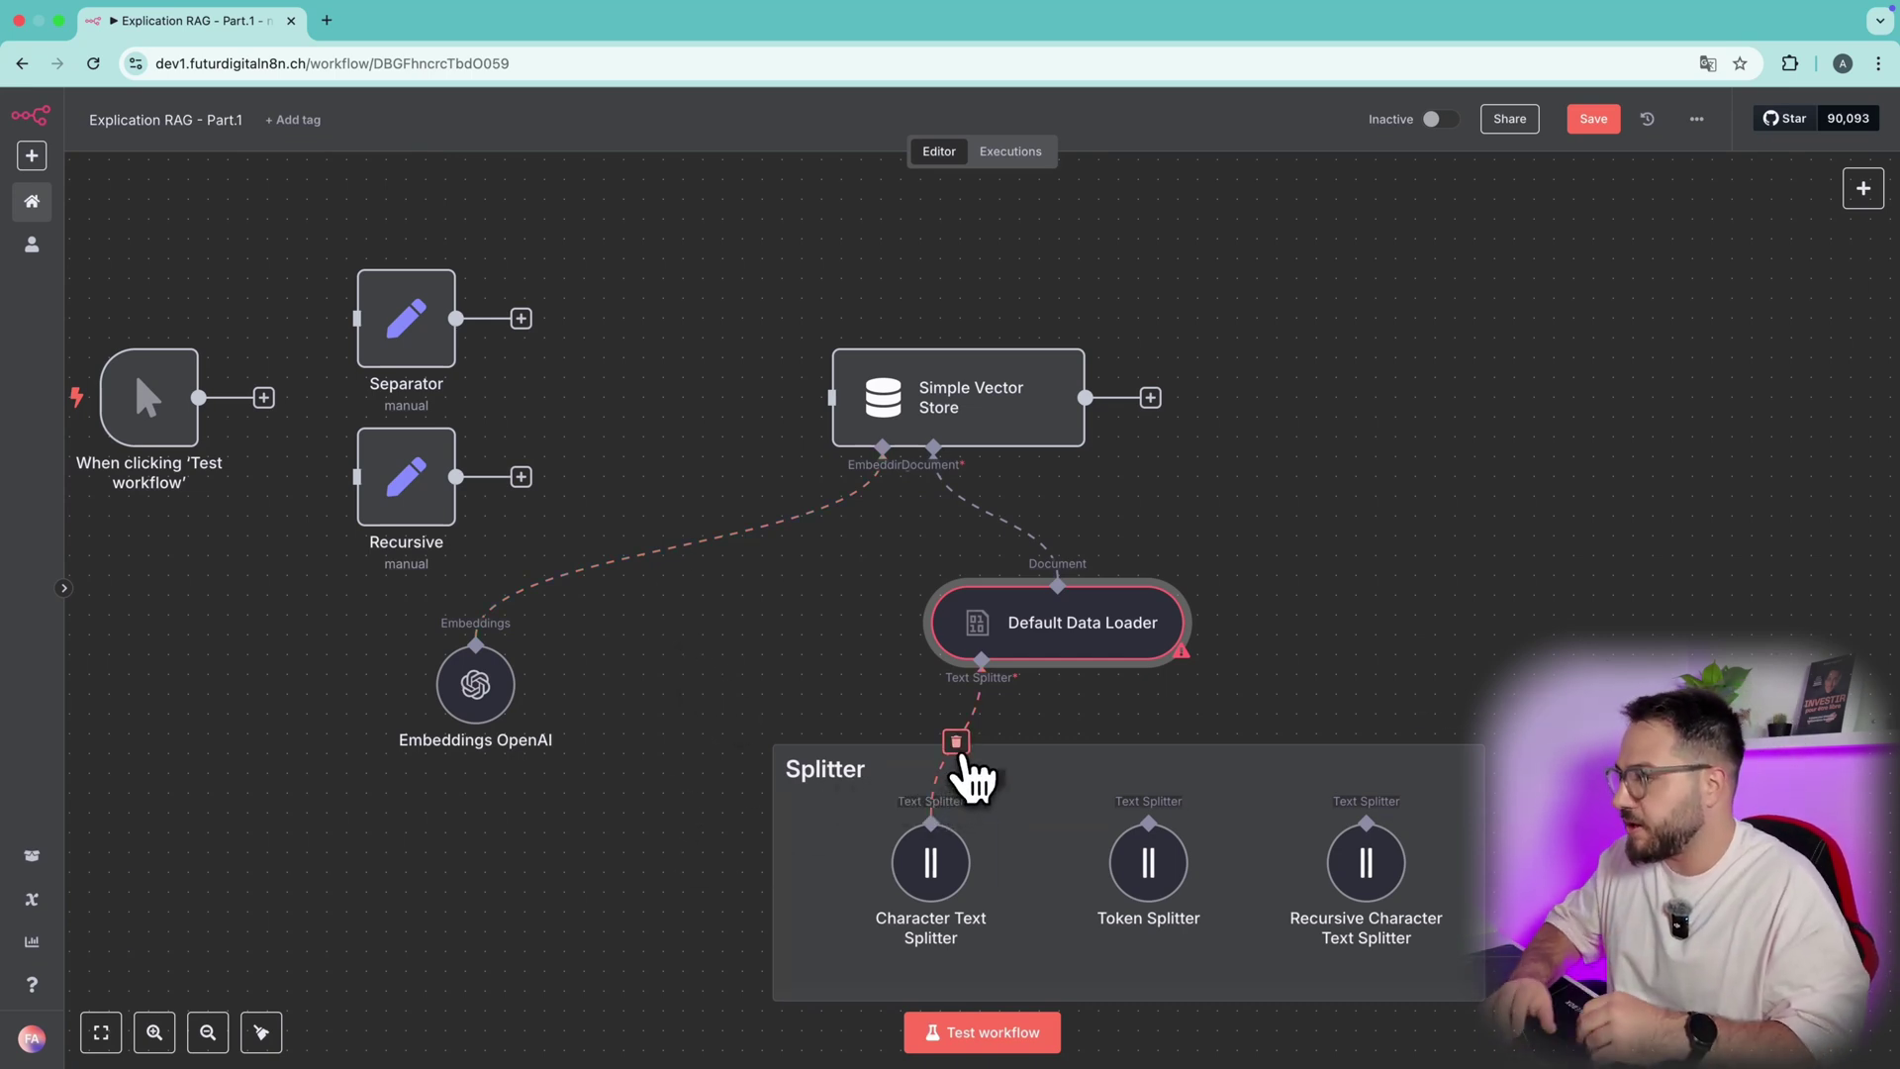
- Disconnect the Character Text Splitter from the Default Data Loader and move the Embeddings OpenAI node slightly lower
click(957, 743)
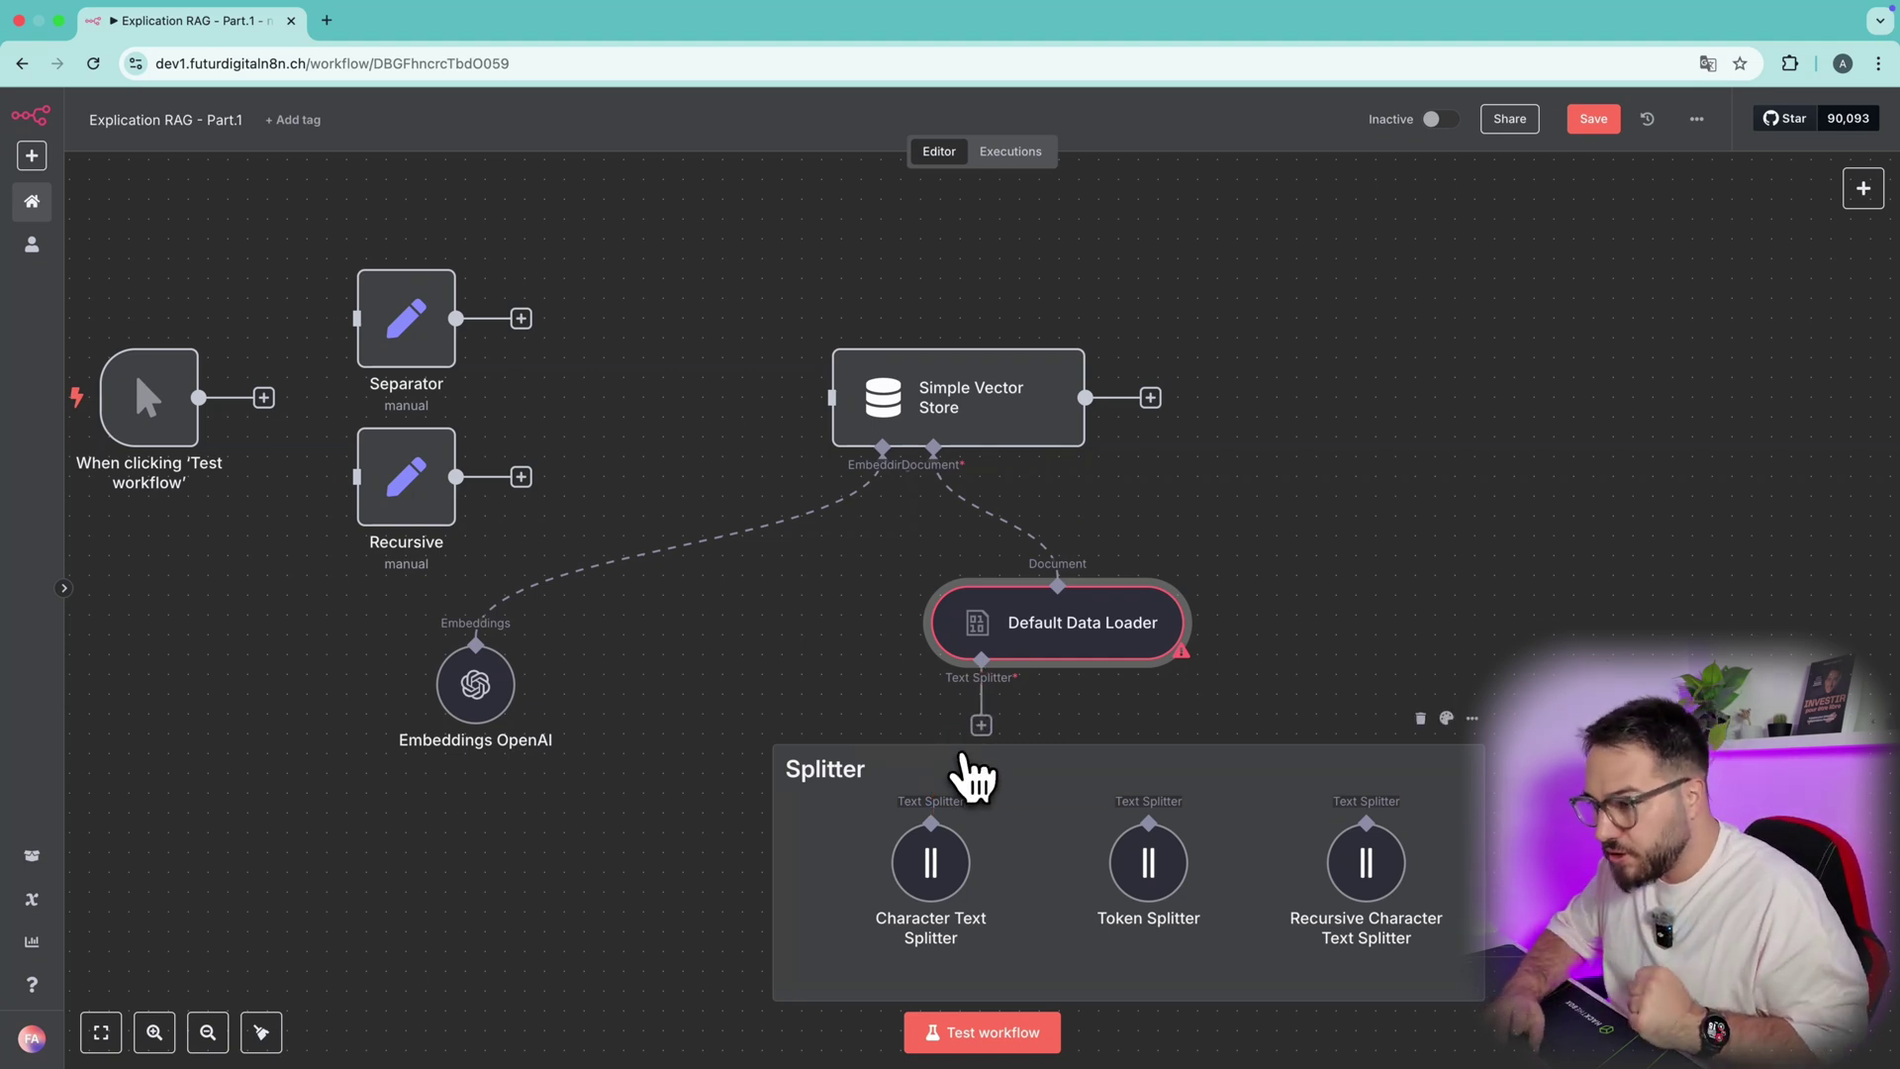
drag(495, 720, 485, 762)
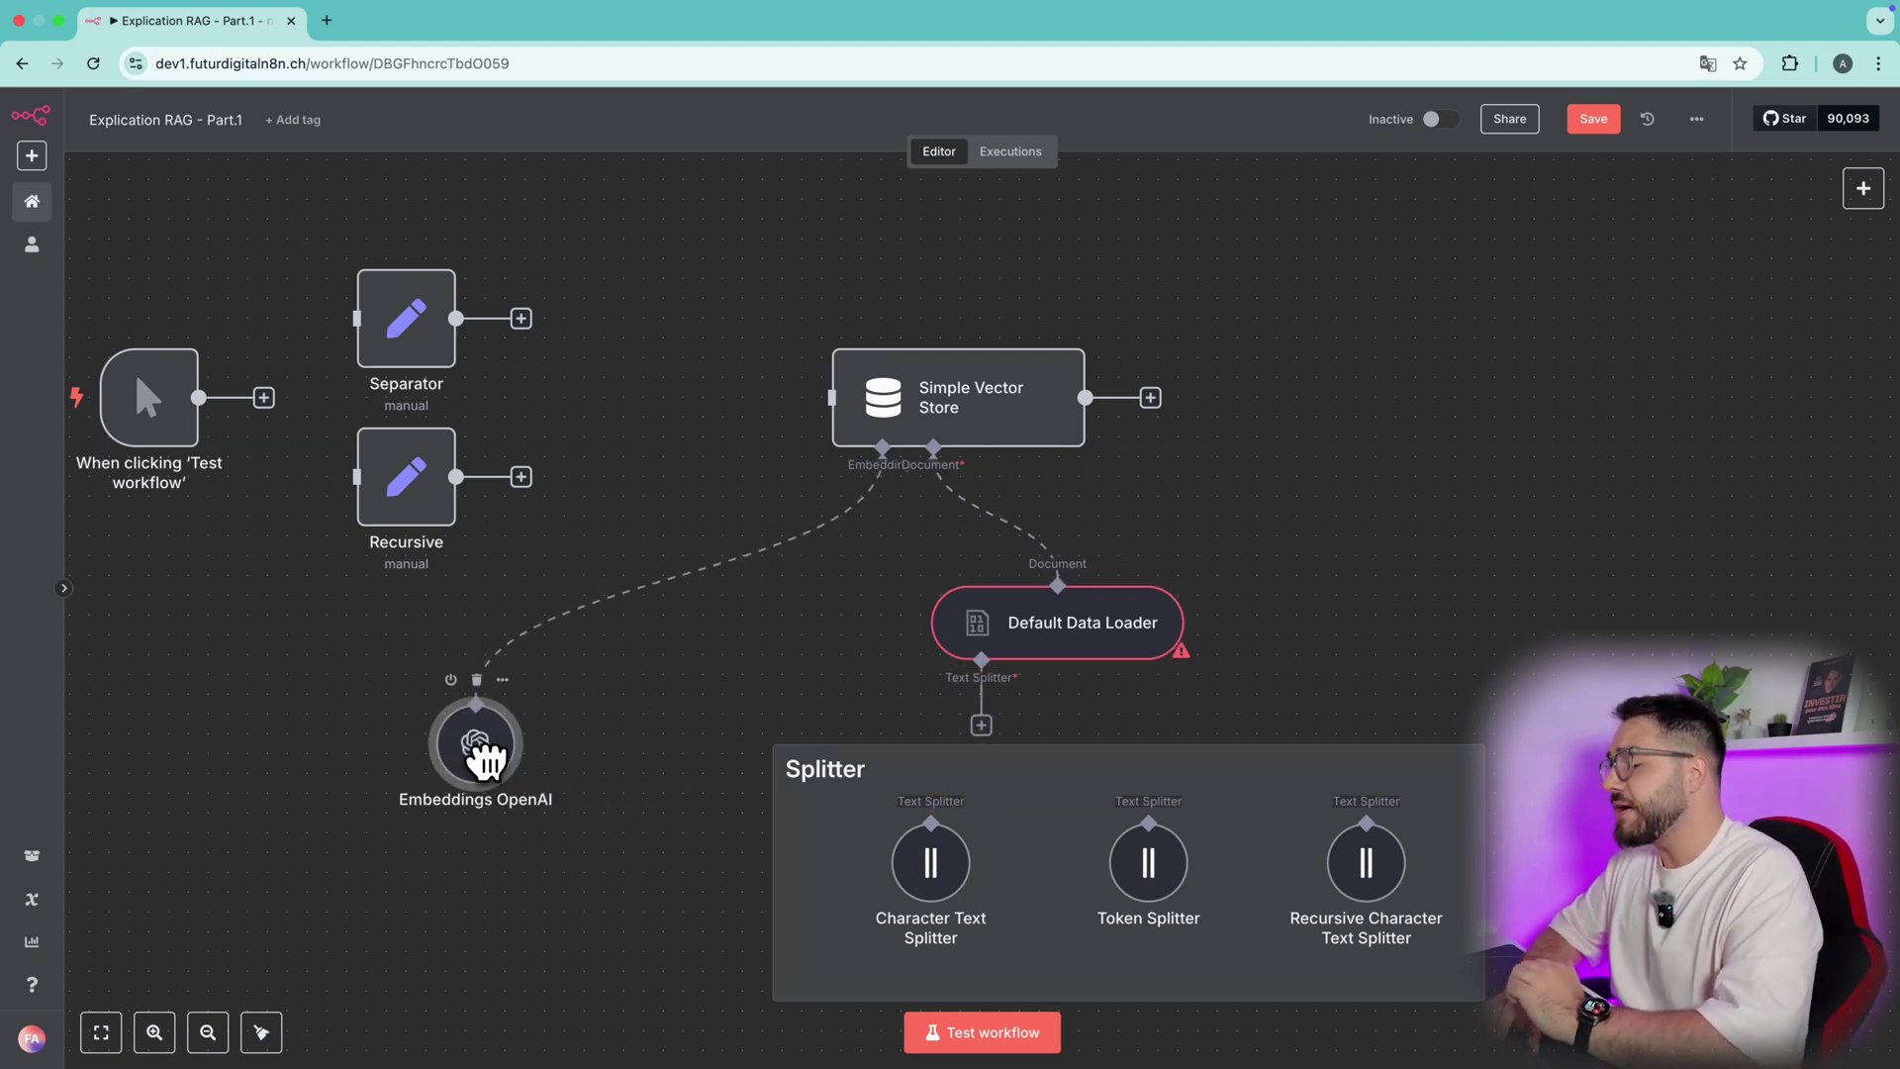
- Review the Character Text Splitter's separator, chunk size and chunk overlap settings
scroll(964, 887, right, 3)
scroll(963, 887, down, 2)
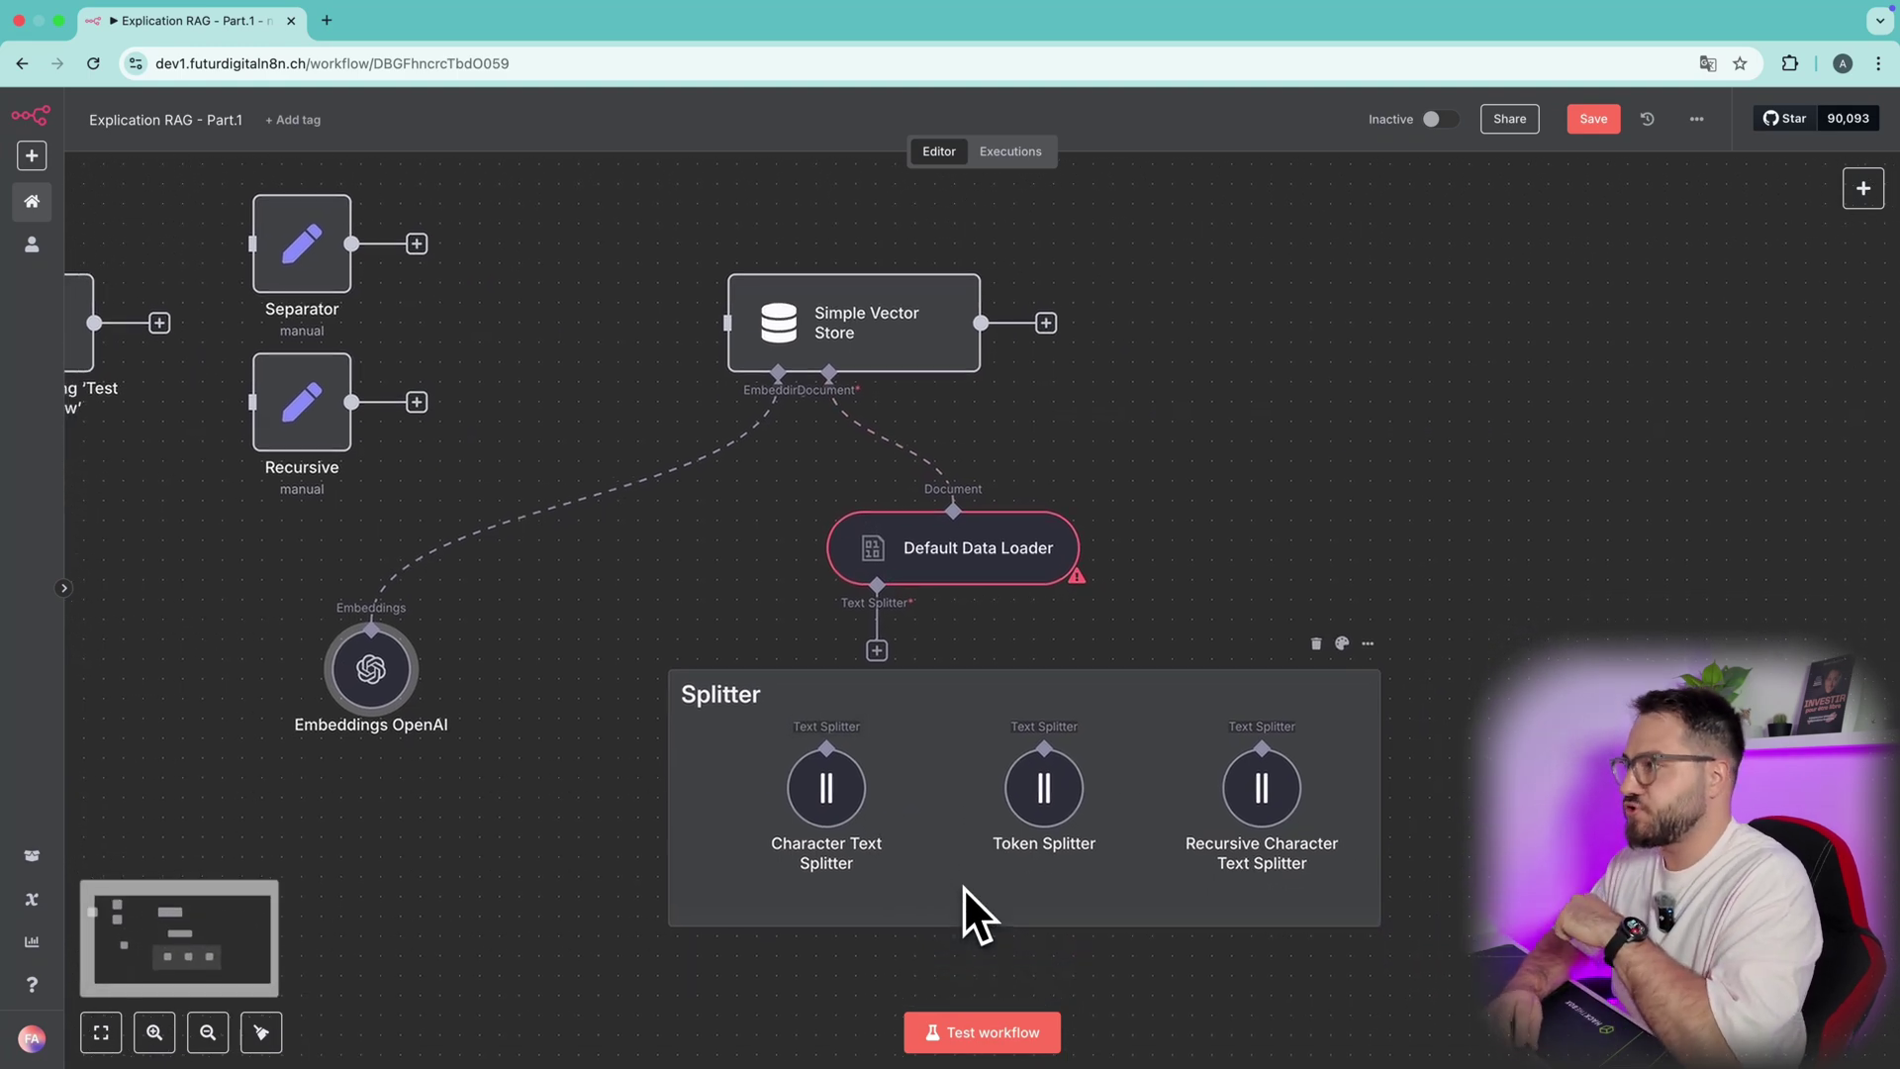
ctrl+scroll(963, 887, up, 2)
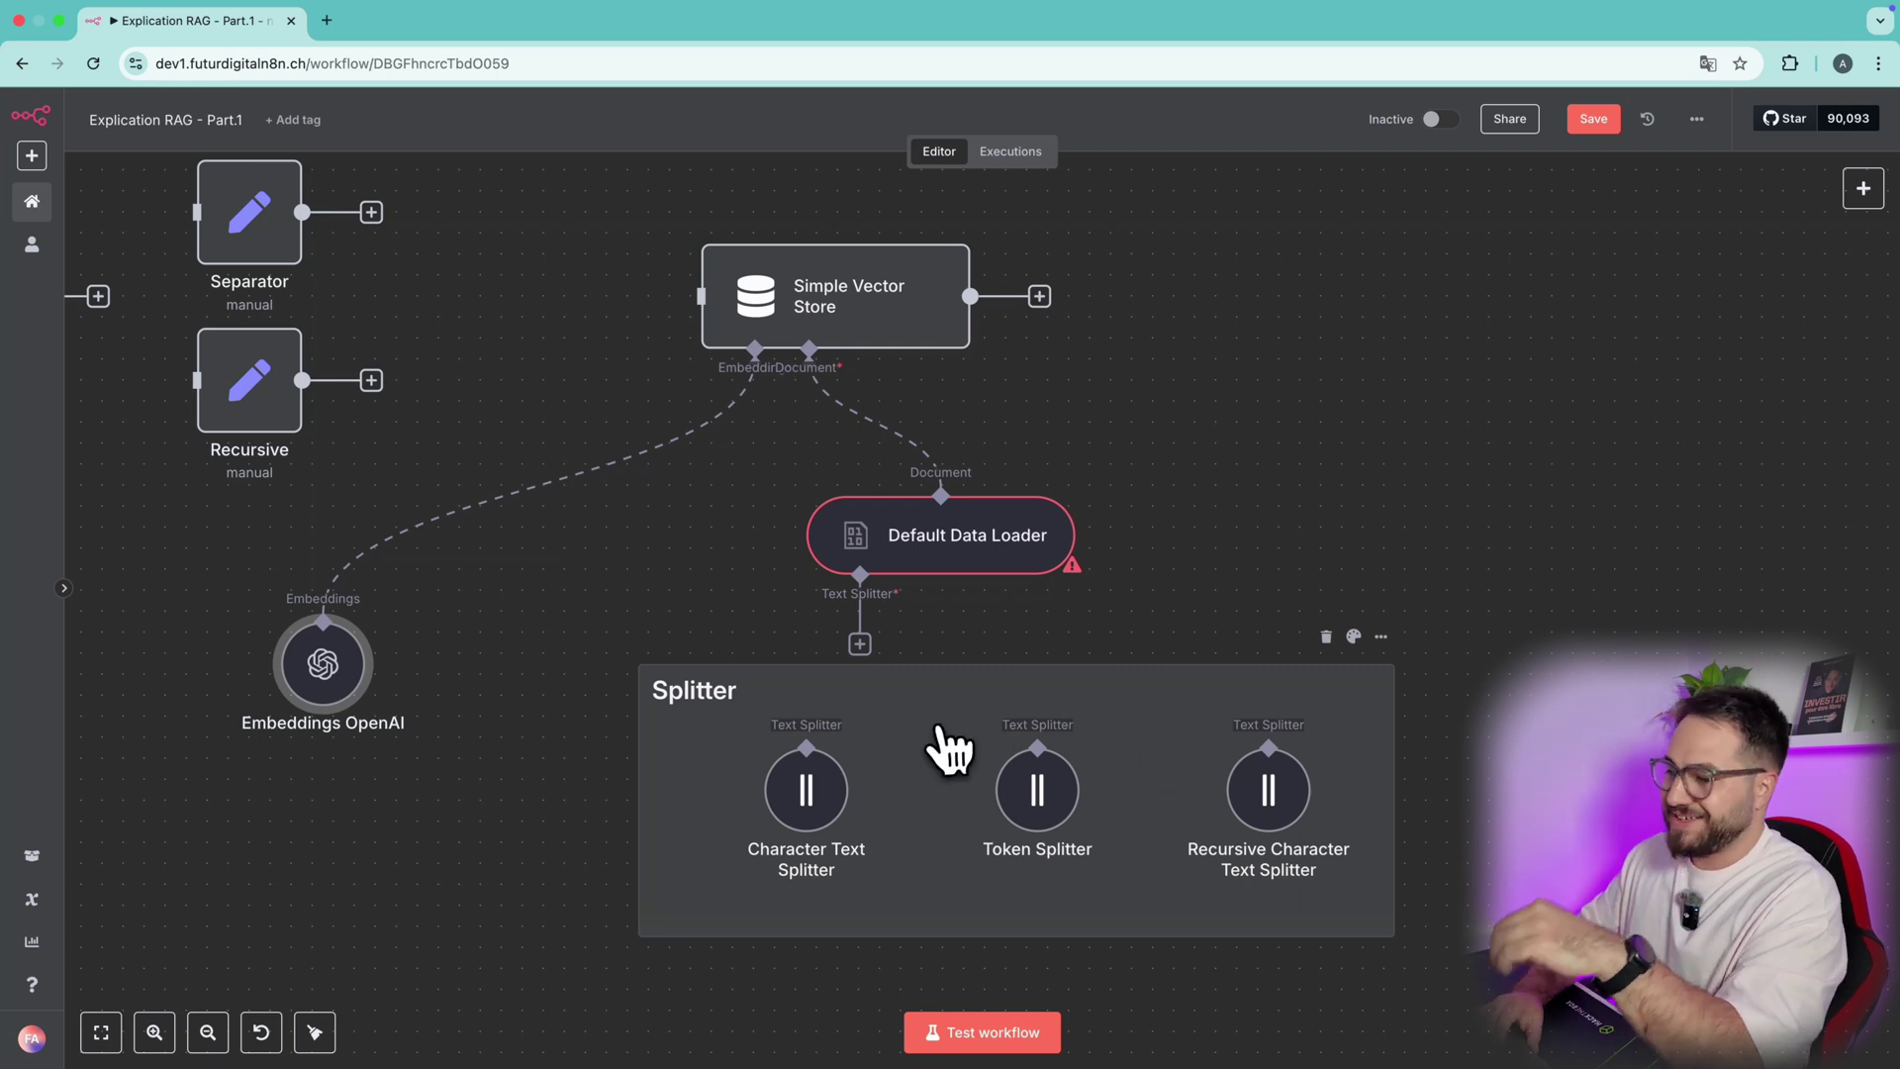
scroll(945, 749, right, 1)
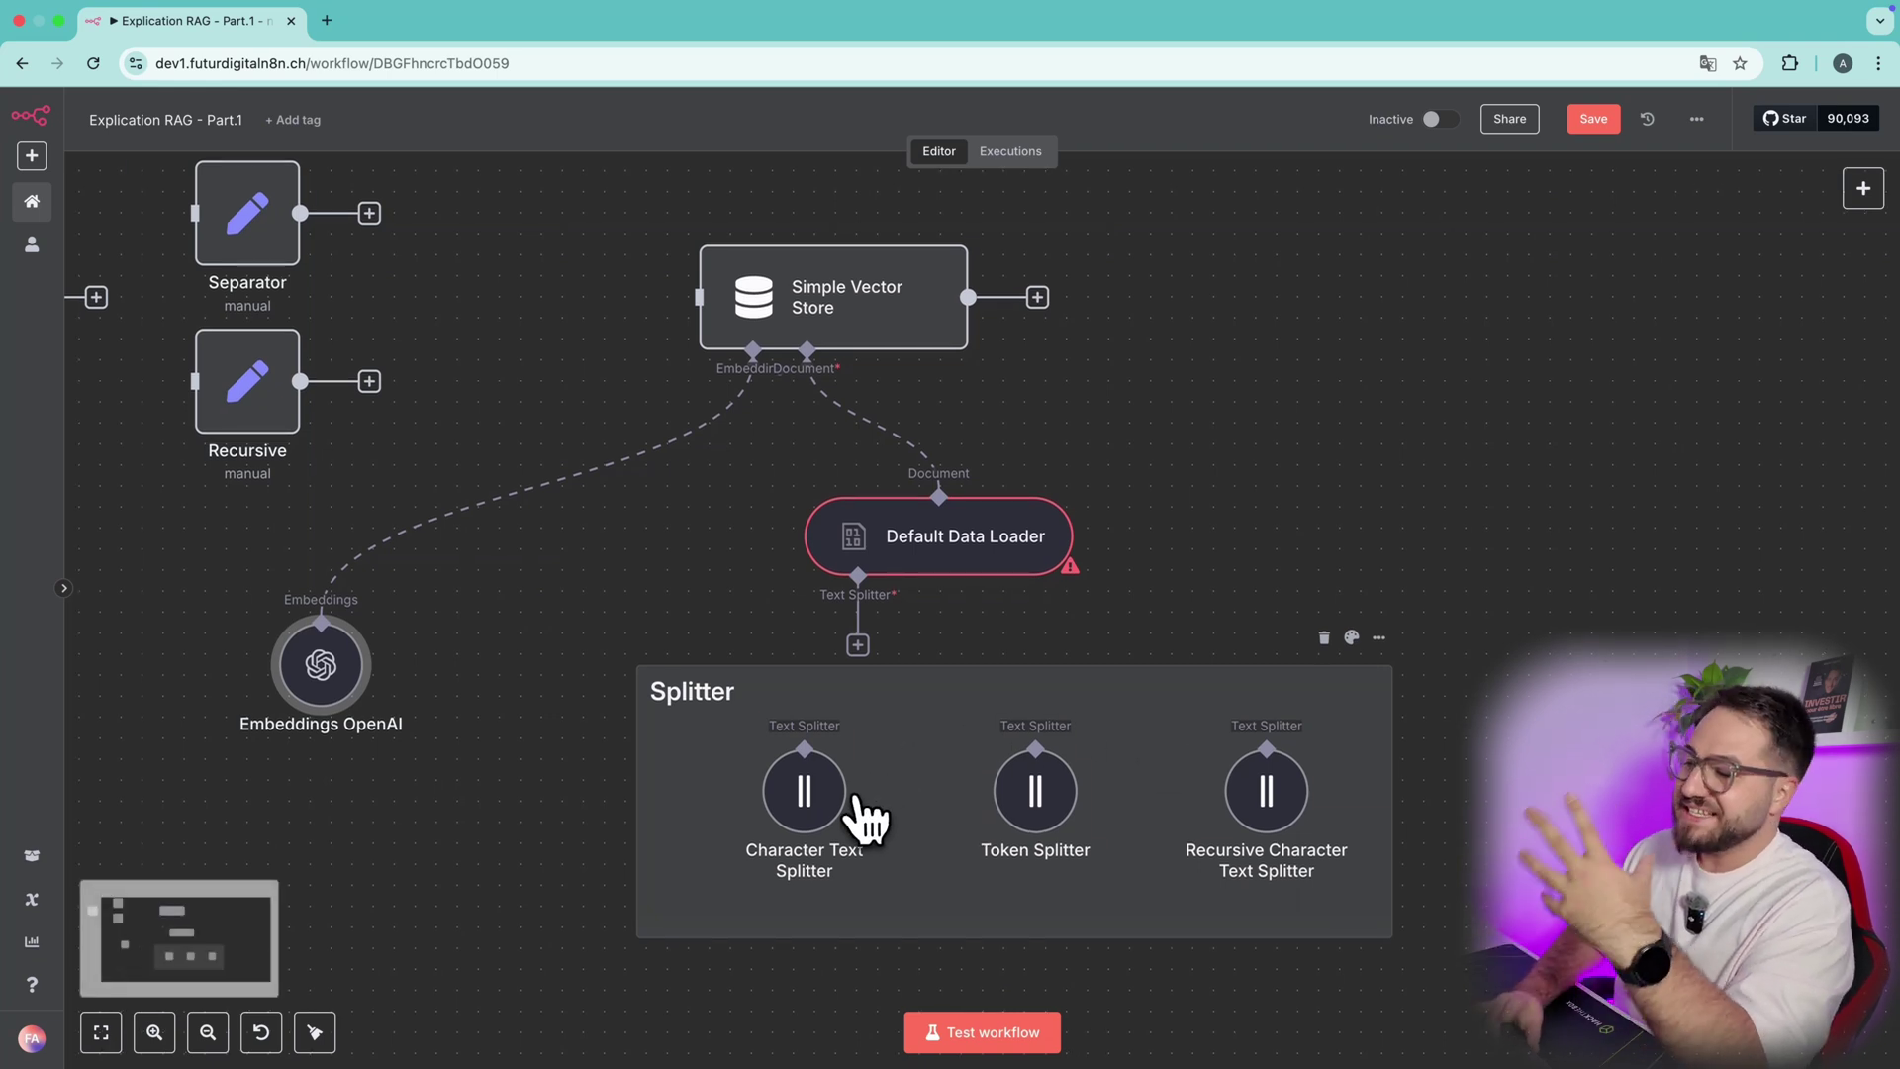
mouse_move(831, 820)
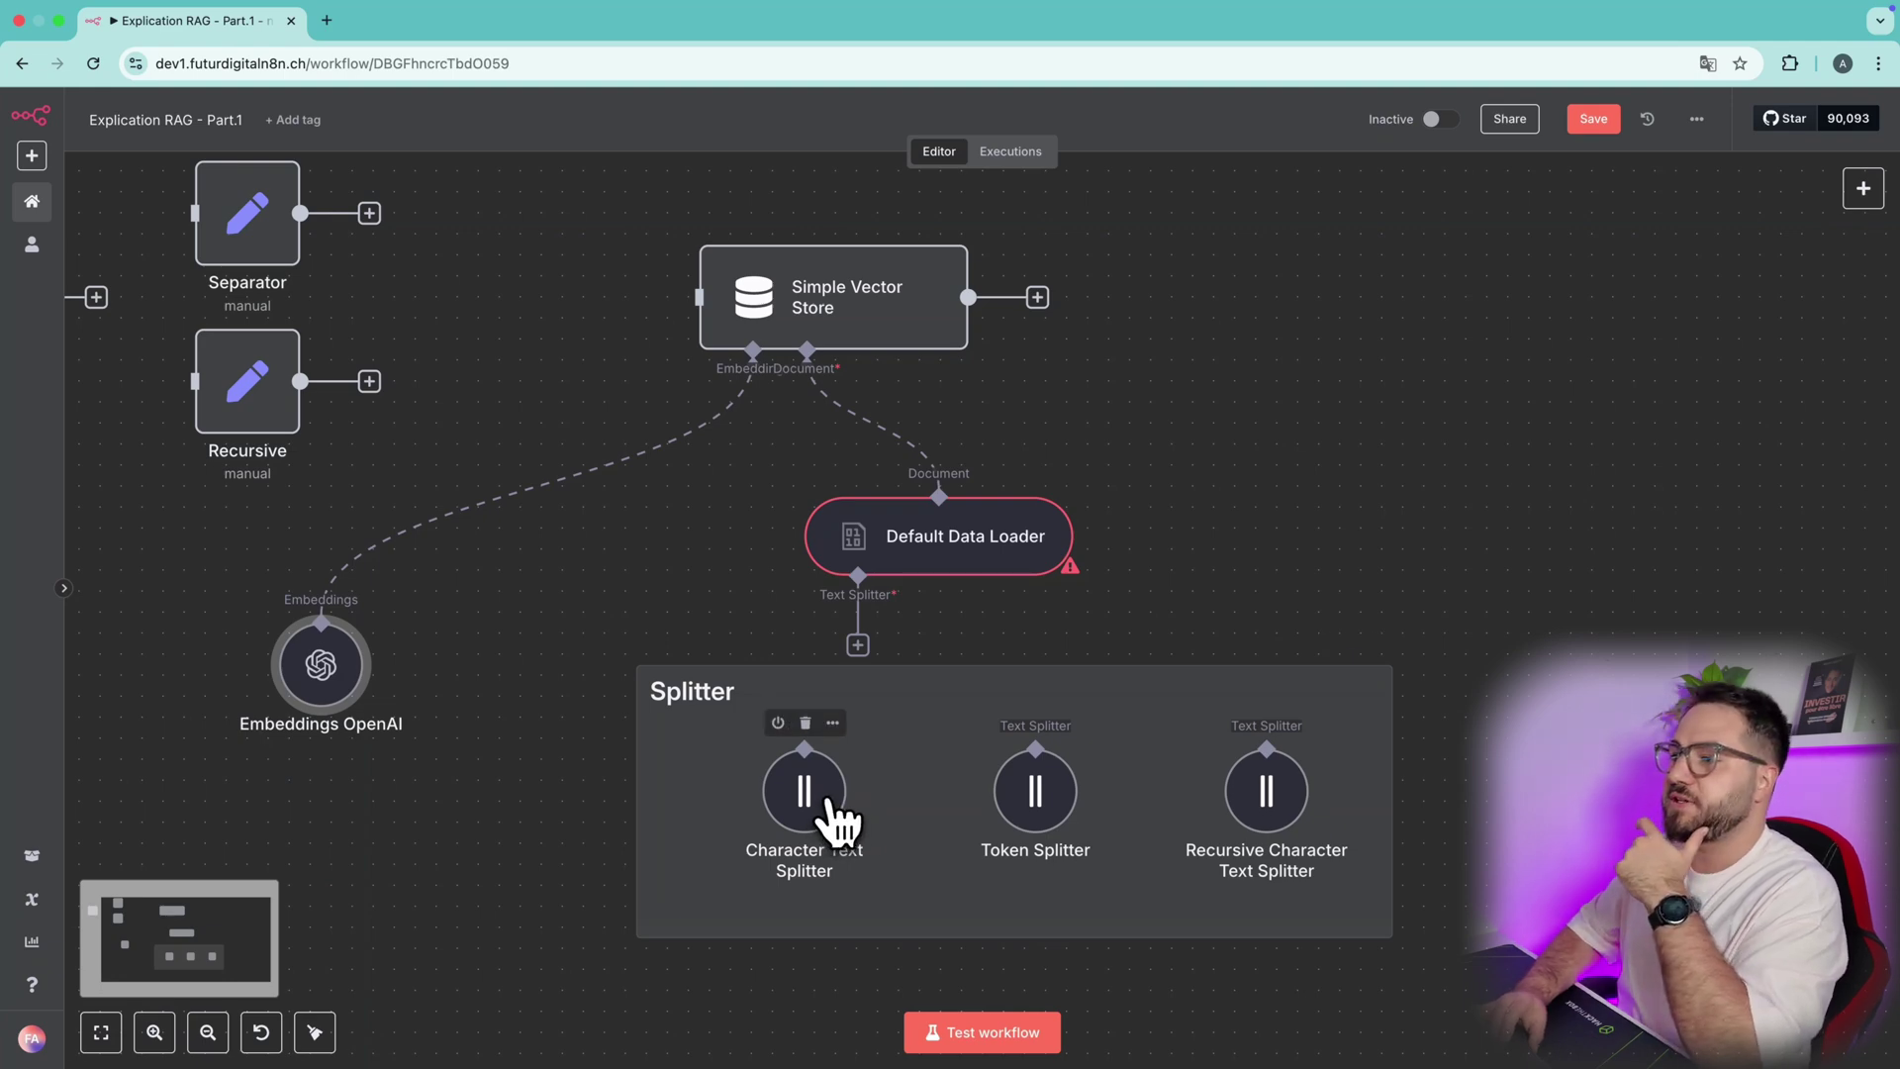
double_click(831, 803)
click(880, 425)
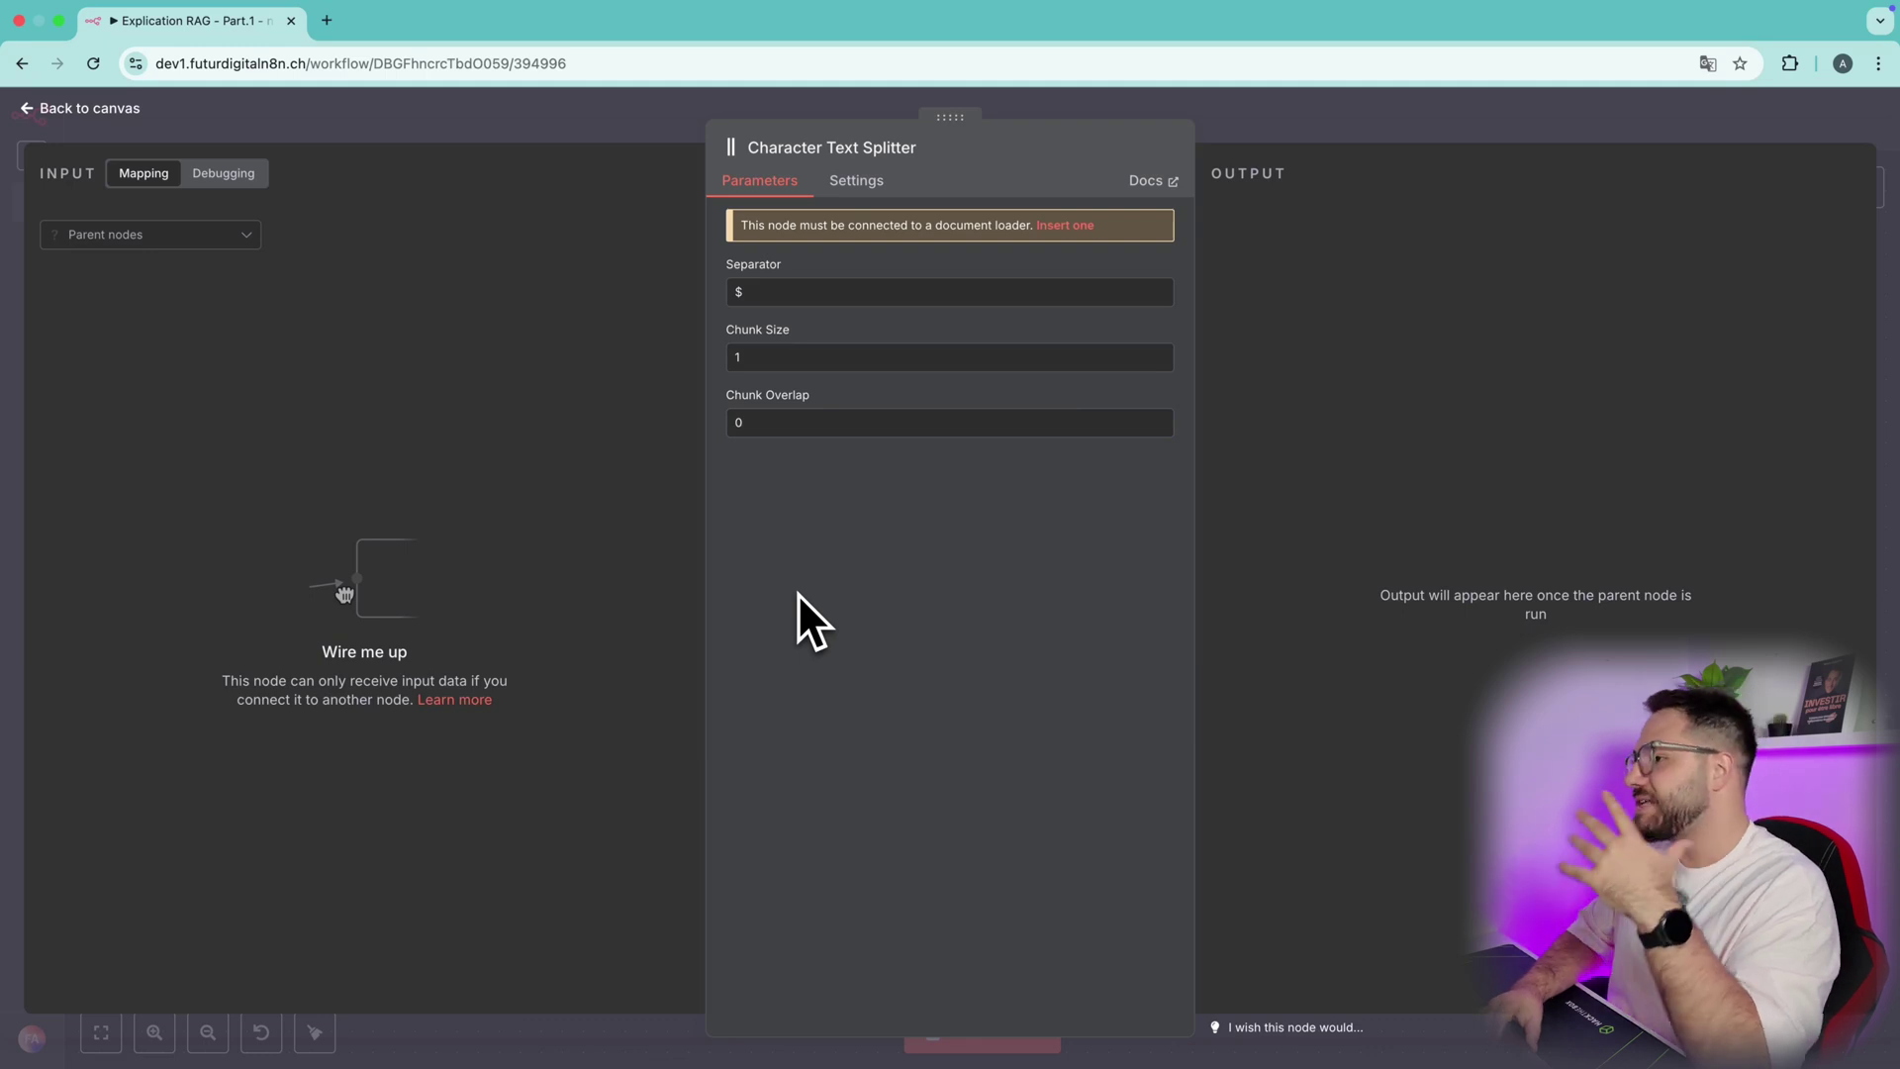
click(774, 358)
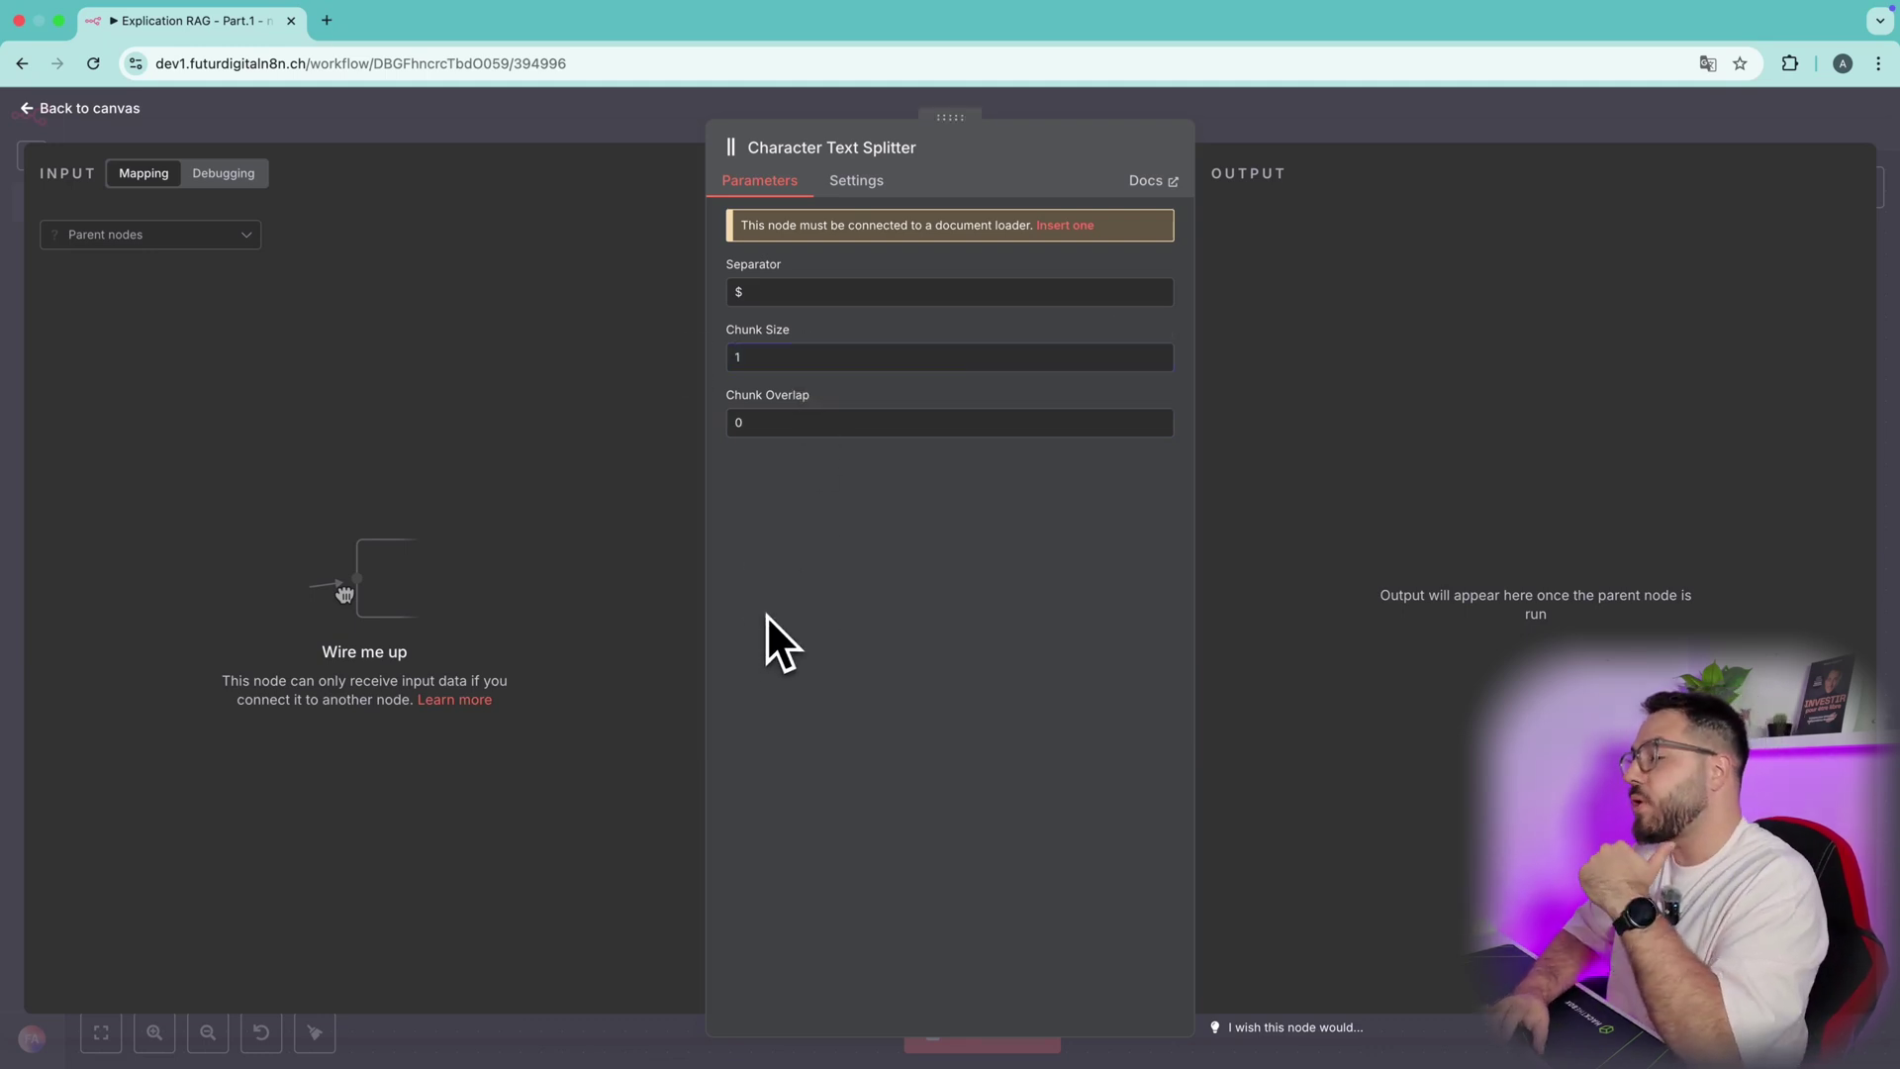
click(757, 293)
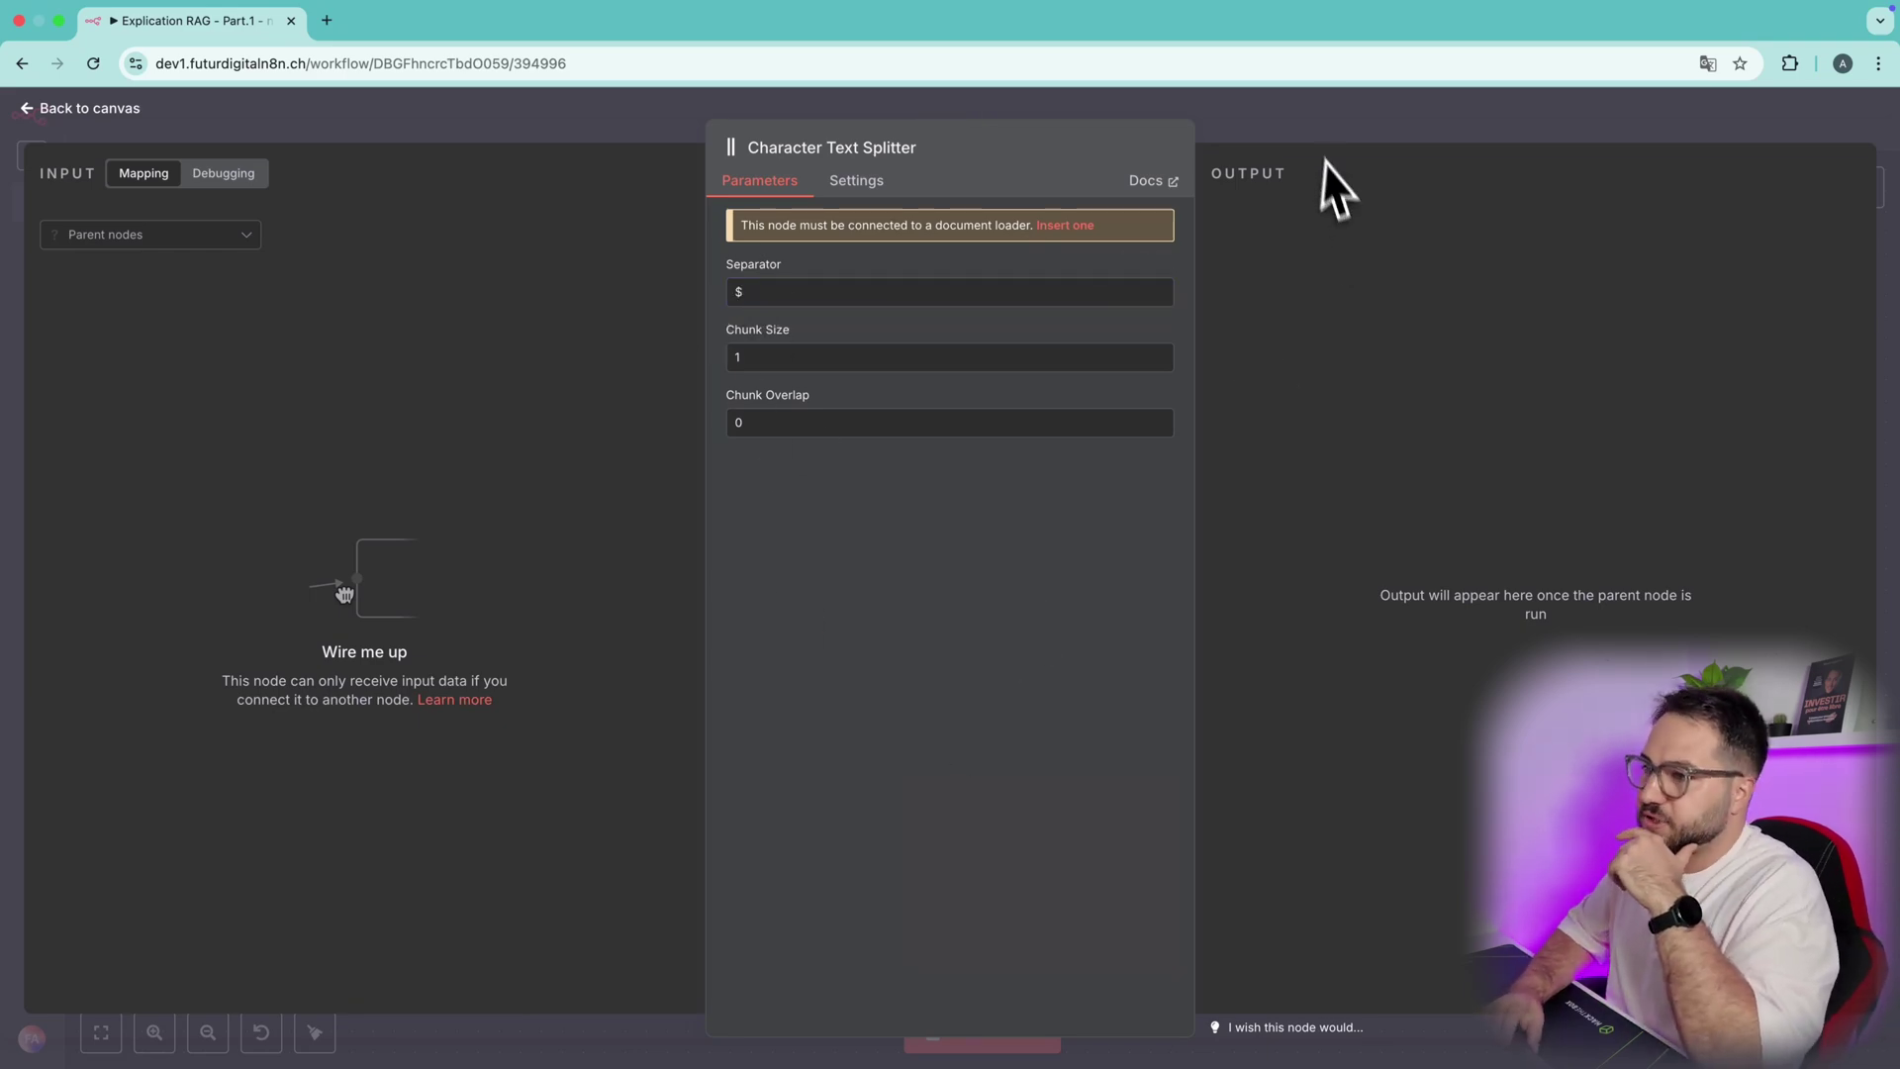
click(1311, 129)
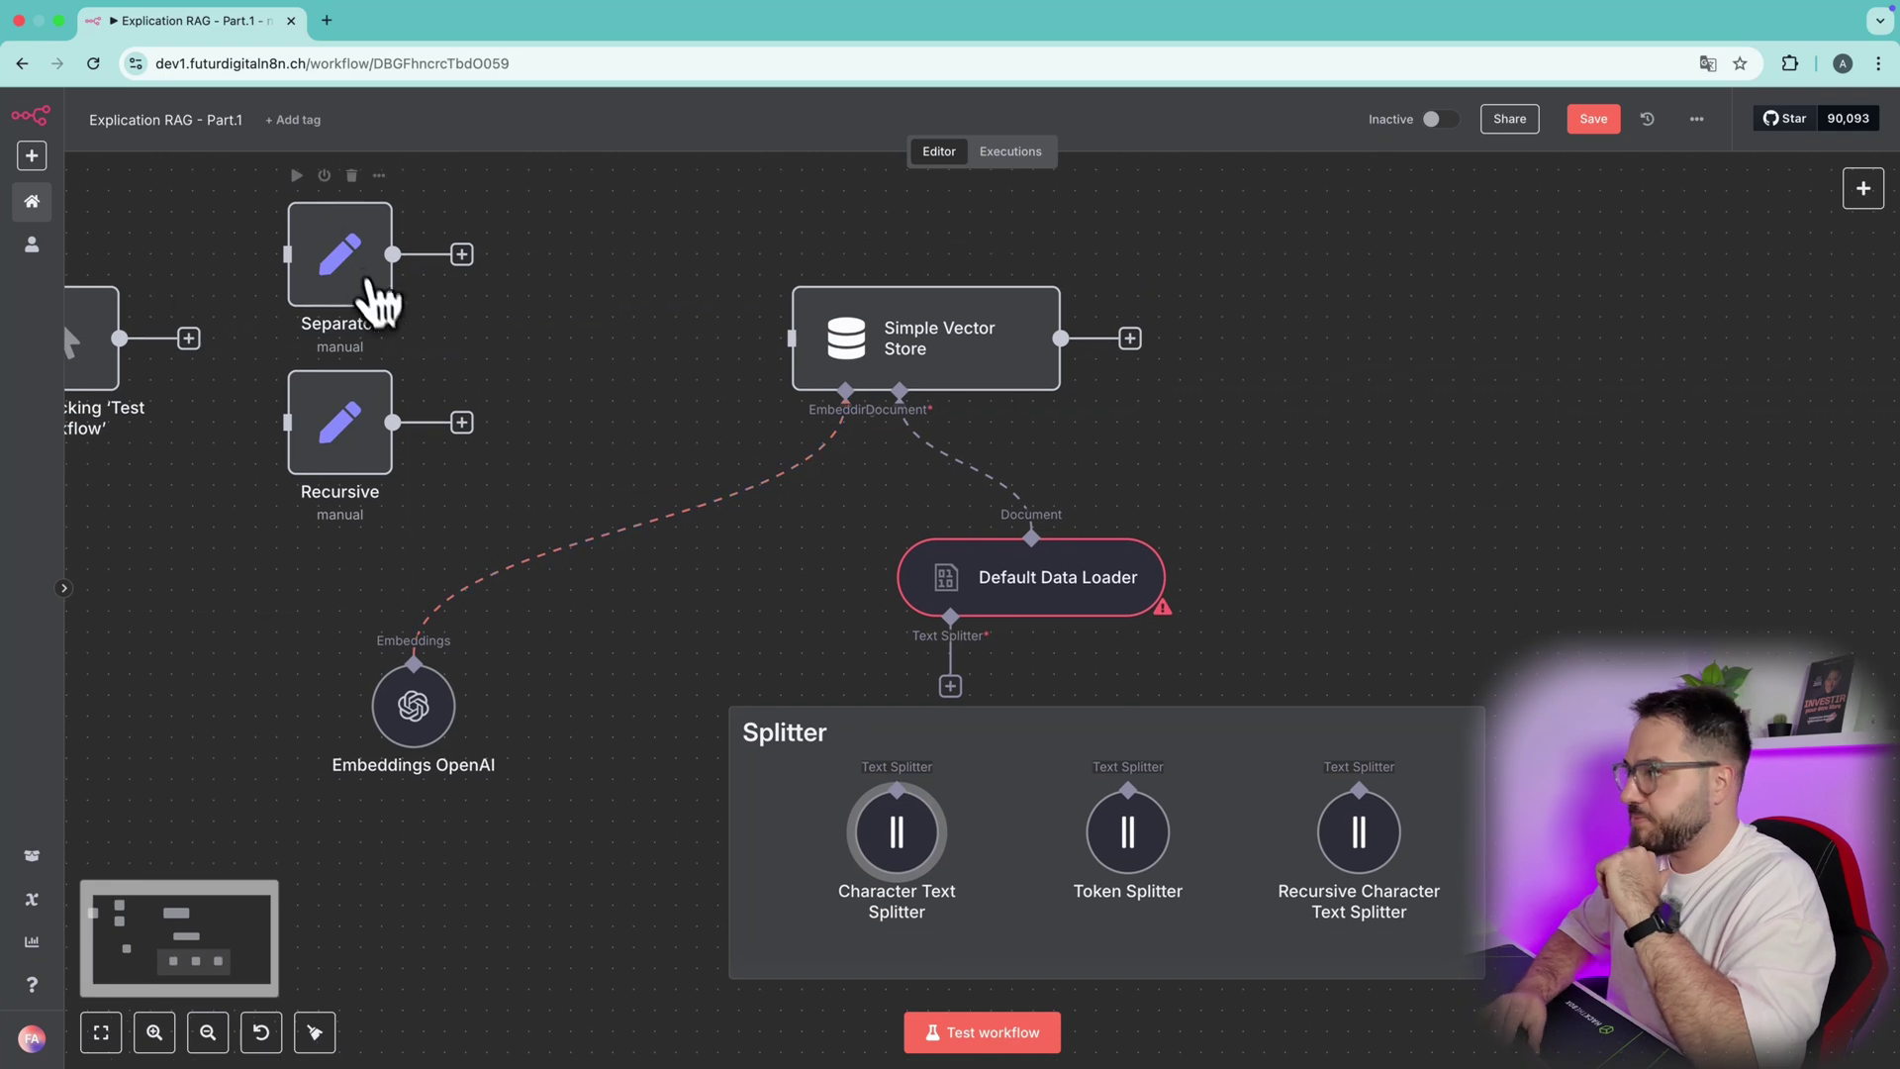
- Examine the full exemple text in the Separator node, checking the $ marker before each paragraph
double_click(373, 287)
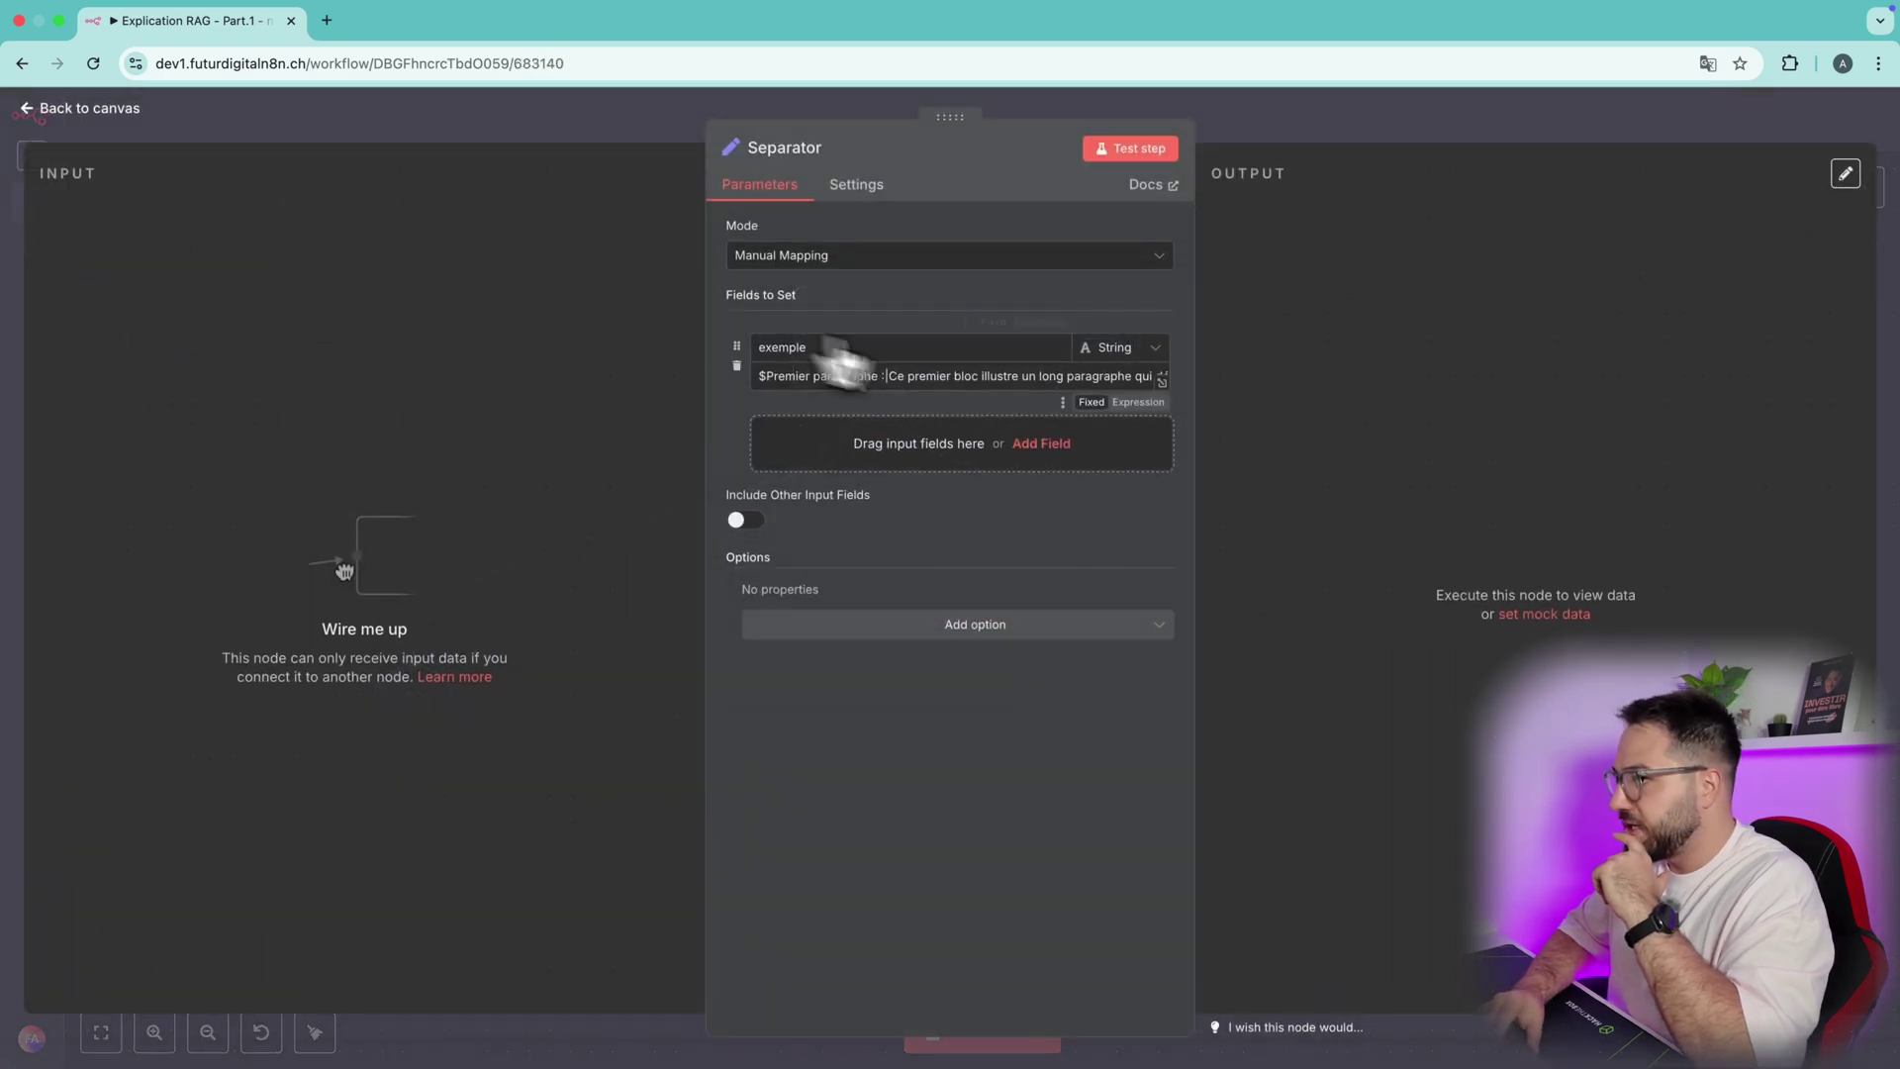
click(1162, 382)
scroll(472, 511, up, 2)
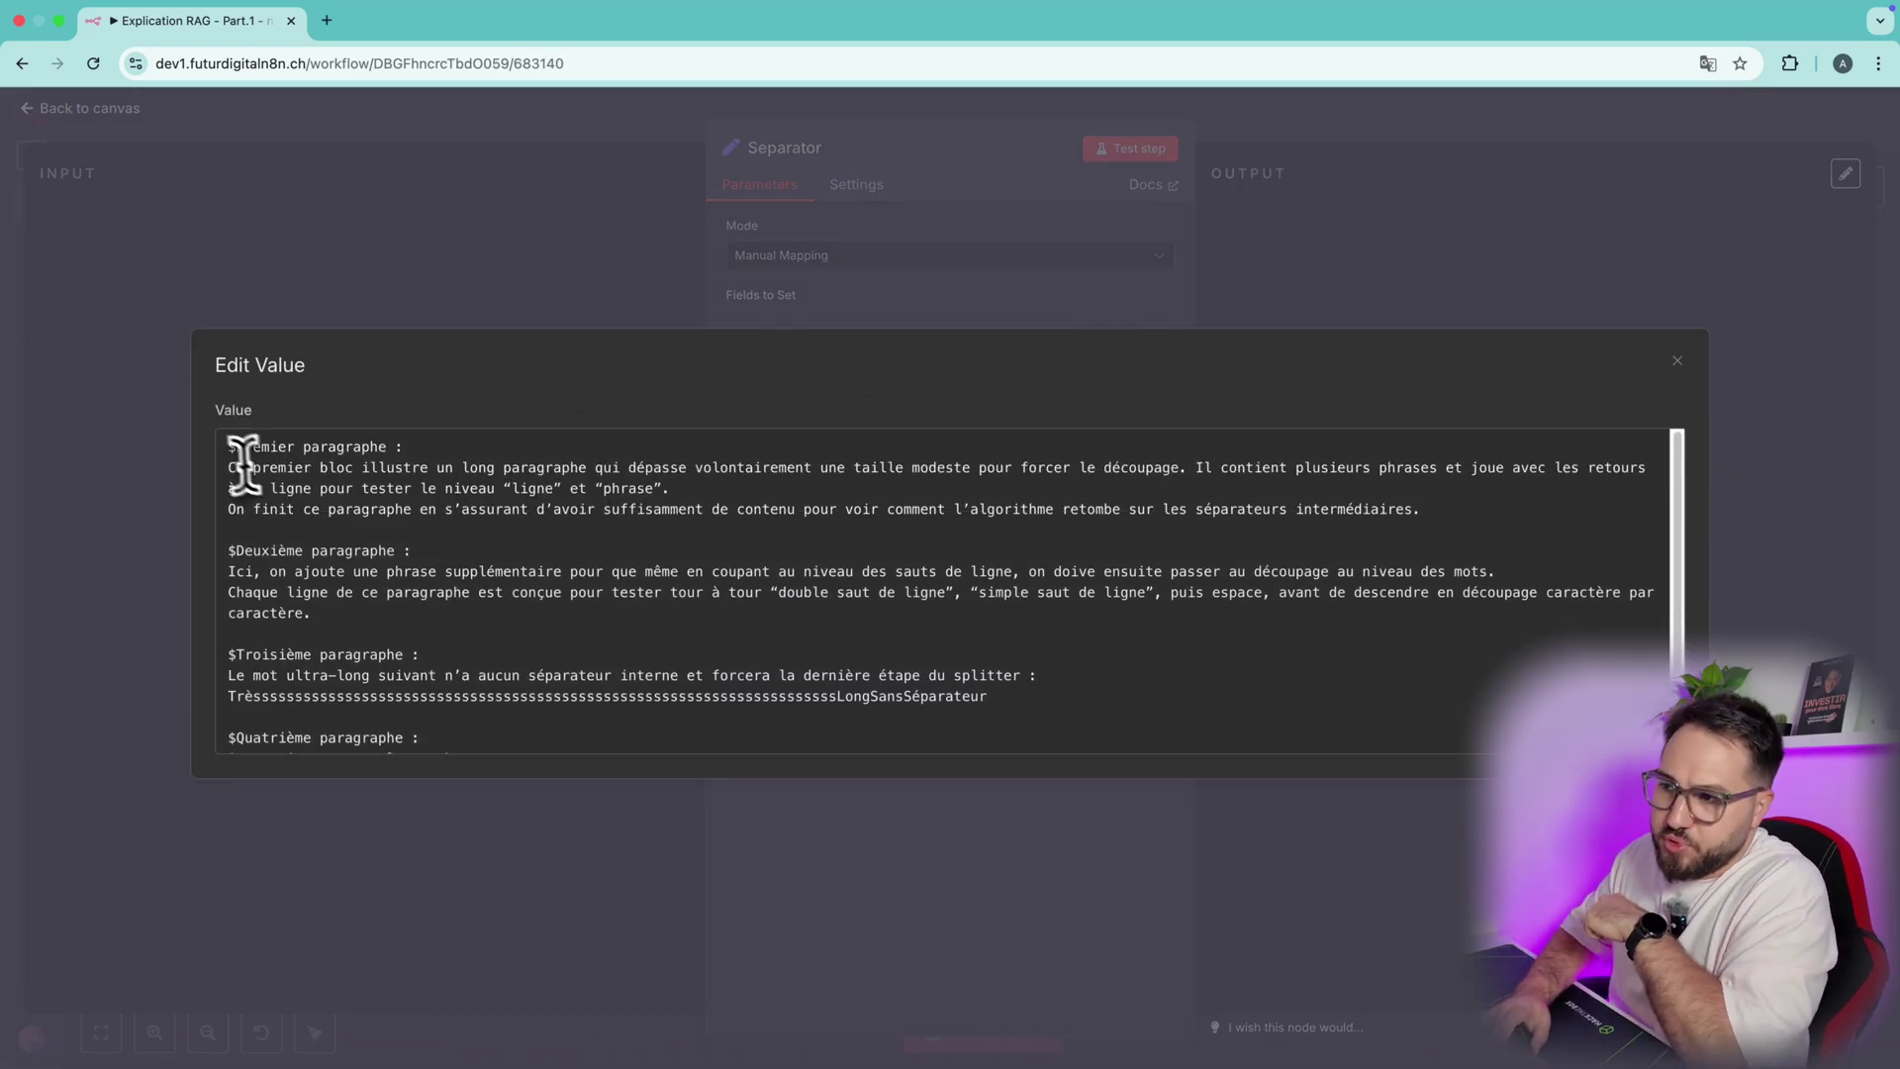
drag(224, 447, 237, 448)
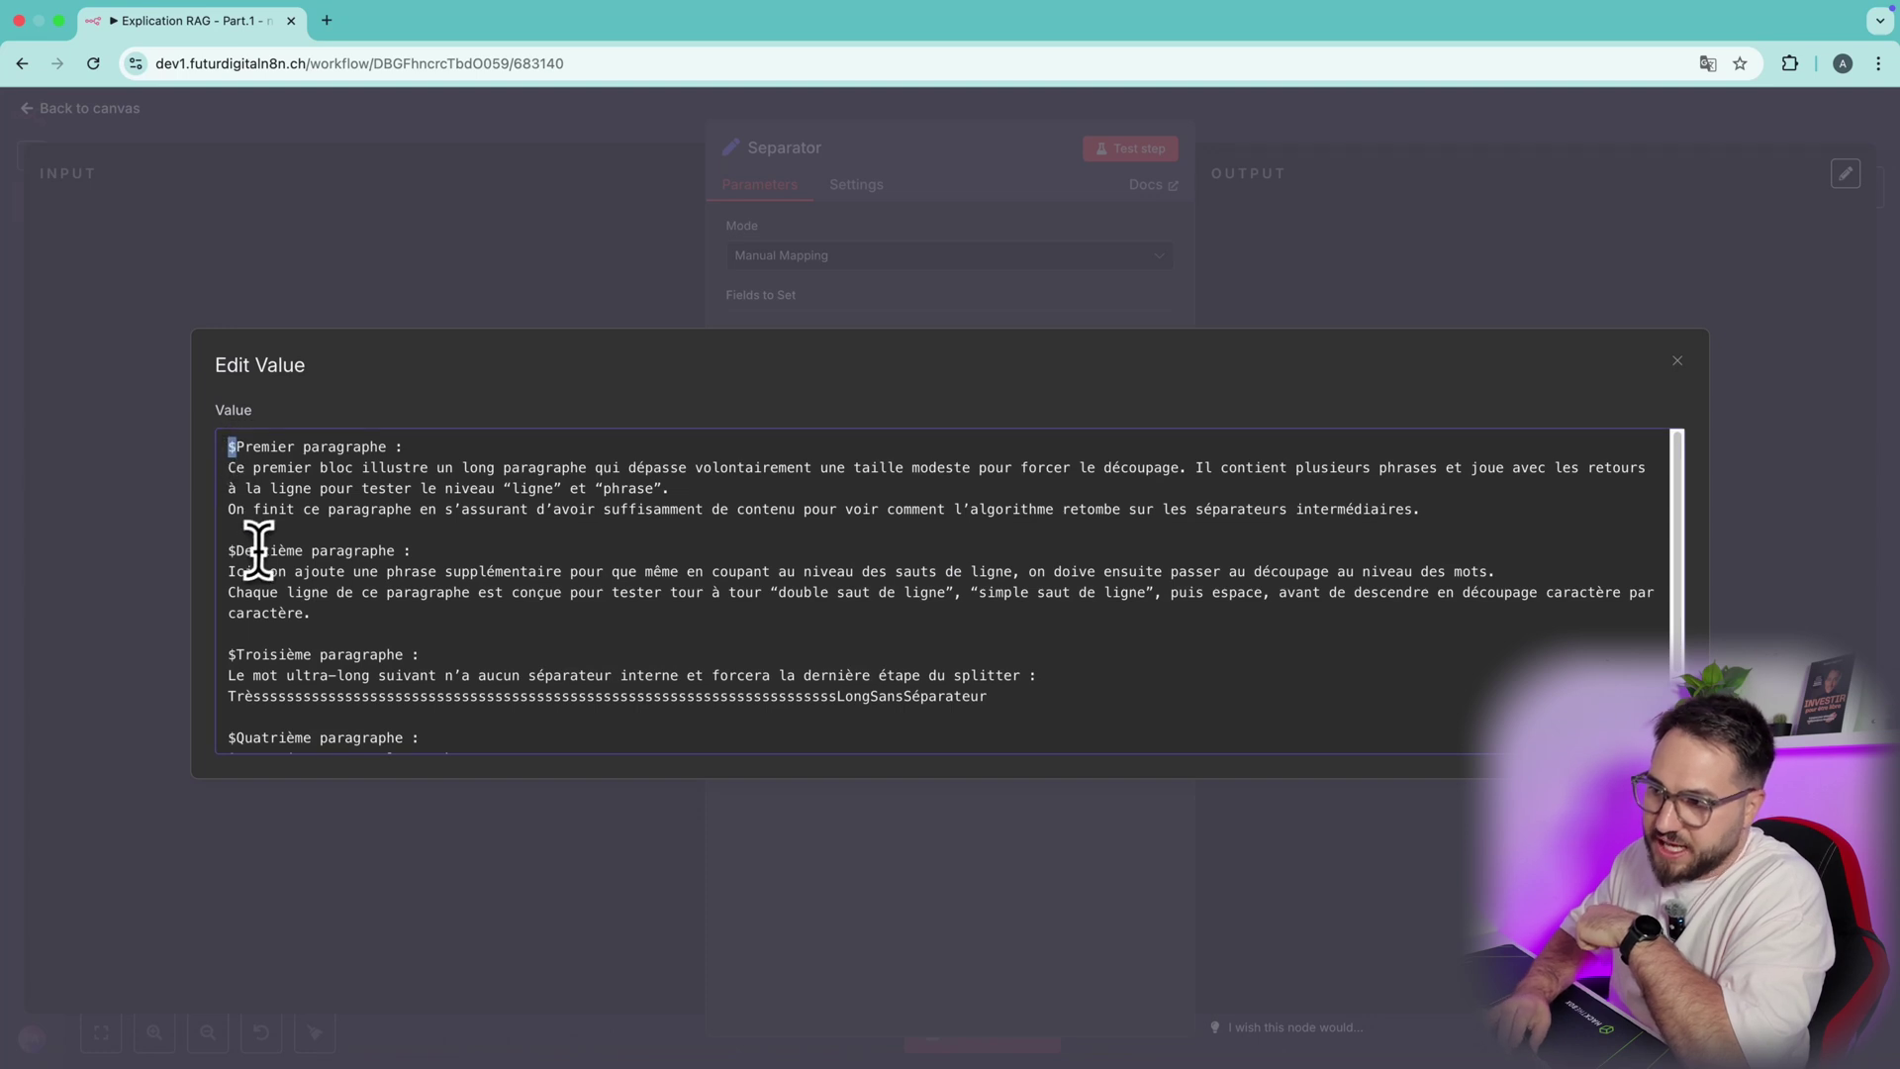
drag(226, 551, 237, 552)
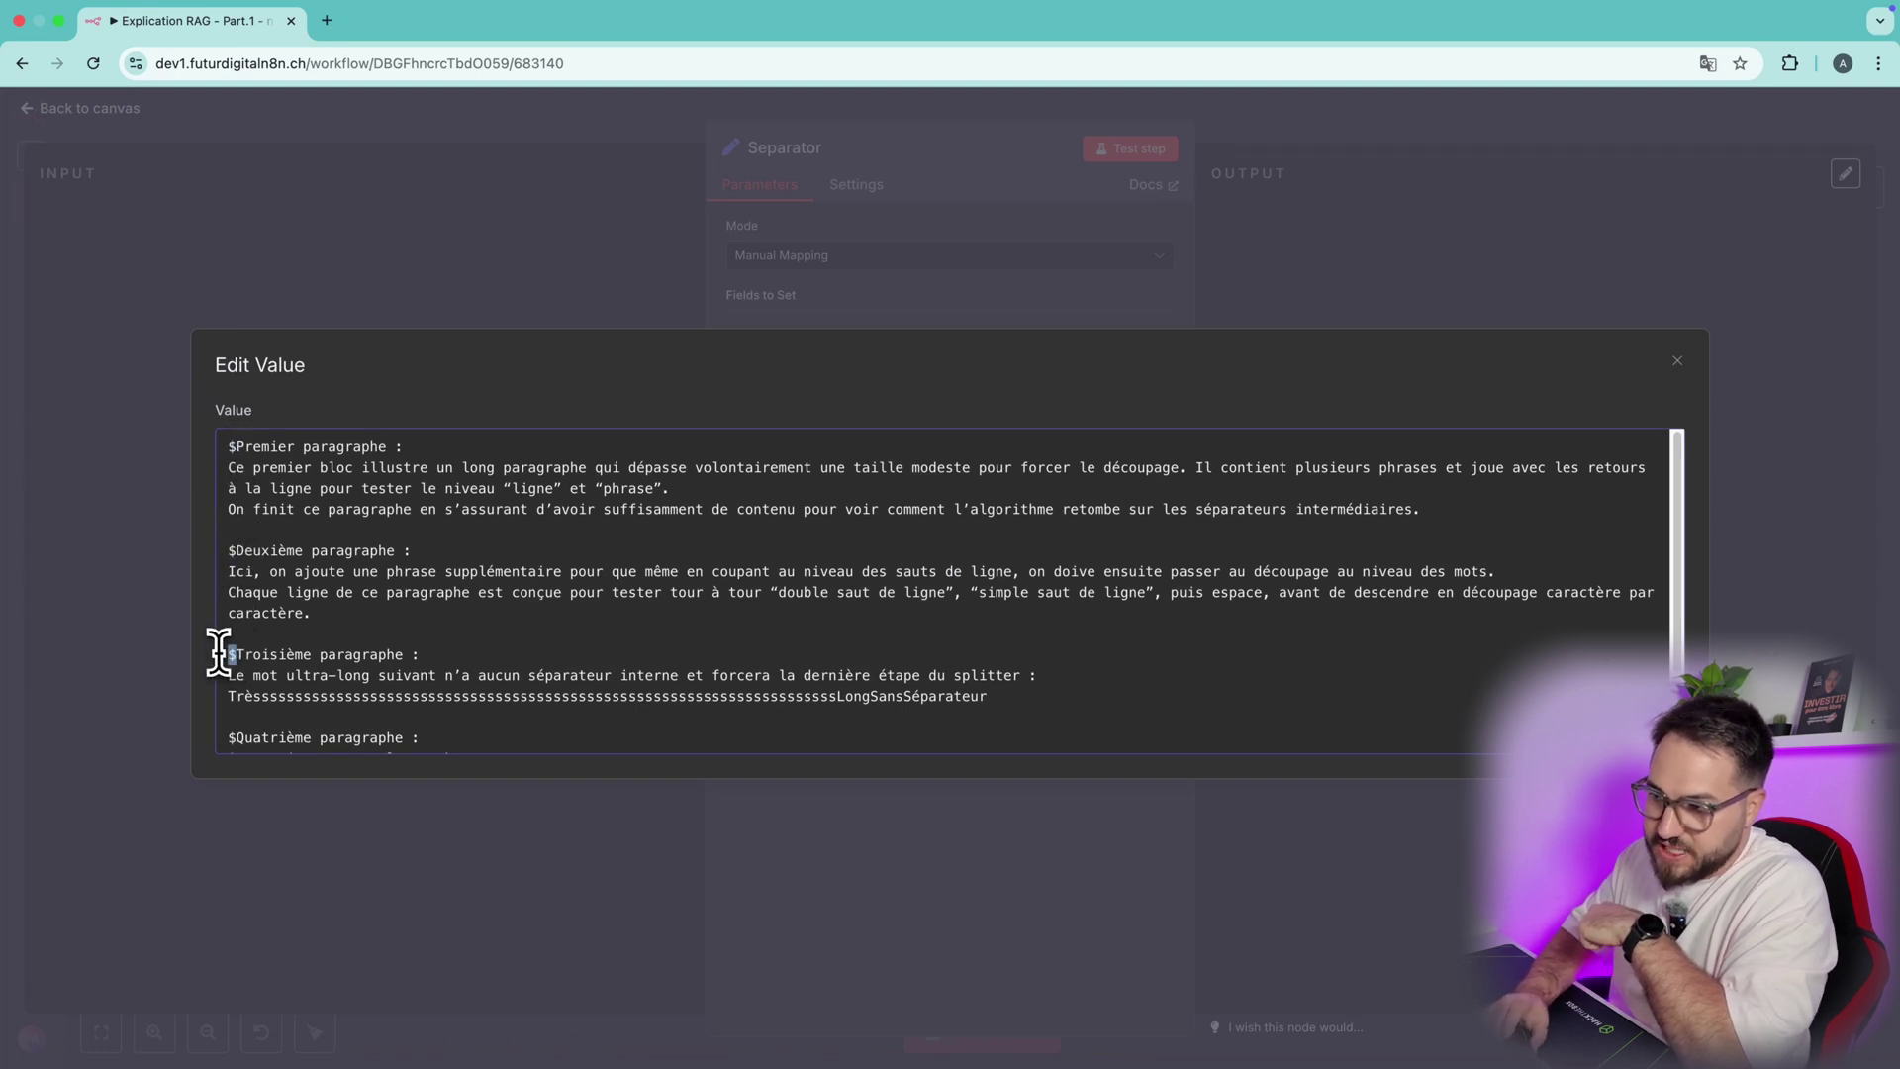
scroll(327, 584, down, 2)
drag(225, 654, 237, 654)
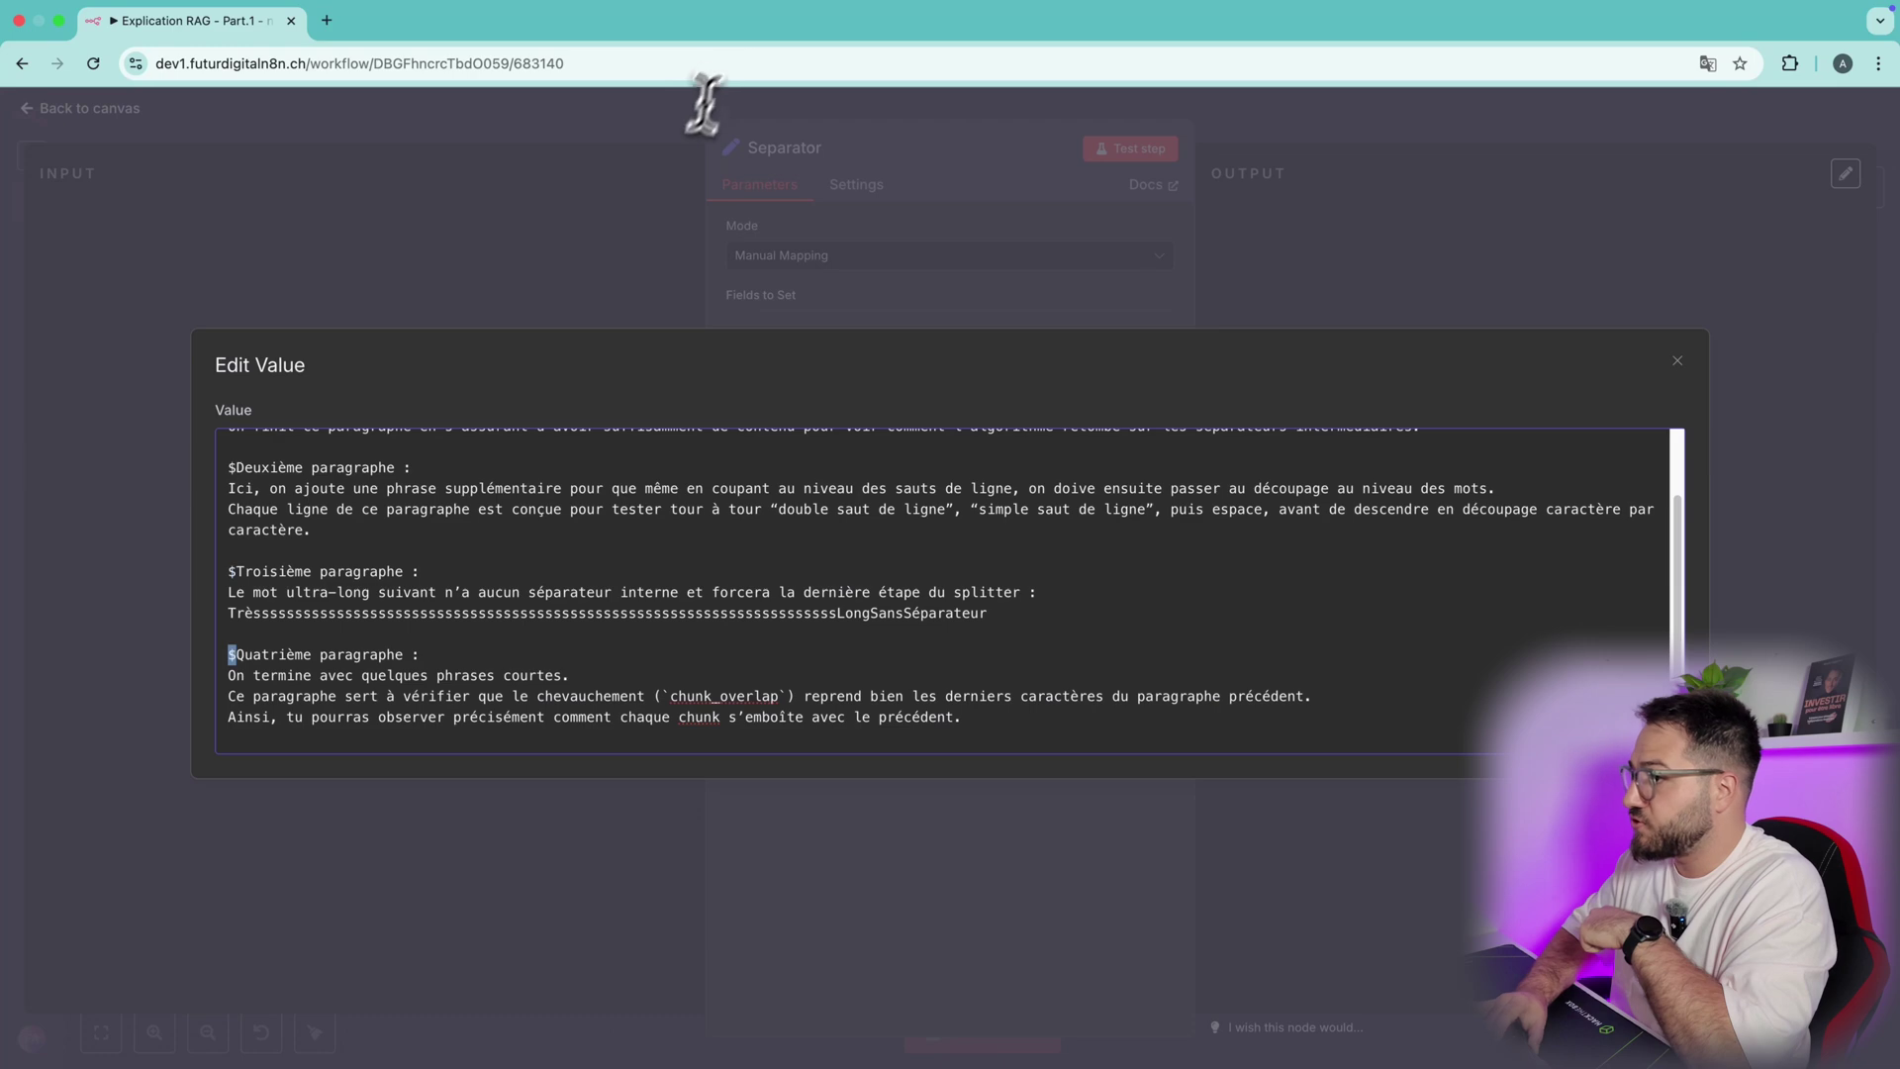
click(649, 170)
click(1255, 131)
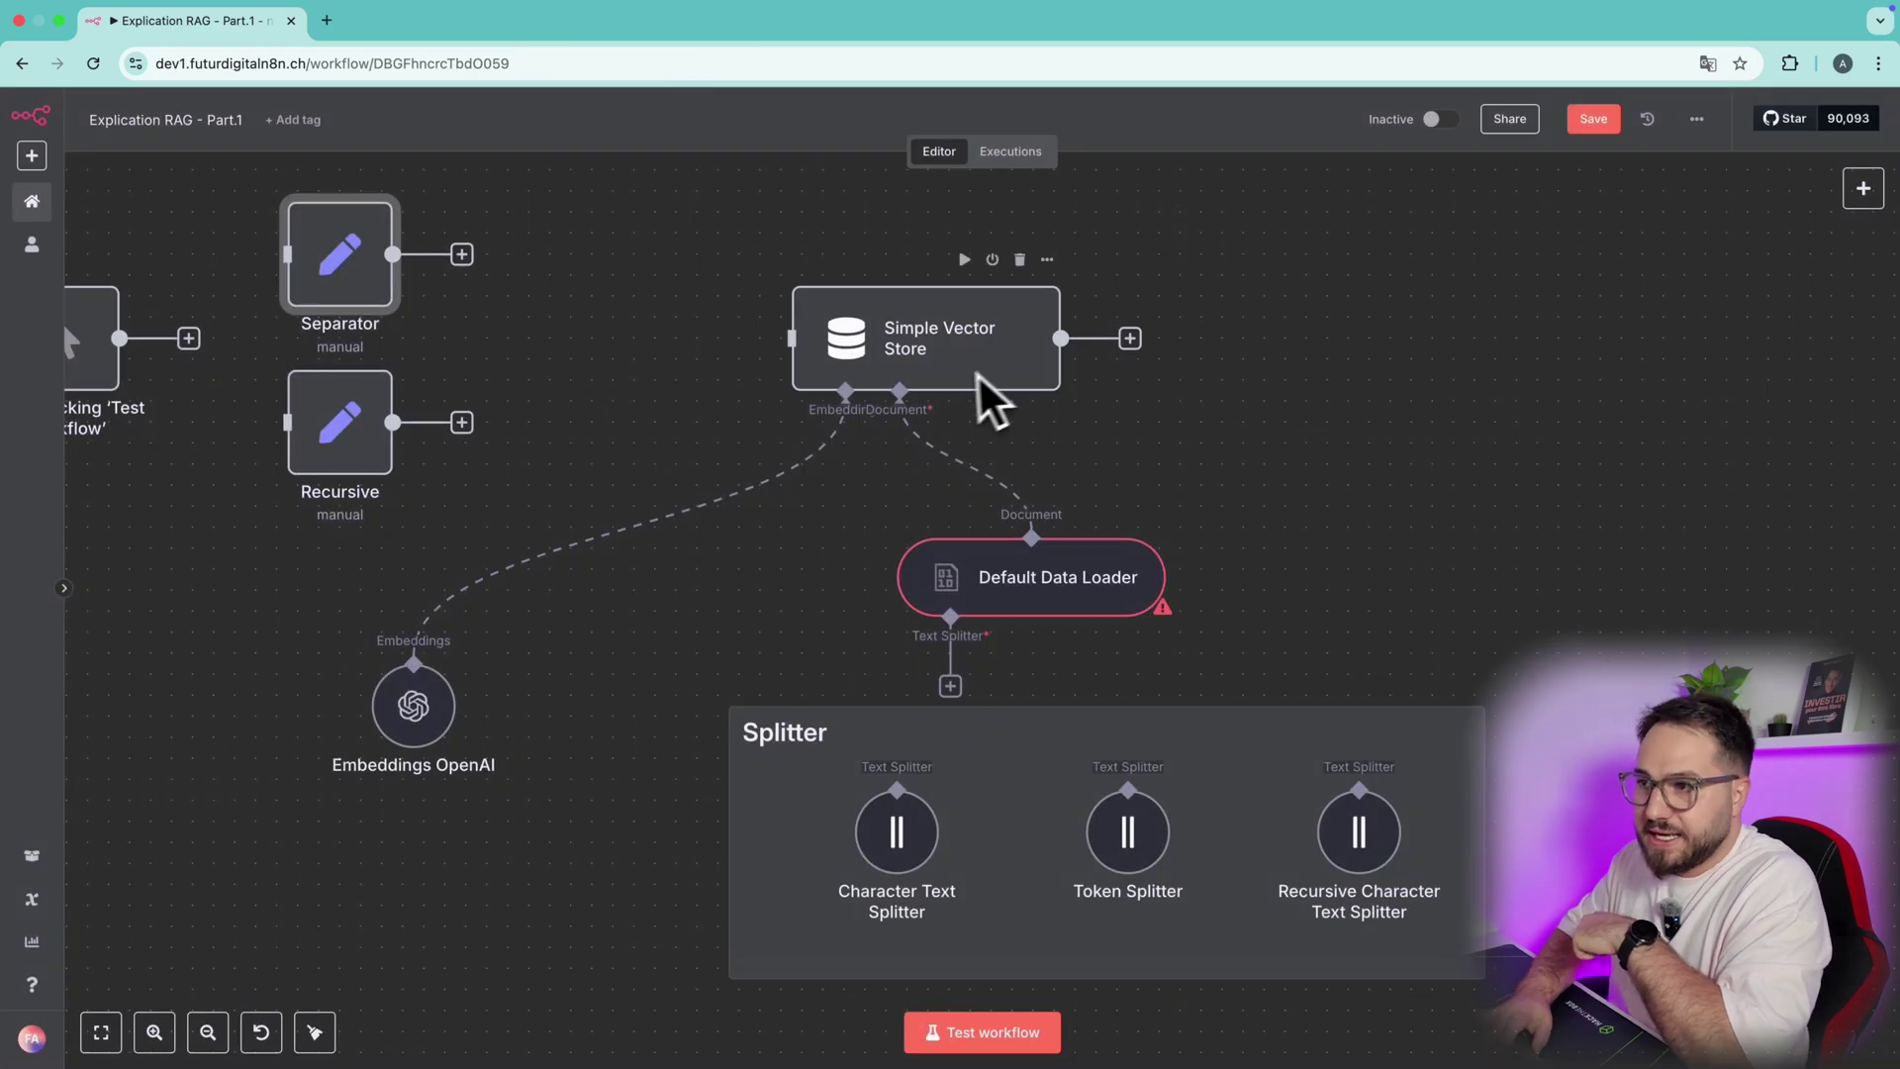
- Connect the manual trigger through Separator to Simple Vector Store, and attach the Character Text Splitter to the Default Data Loader
drag(188, 338, 280, 287)
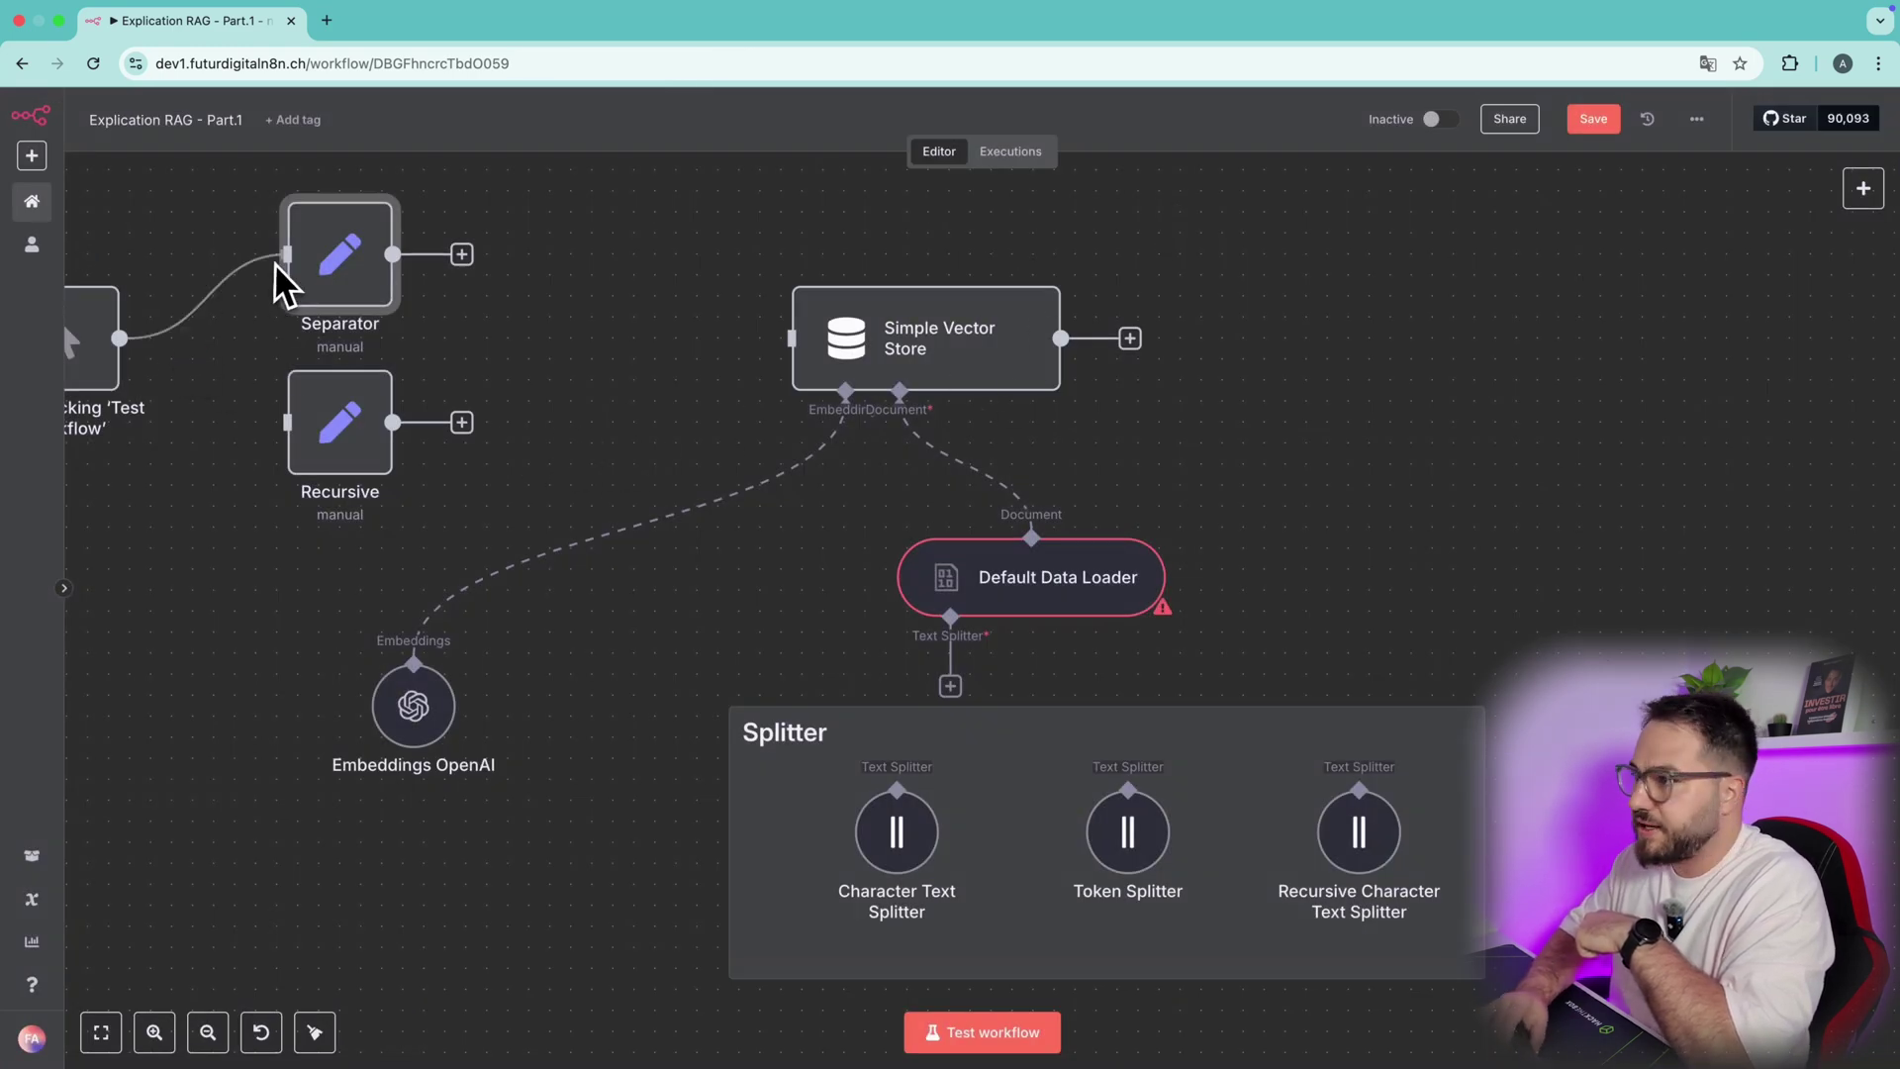
drag(393, 254, 772, 374)
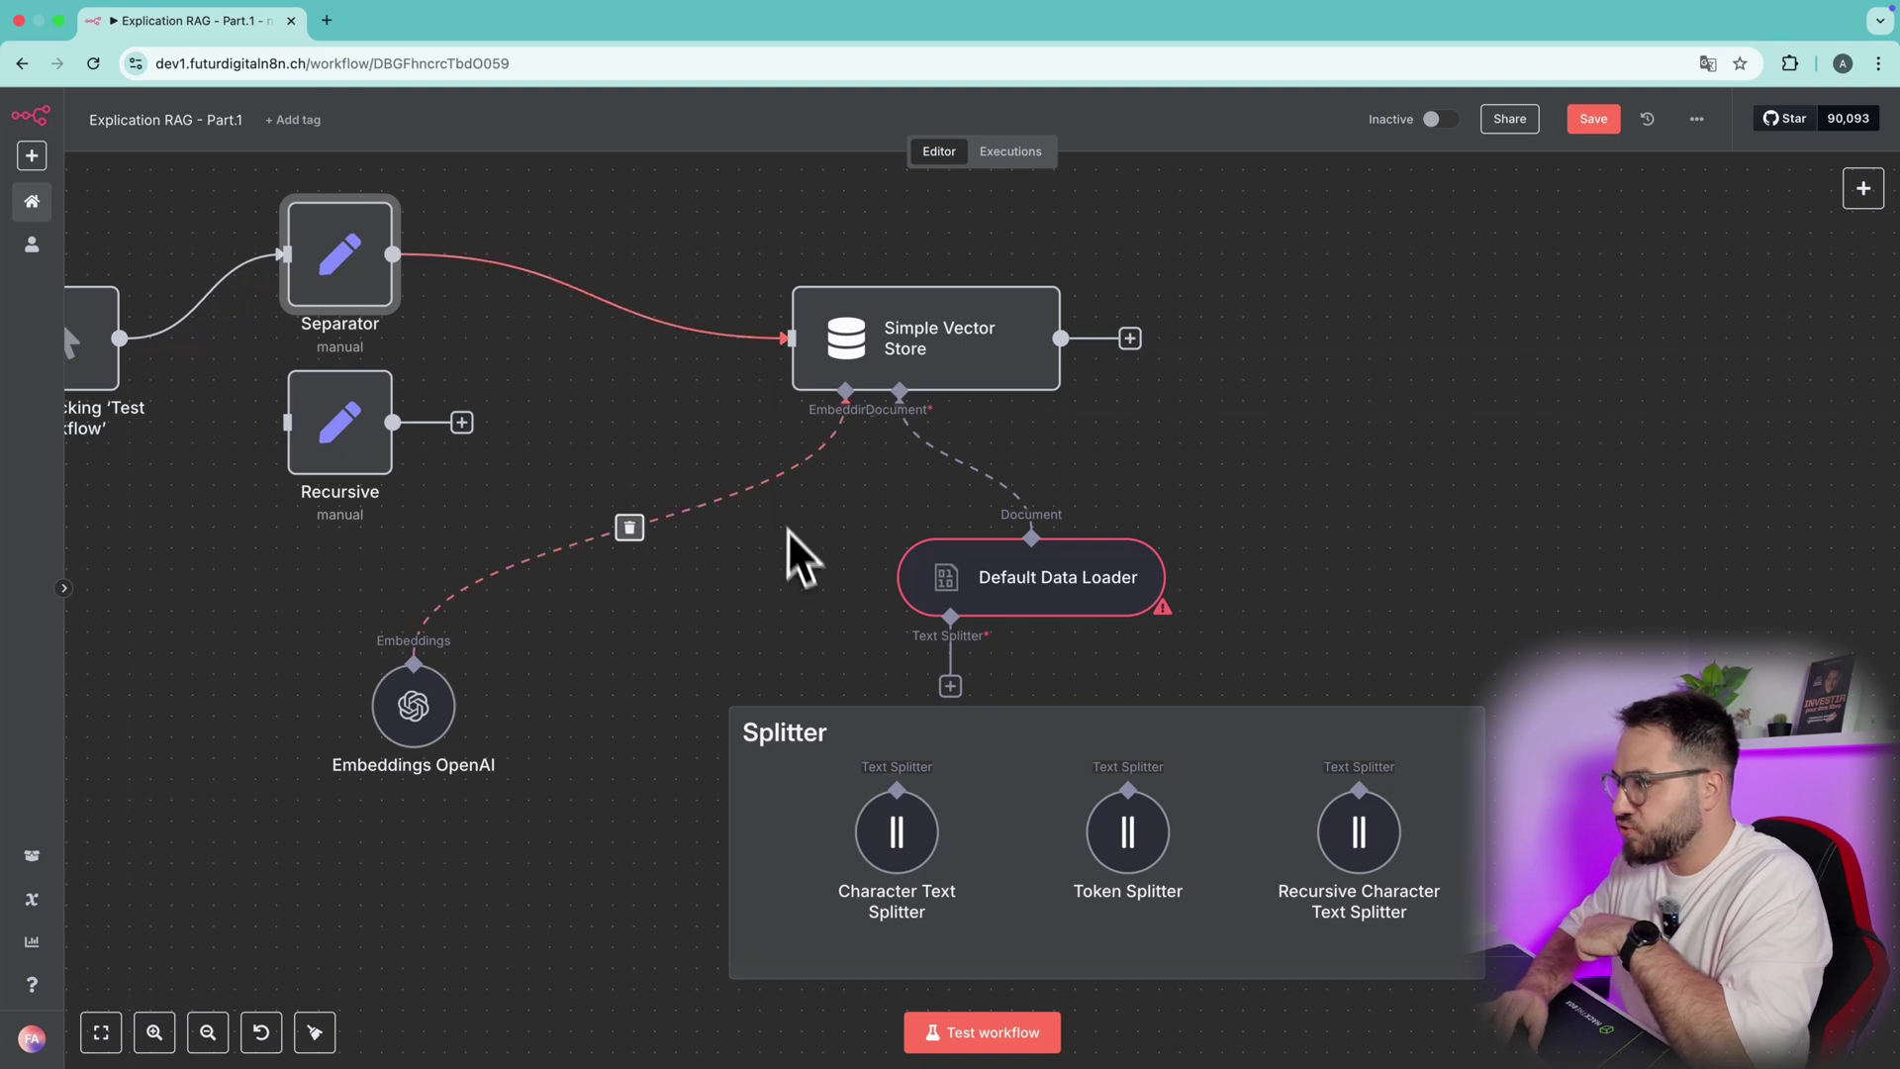
drag(959, 700, 905, 792)
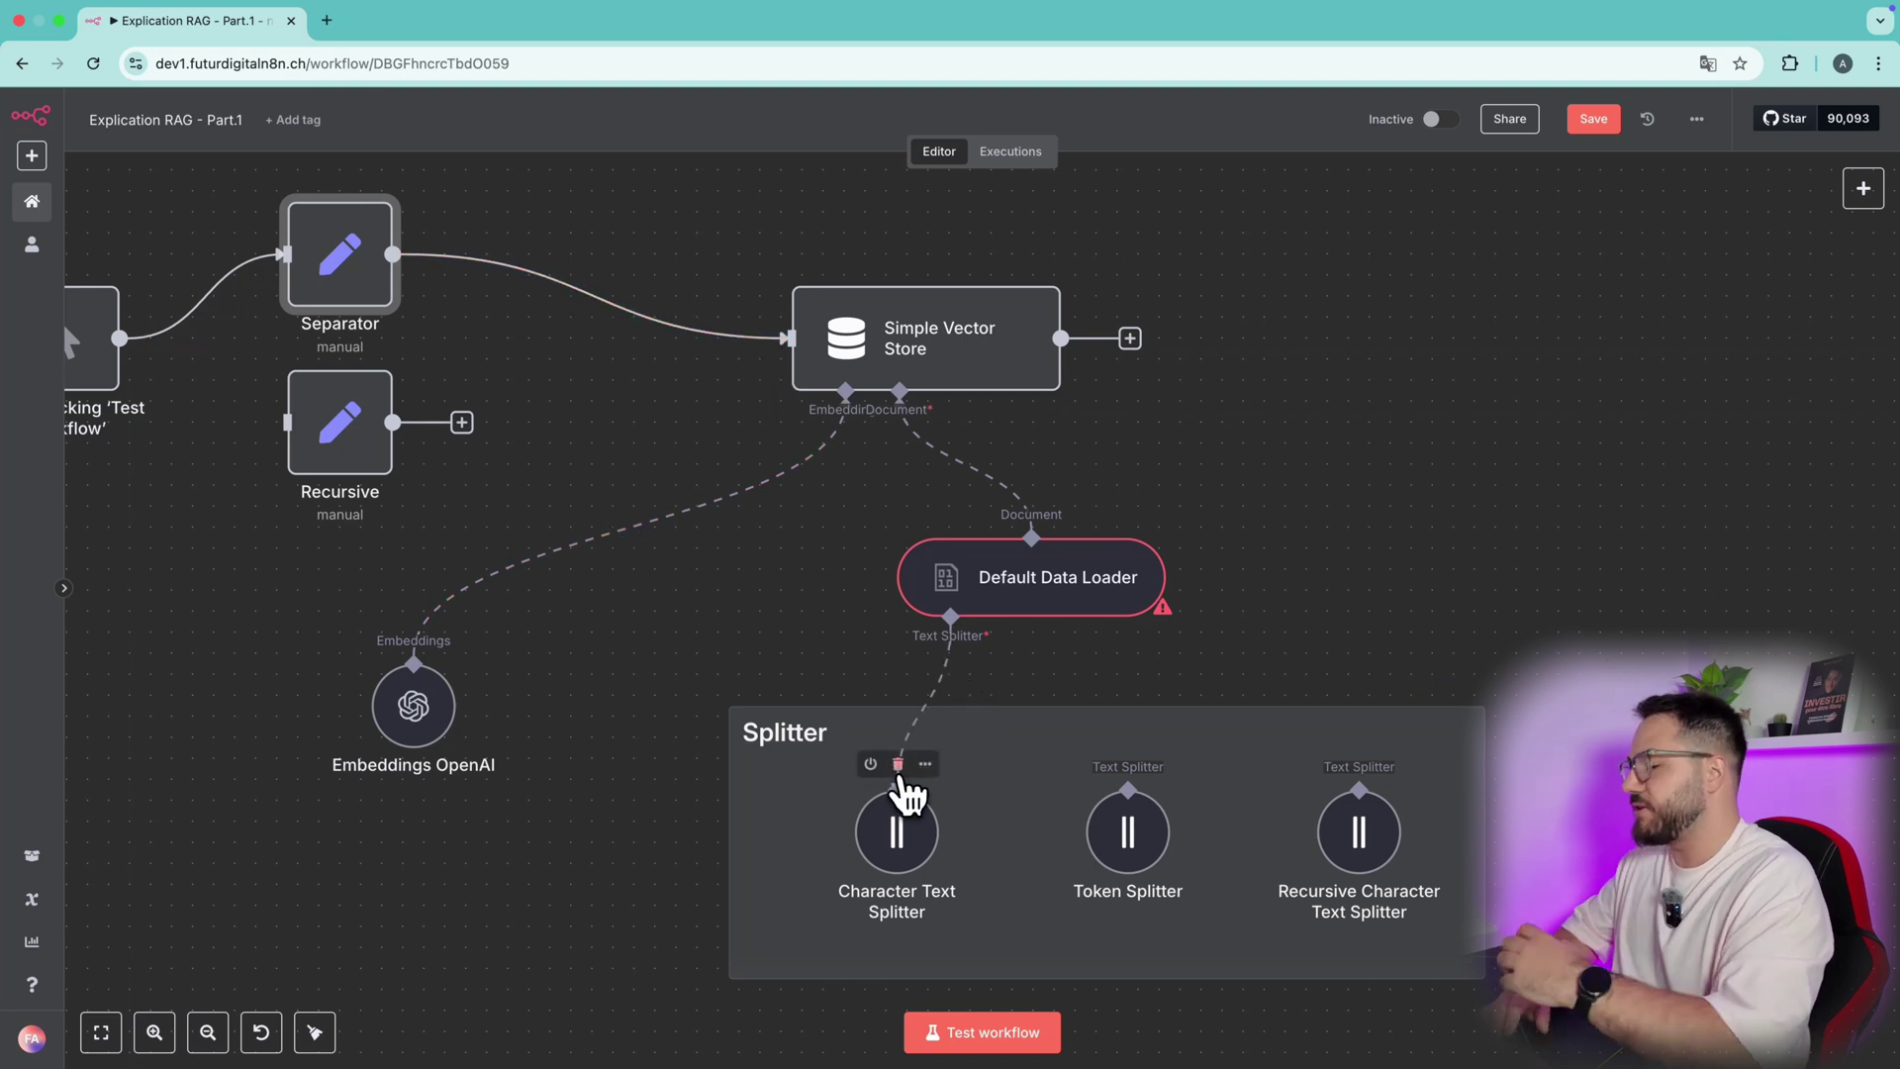
click(817, 661)
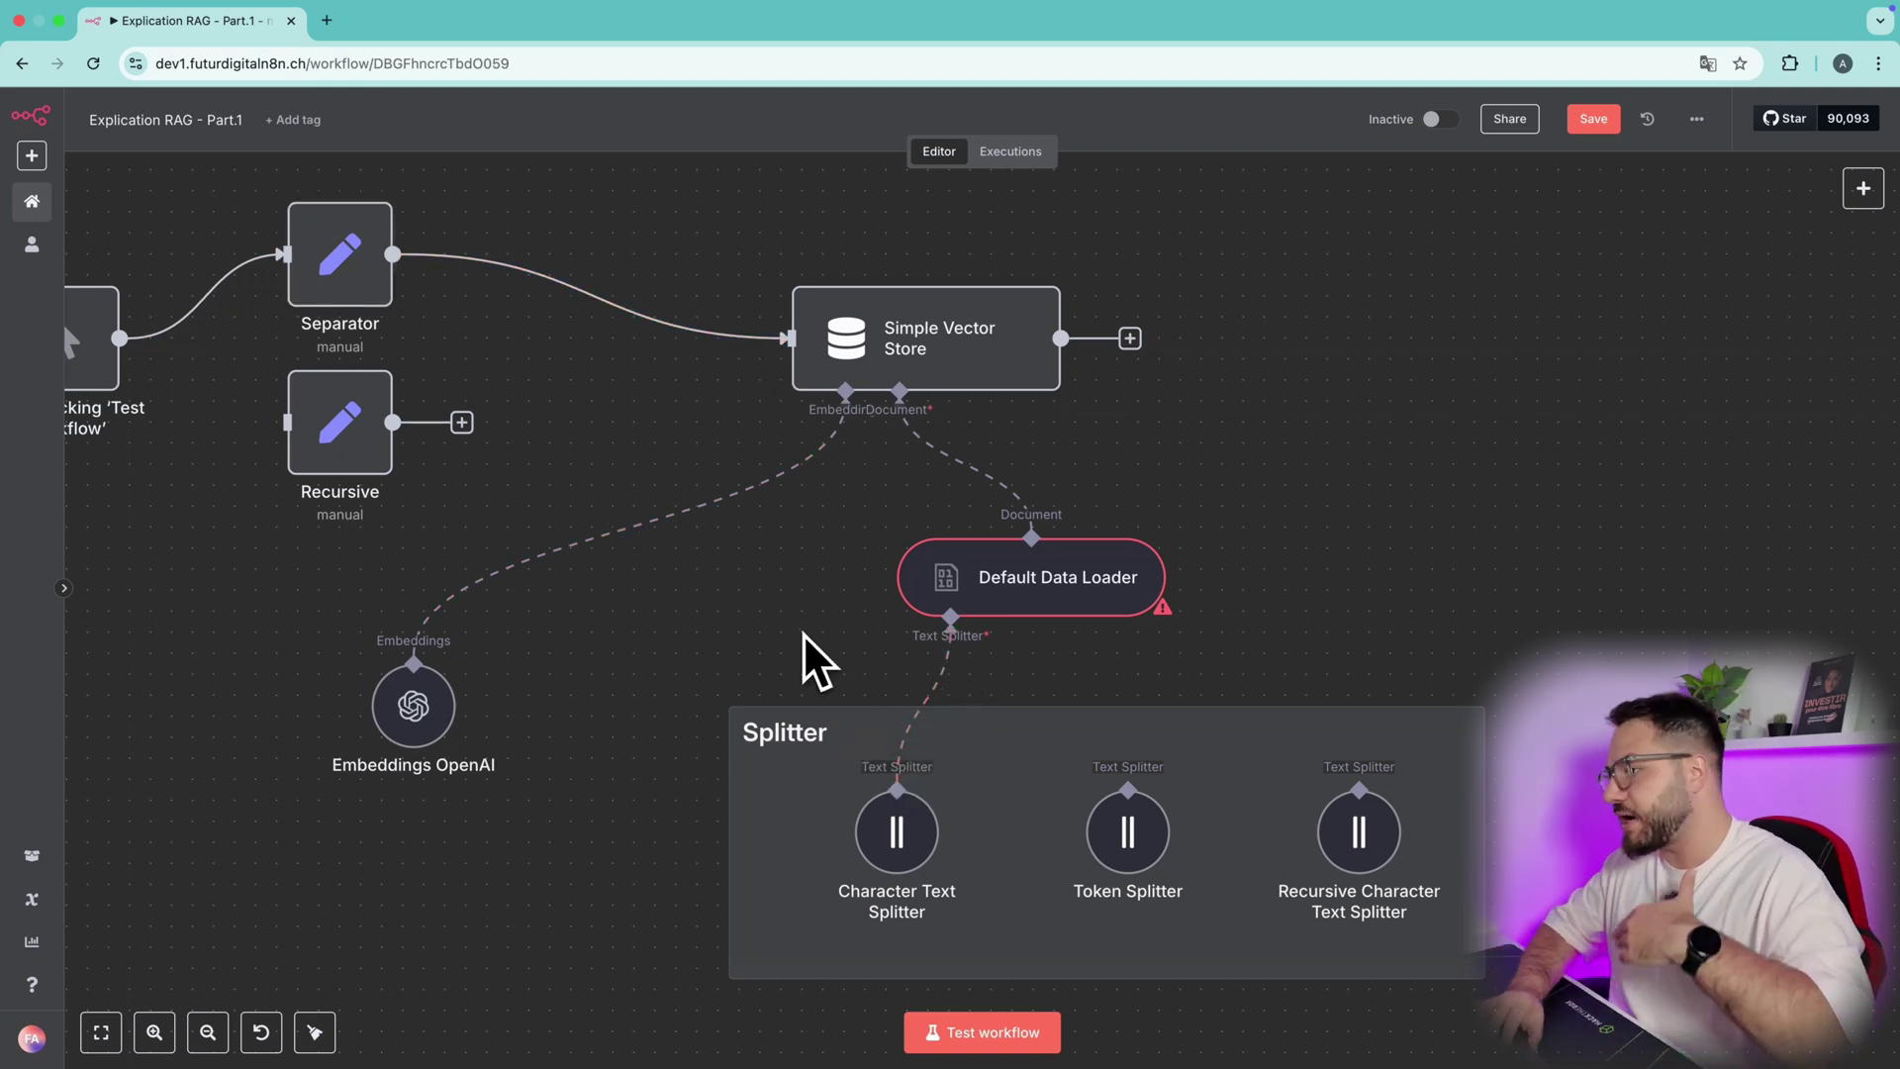
- Run the Separator node to supply input data for the Default Data Loader
double_click(1011, 584)
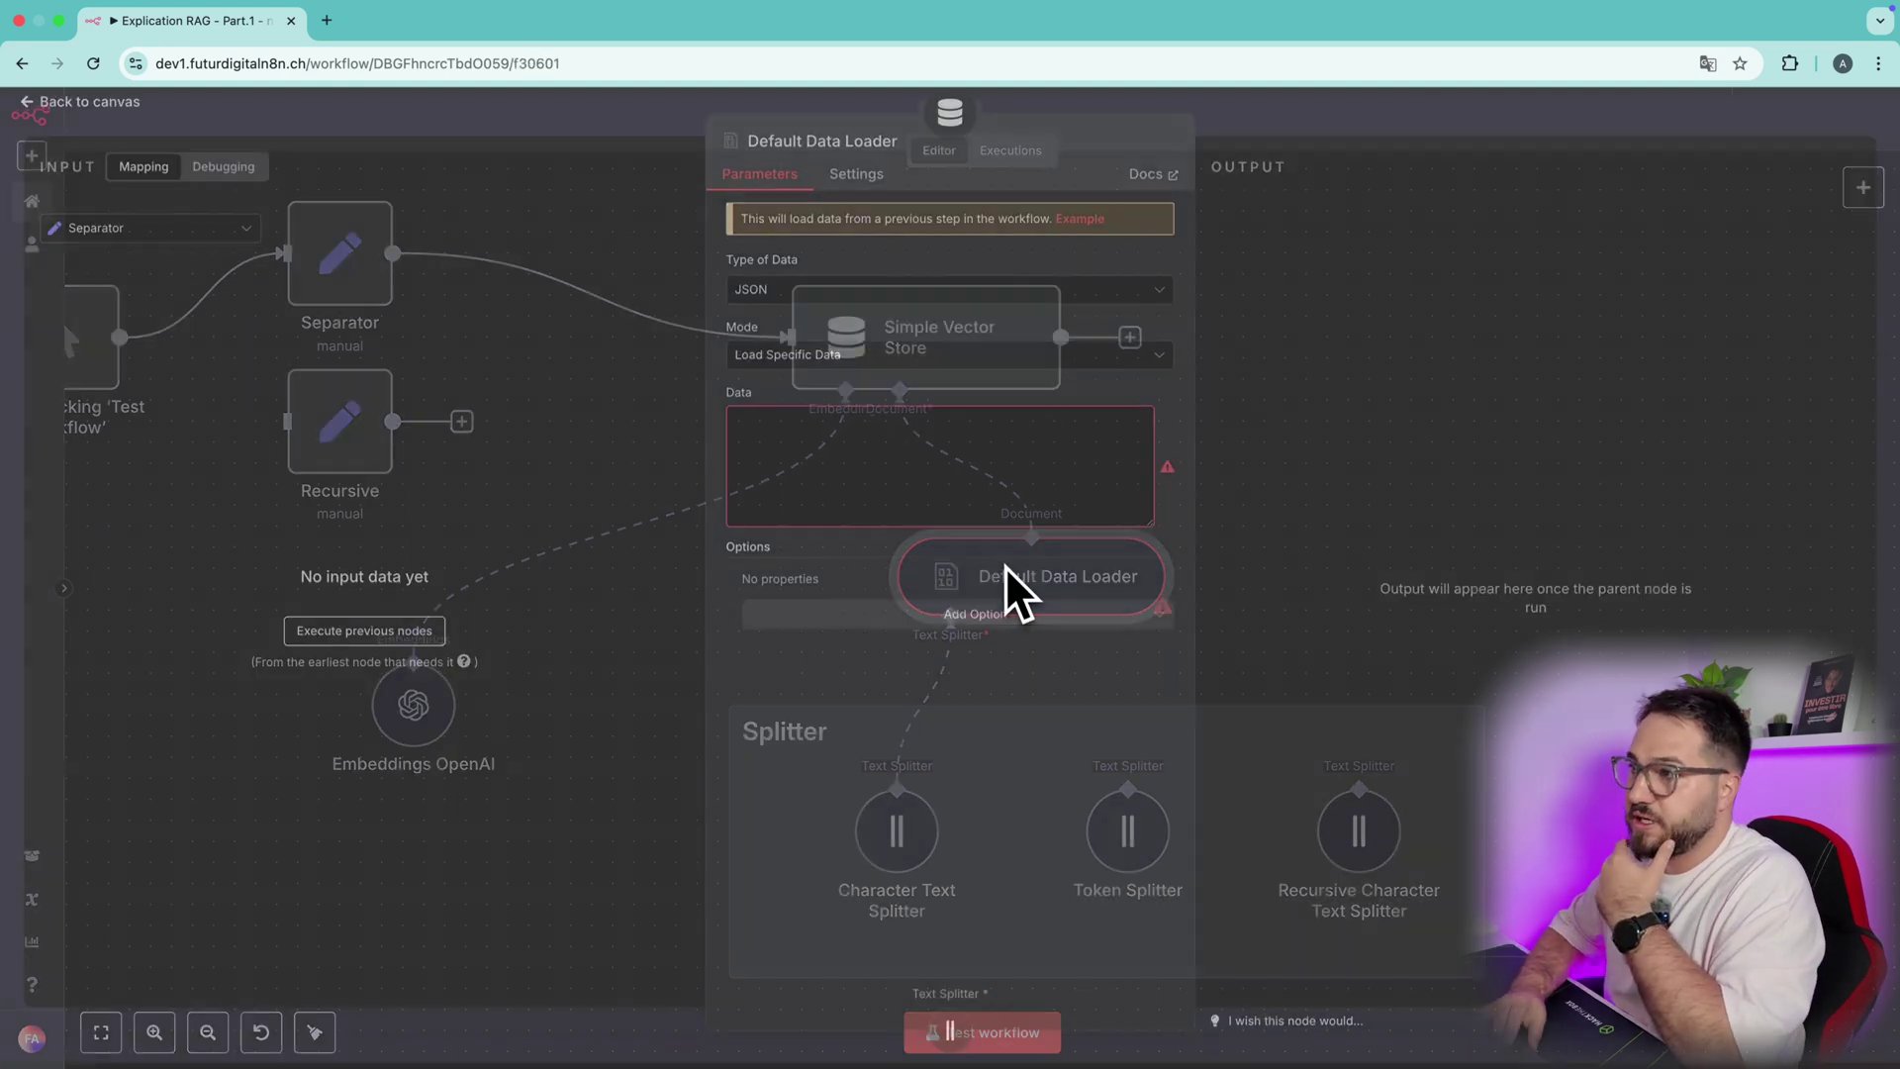
click(653, 109)
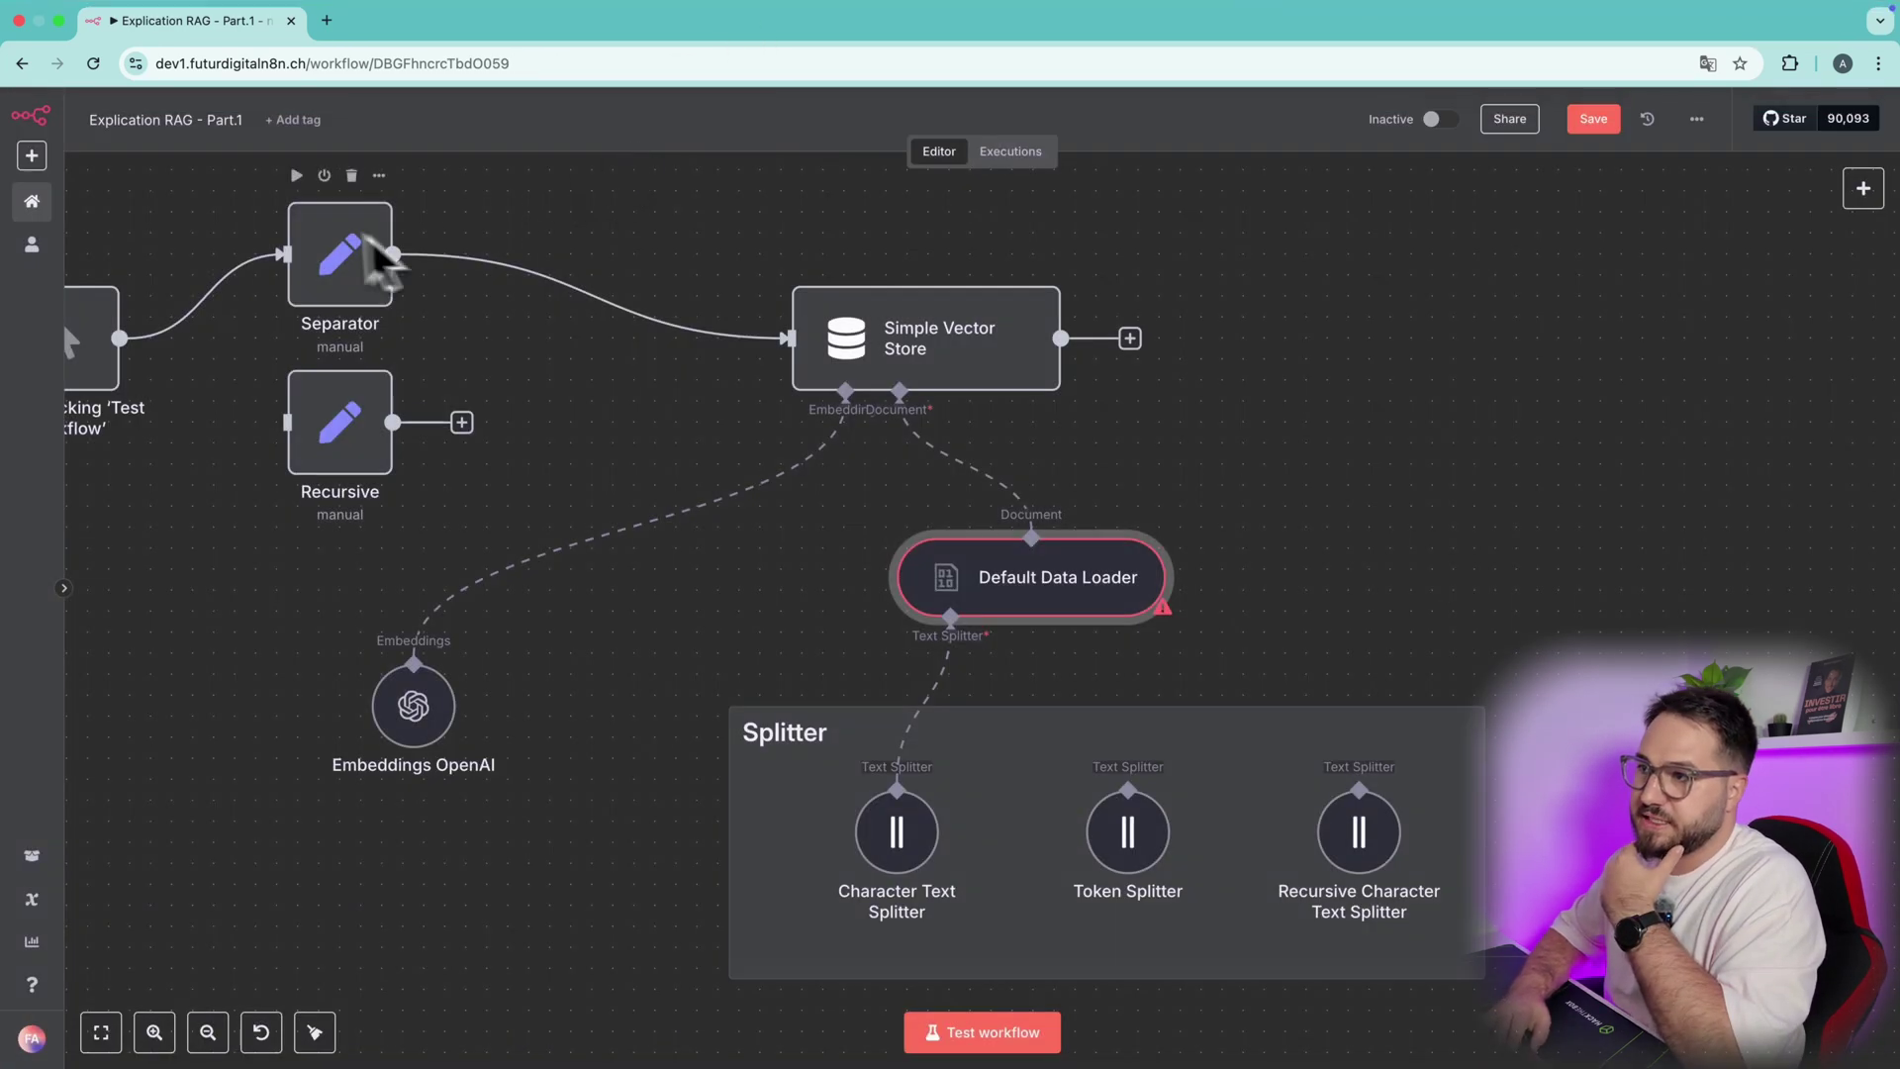
click(296, 176)
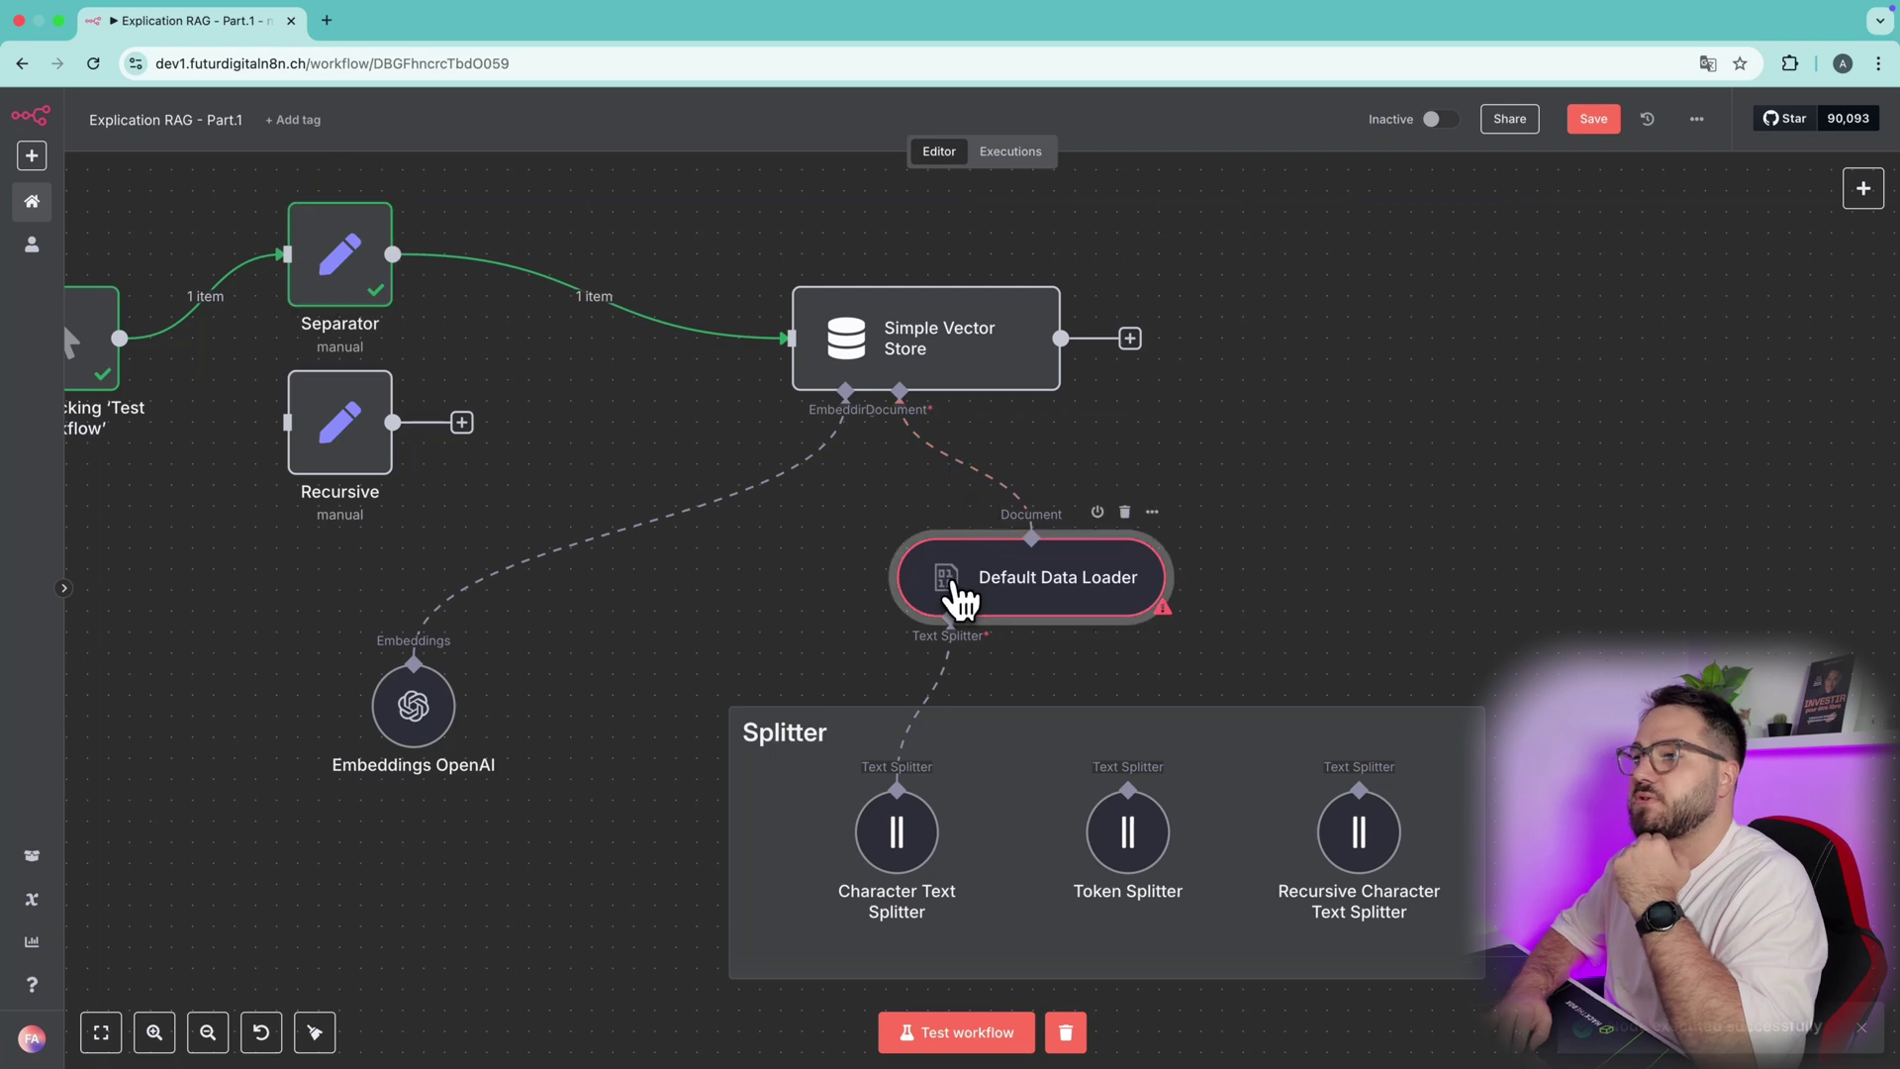
- Map the Separator's exemple field into the Default Data Loader's Data parameter
double_click(955, 596)
drag(103, 329, 950, 470)
click(1237, 139)
- Run the whole workflow from its manual trigger
scroll(346, 525, down, 3)
scroll(297, 520, left, 2)
click(140, 376)
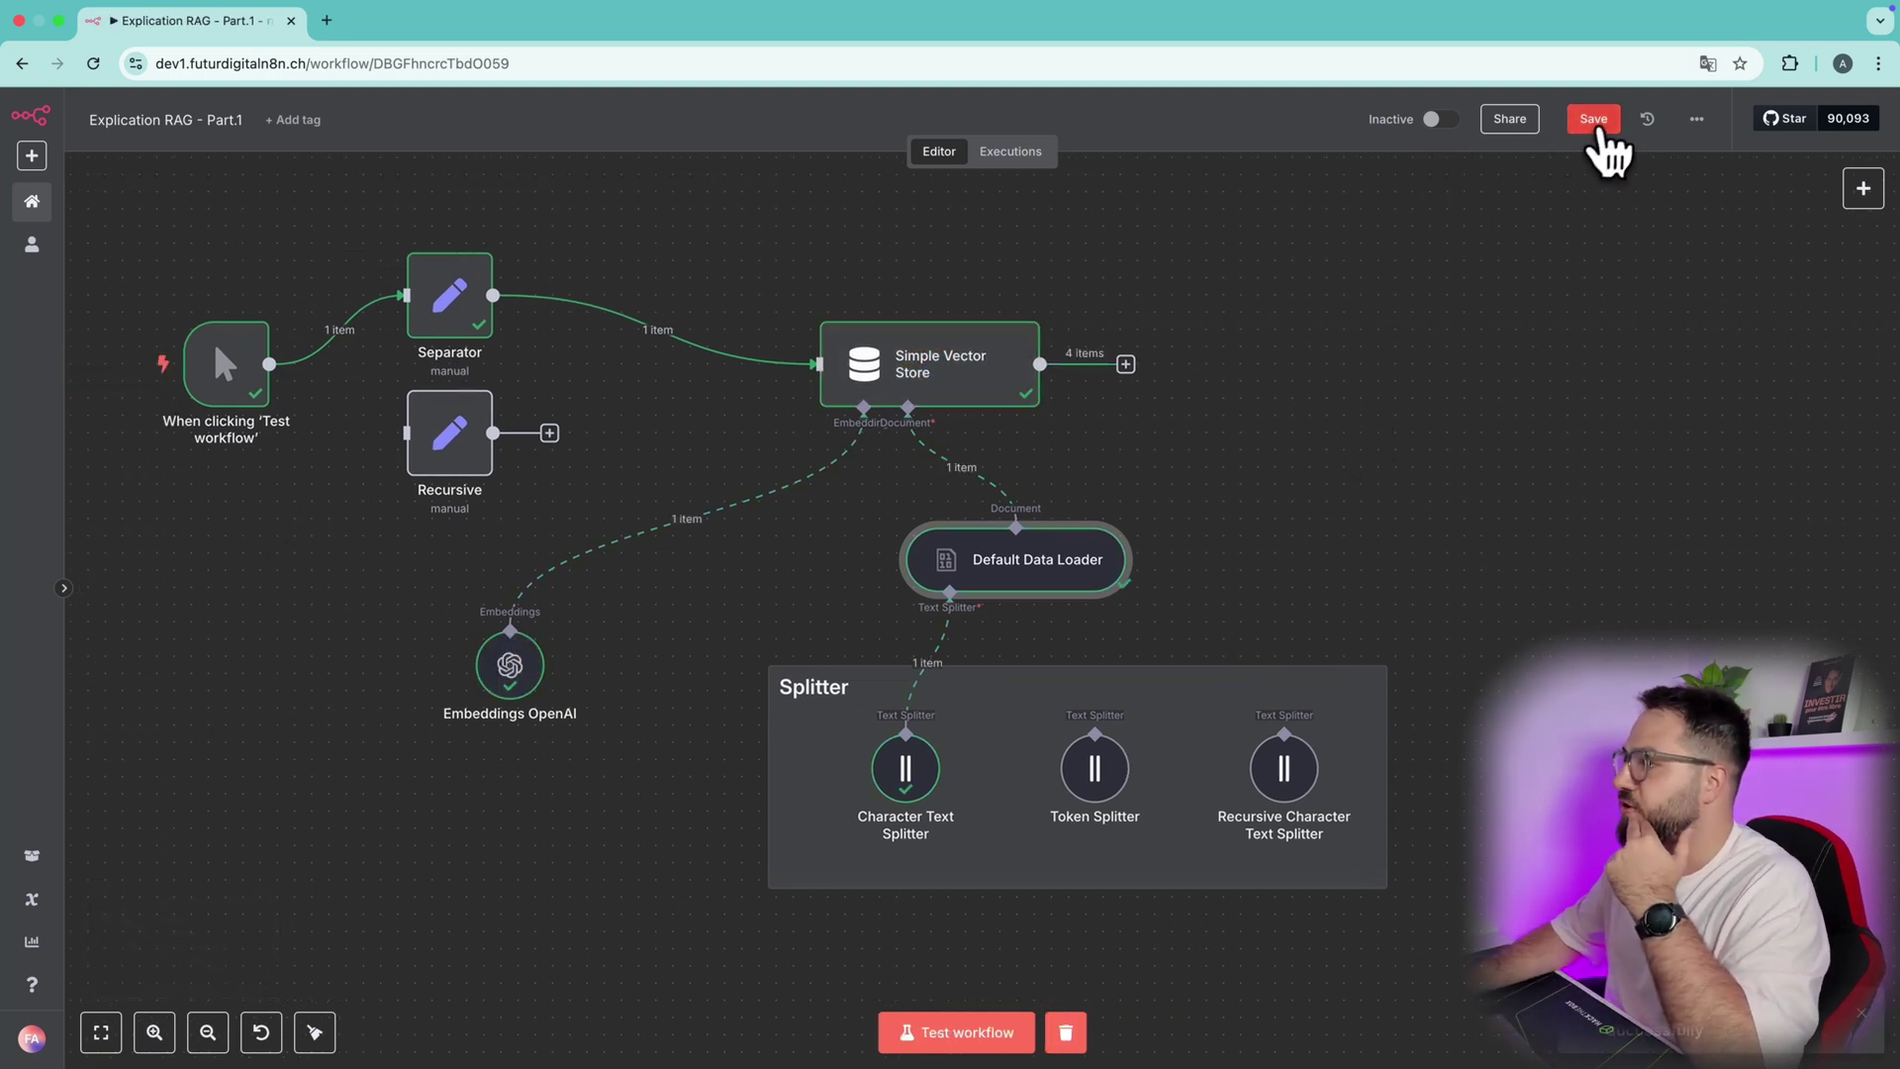
- Examine the Simple Vector Store's pageContent output and compare its chunks with the Separator input text
double_click(969, 386)
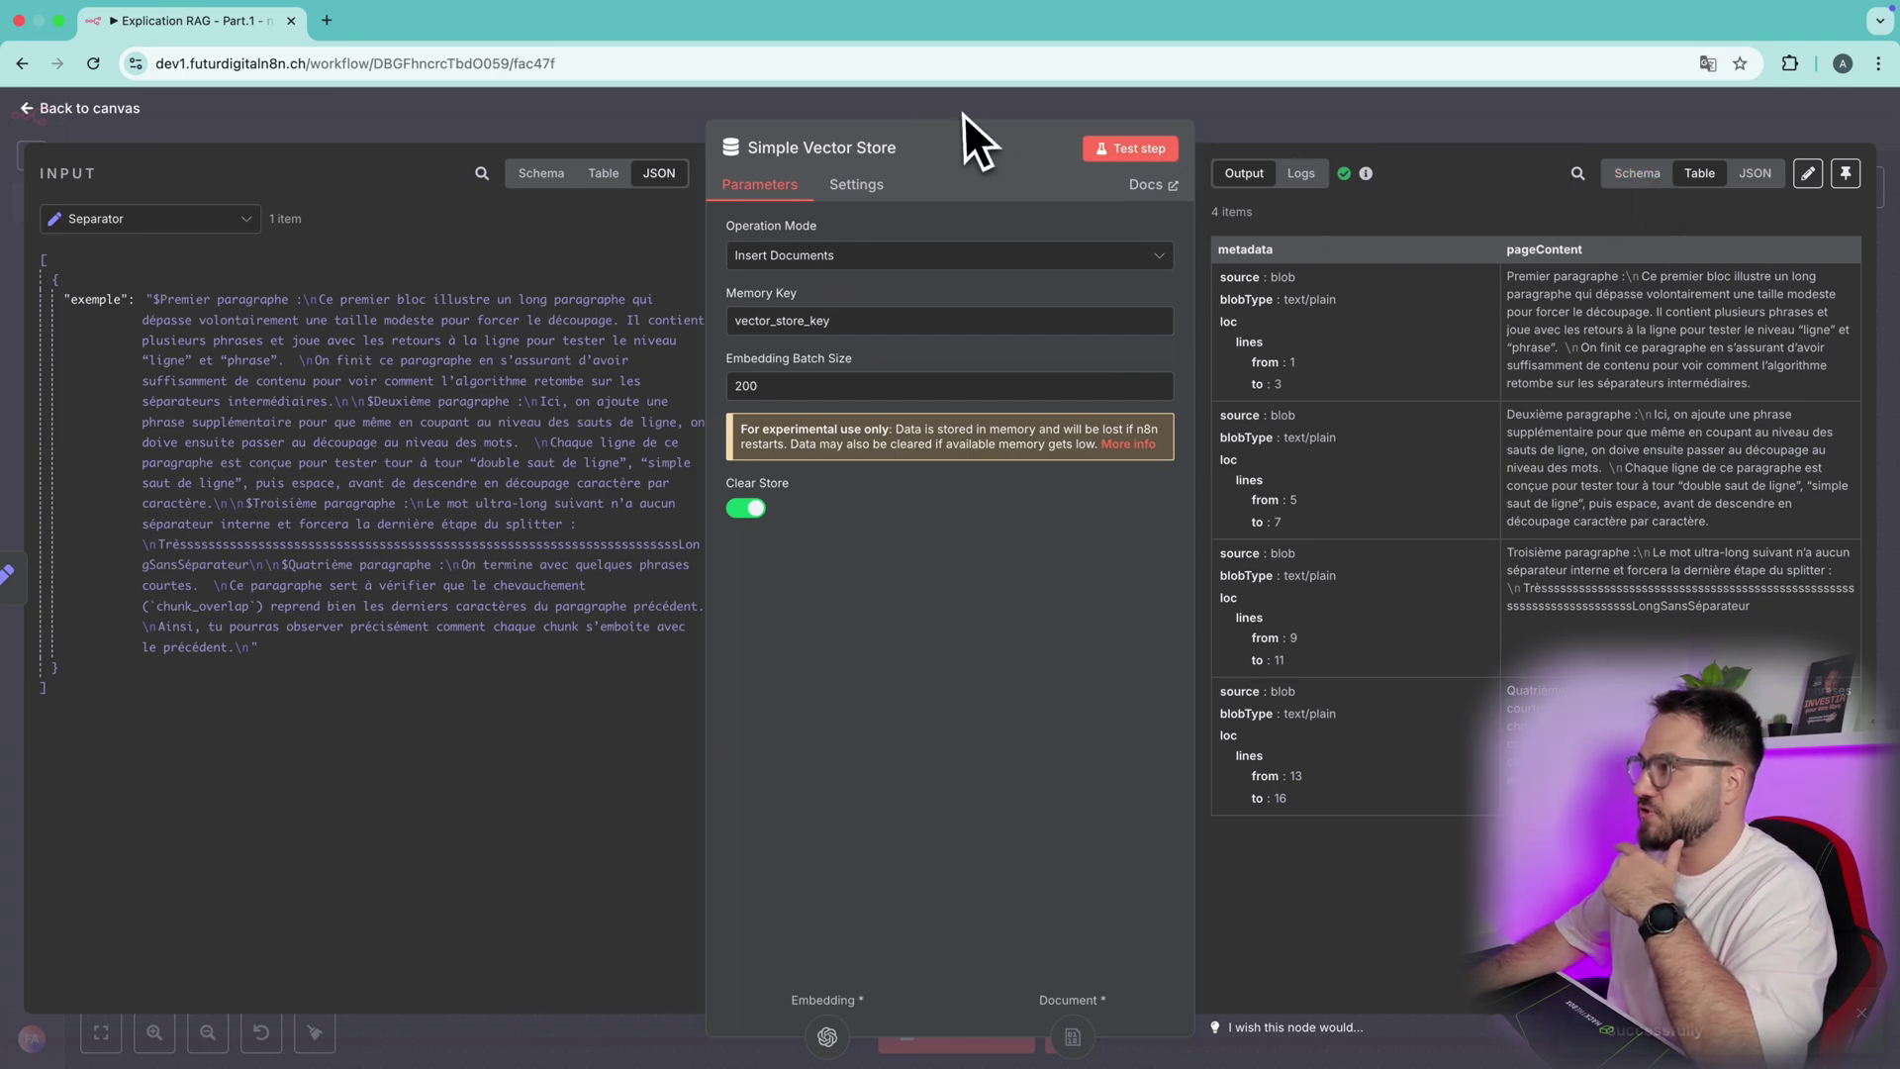
drag(950, 117, 572, 116)
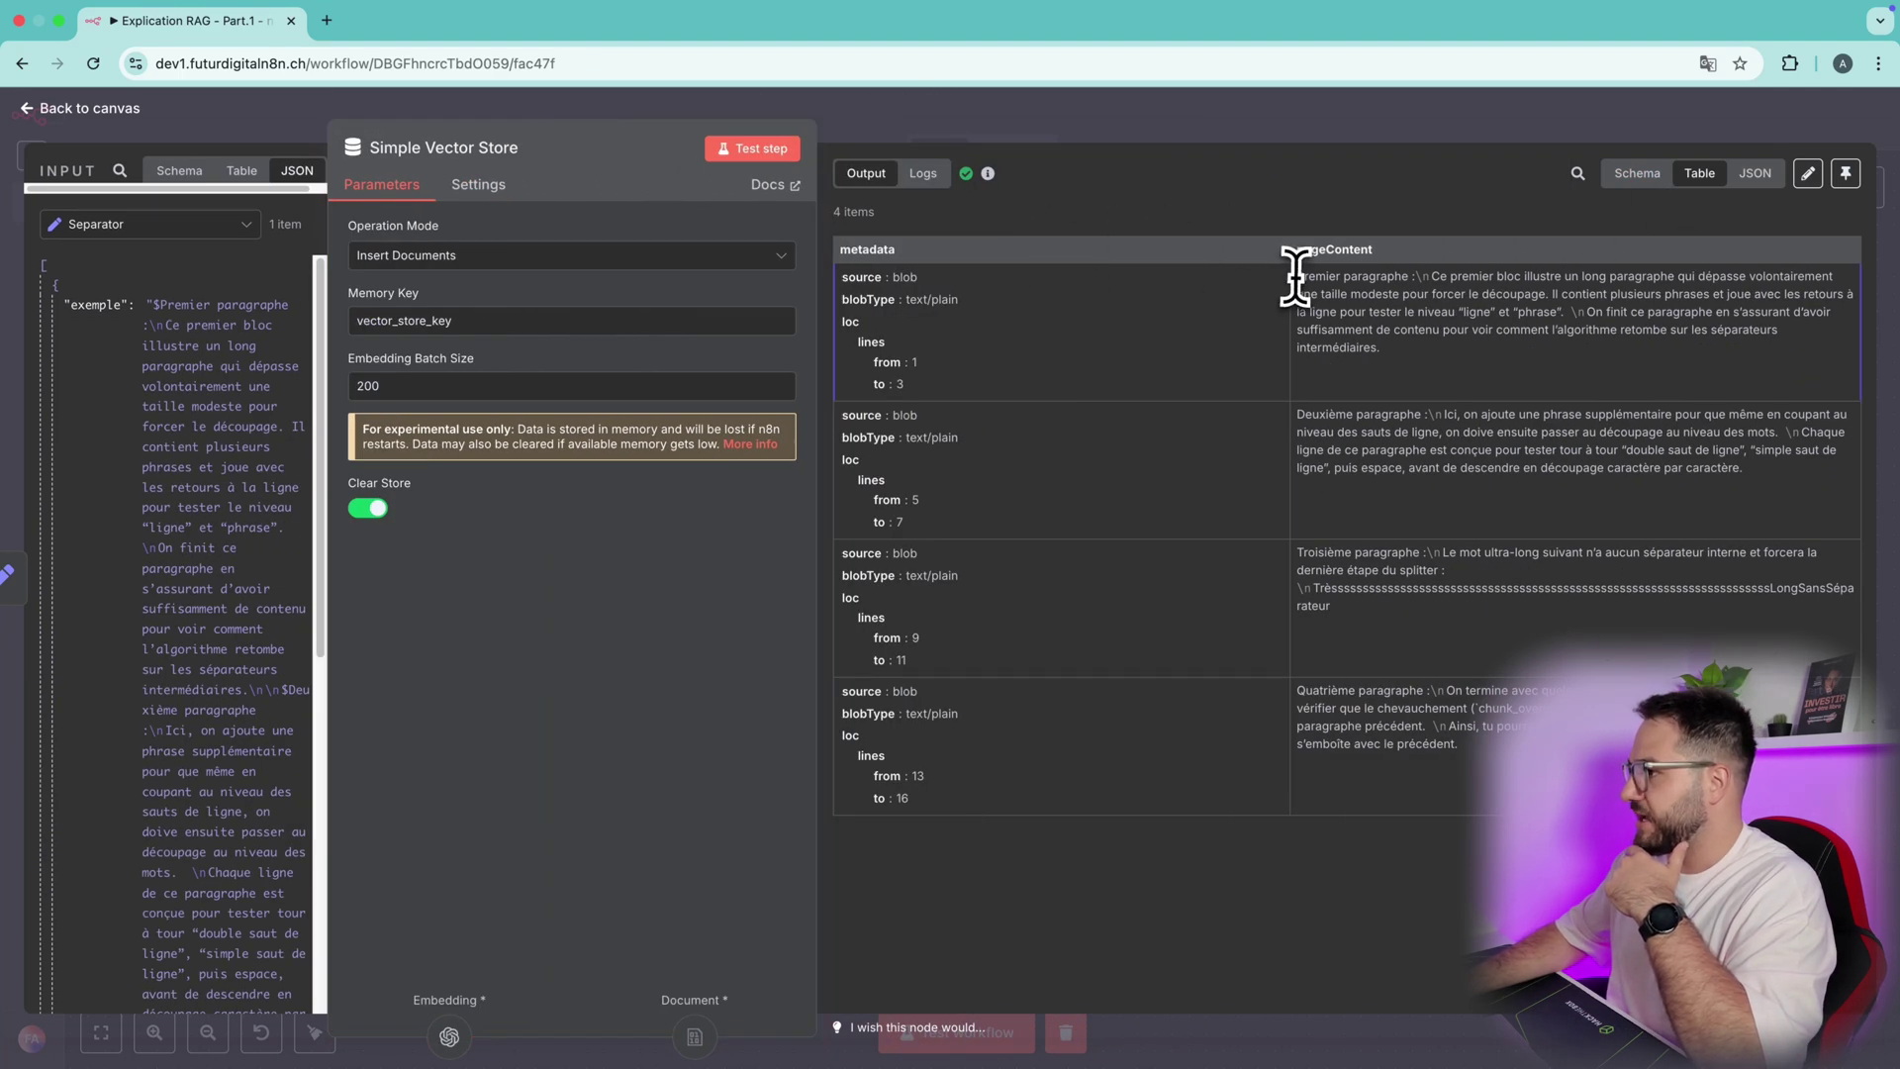
drag(1294, 415, 1302, 415)
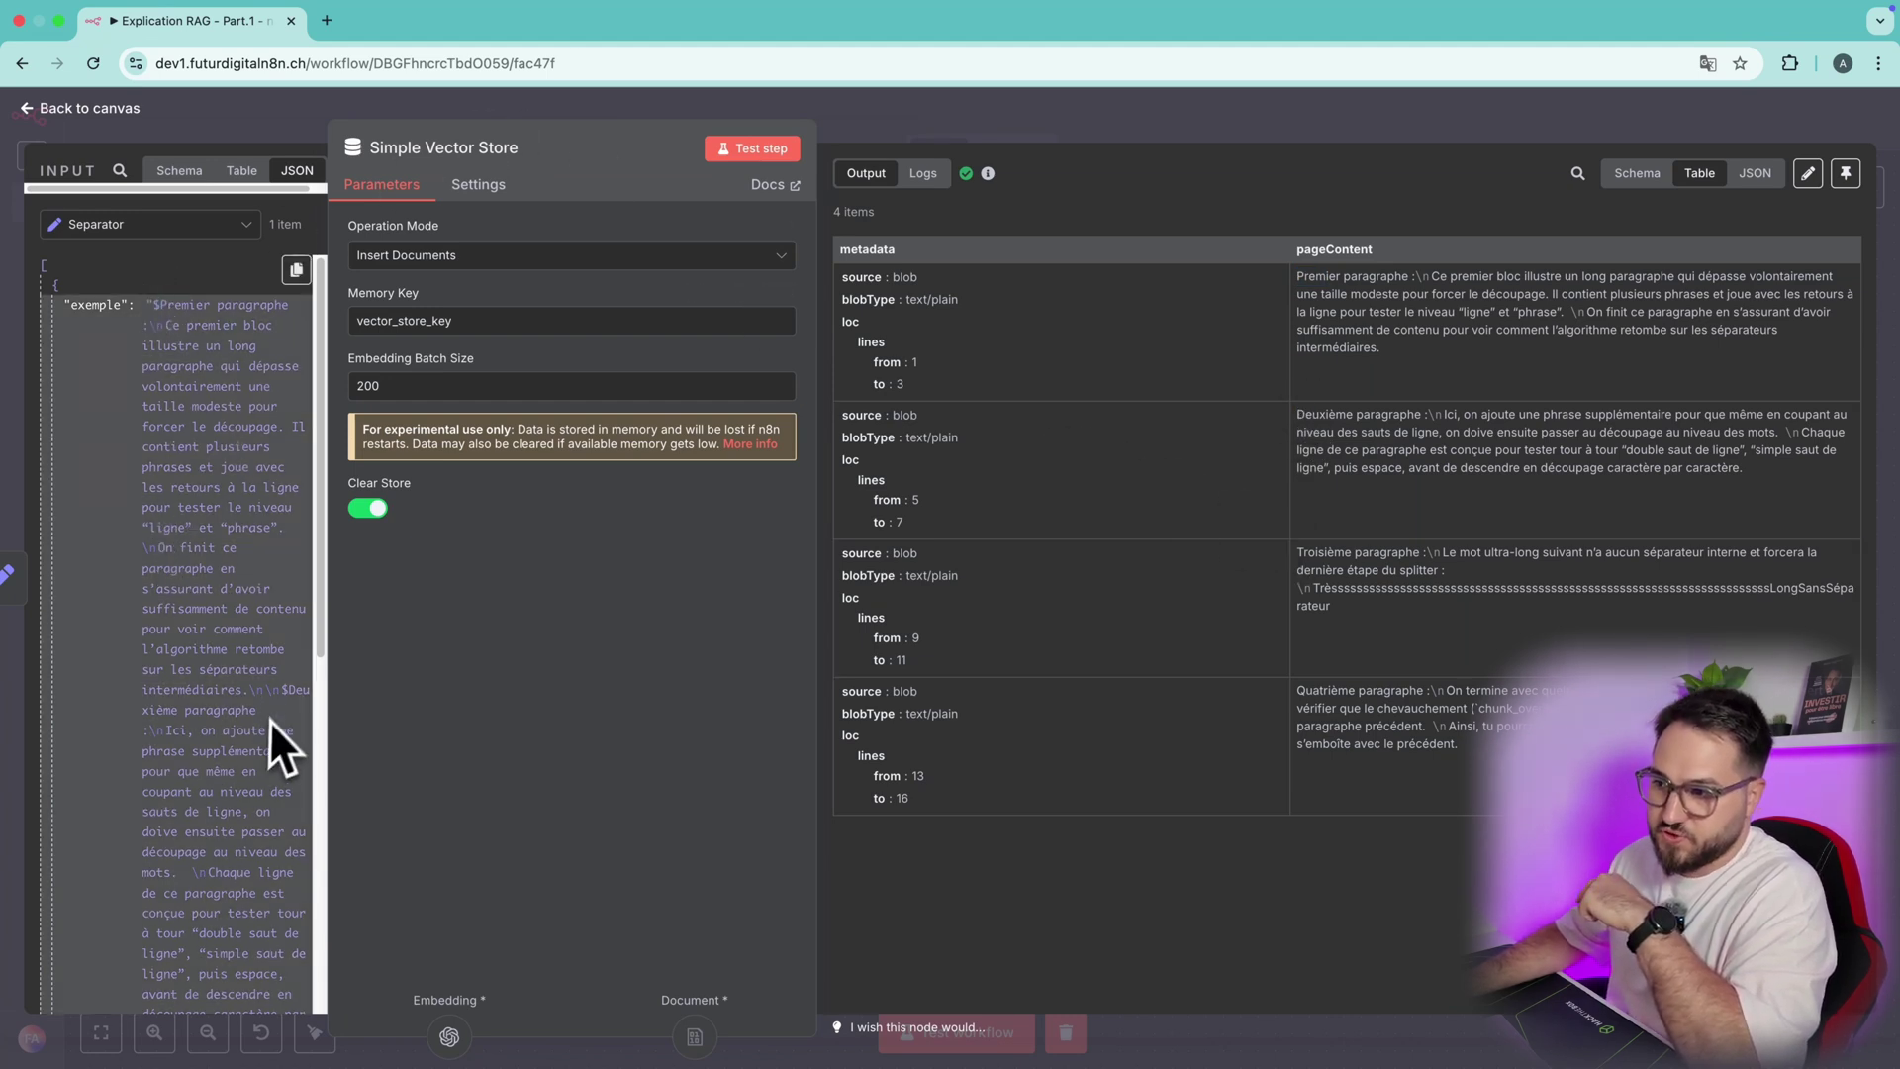
drag(279, 690, 1244, 139)
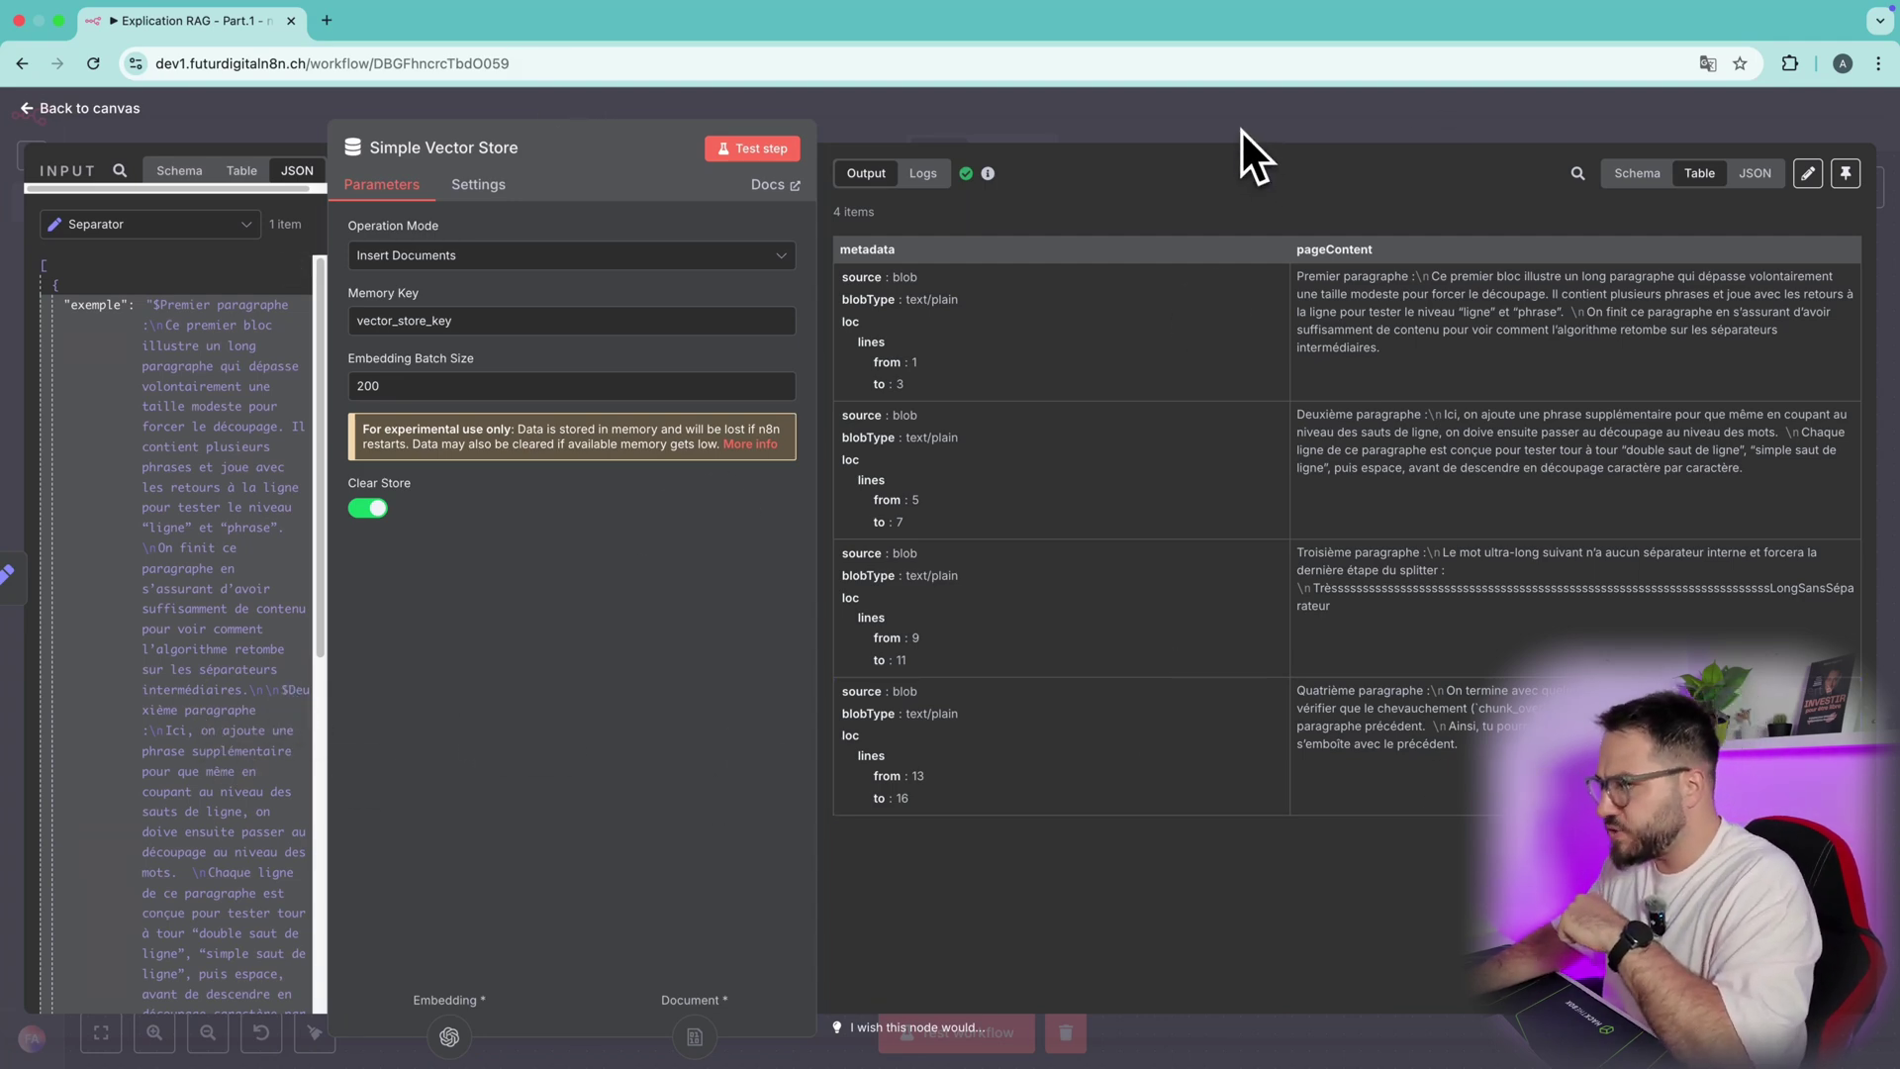
click(1244, 139)
- Reroute the manual trigger through Recursive to Simple Vector Store, and replace the Default Data Loader's splitter with the Recursive Character Text Splitter
click(928, 664)
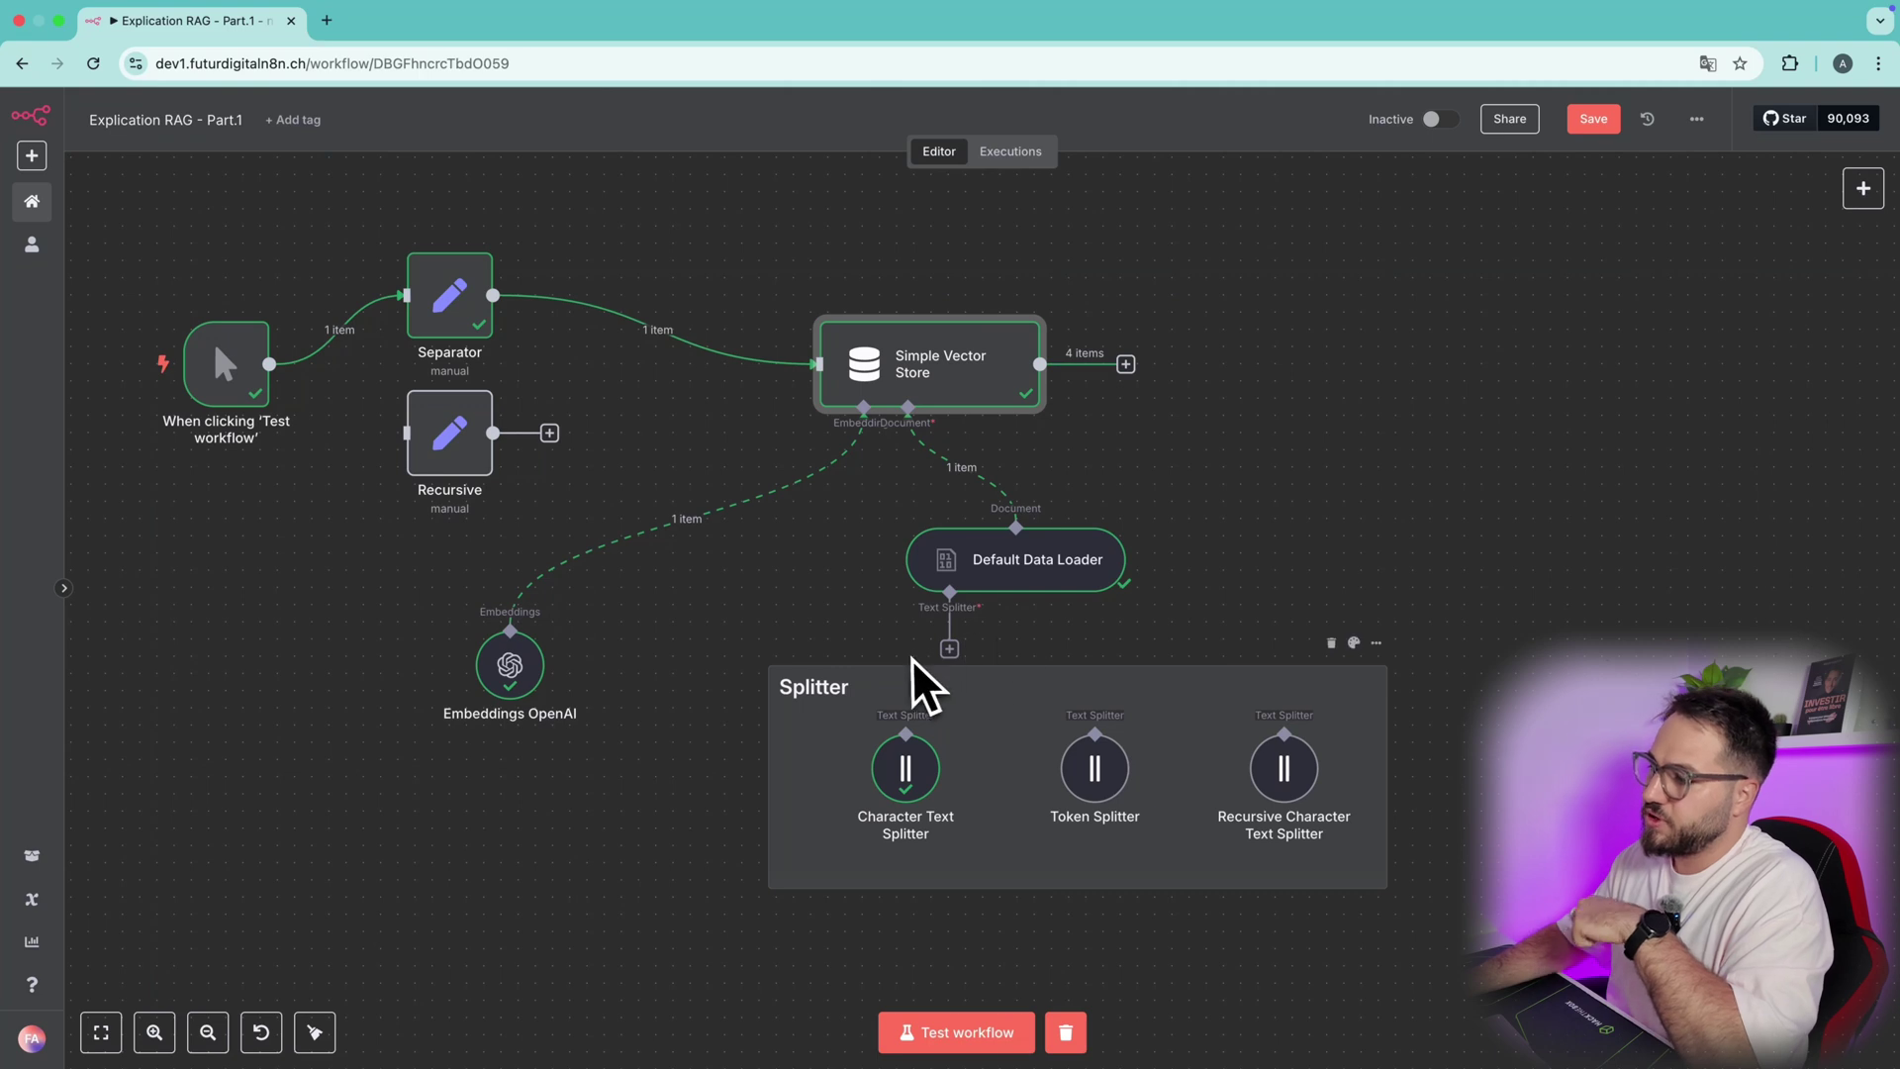
drag(950, 649, 1287, 734)
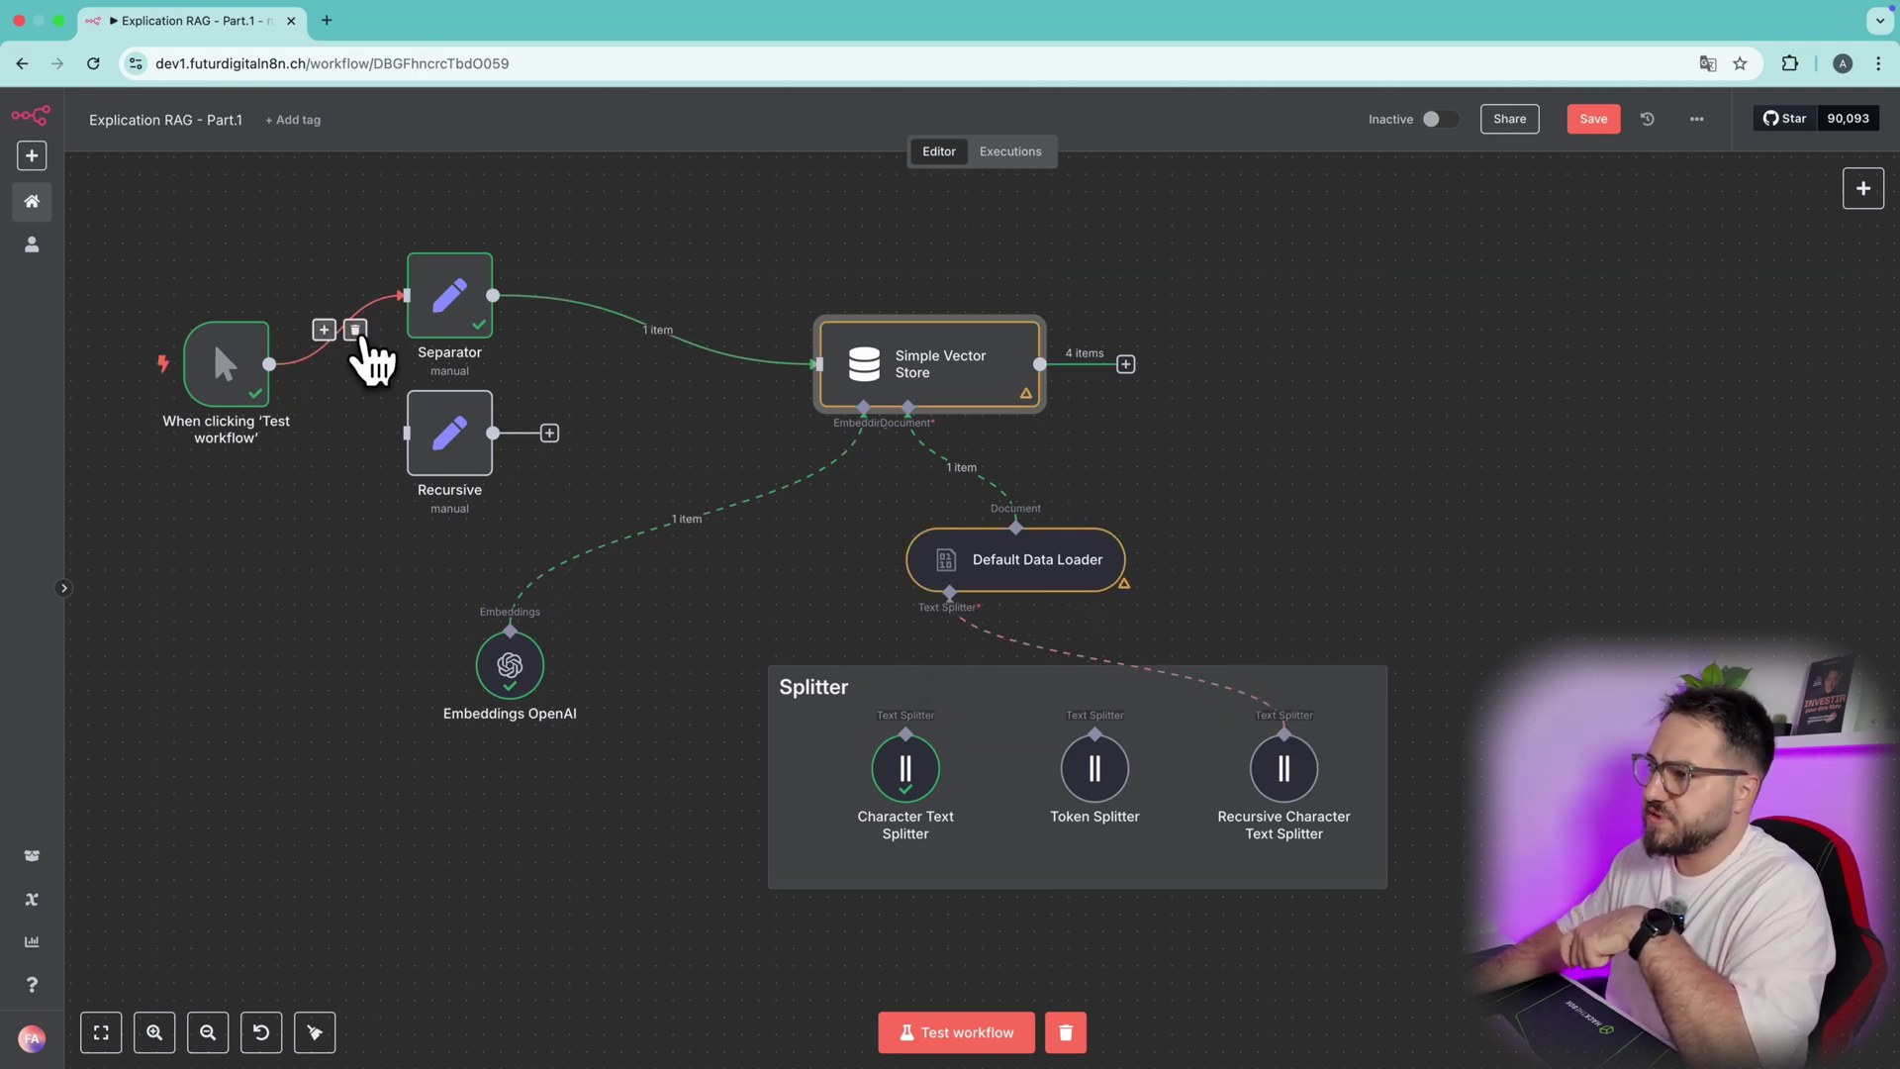
click(356, 330)
click(673, 329)
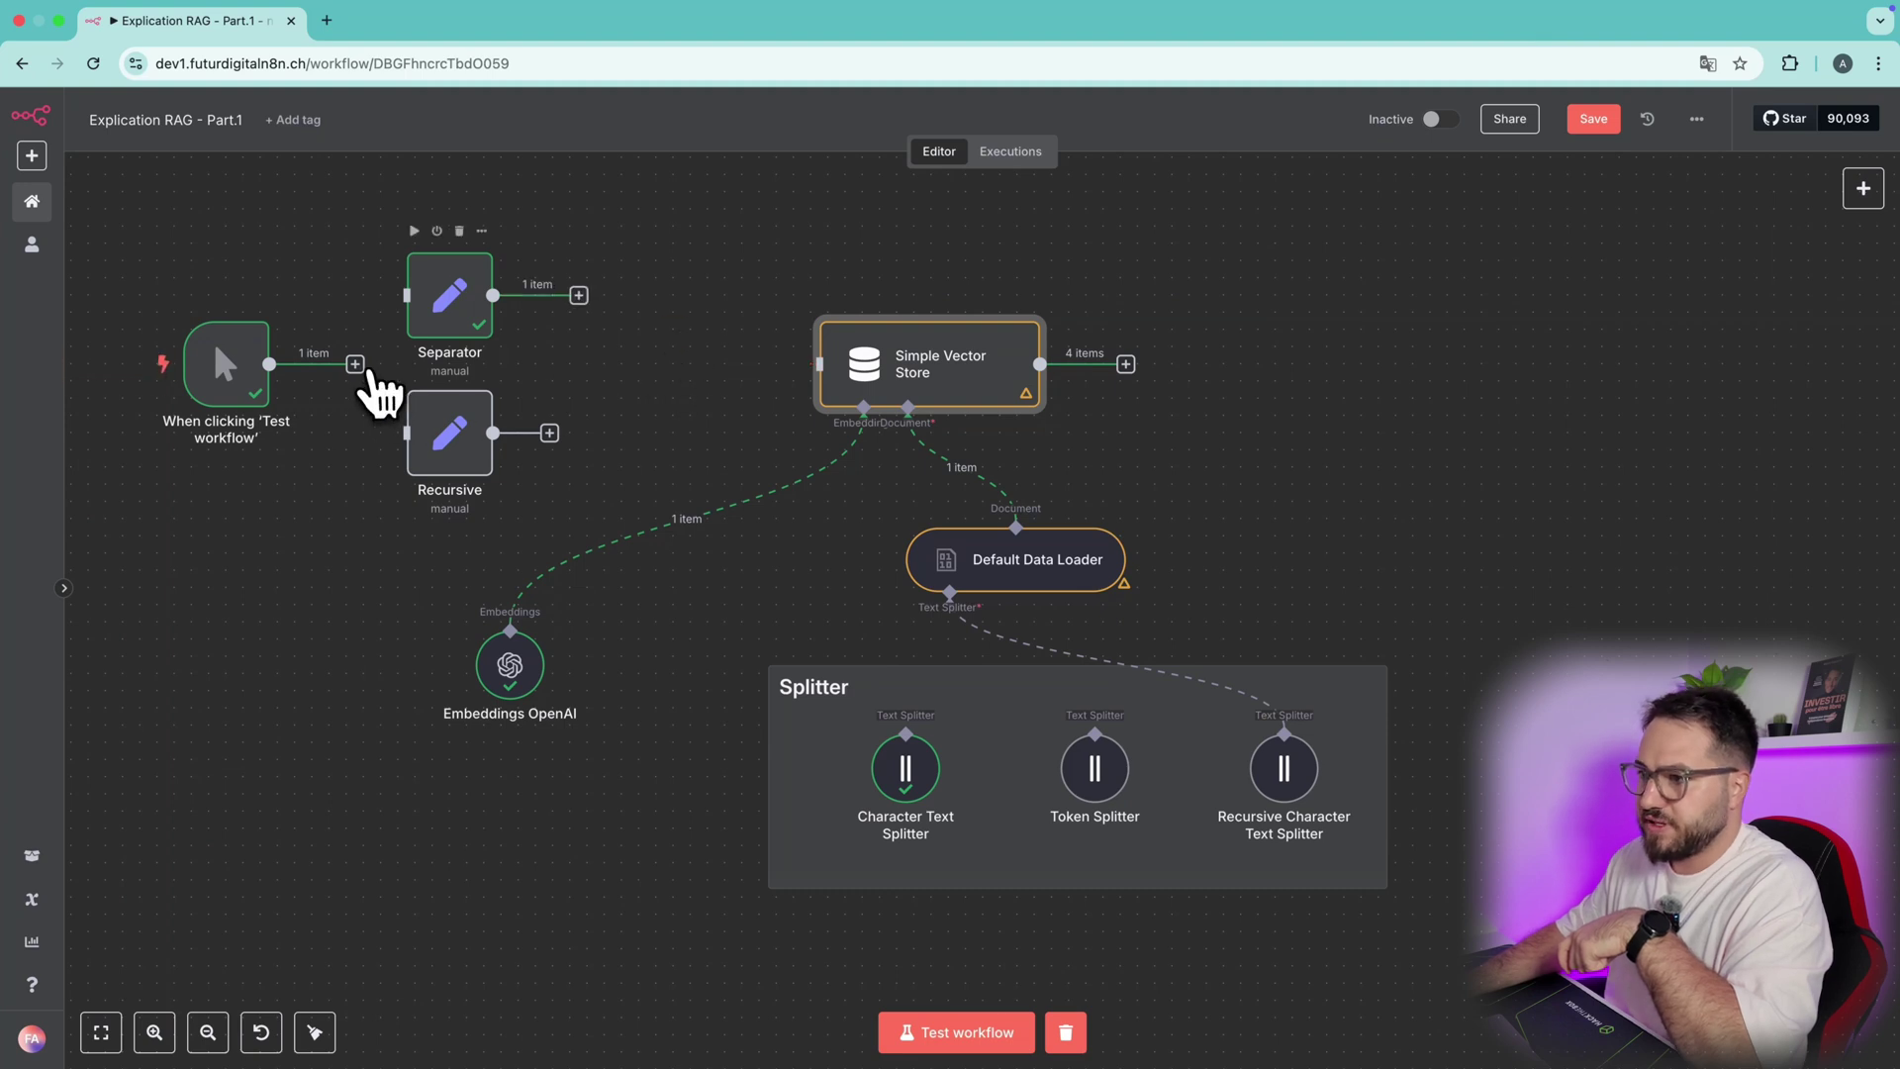
drag(359, 366, 397, 432)
drag(549, 435, 819, 364)
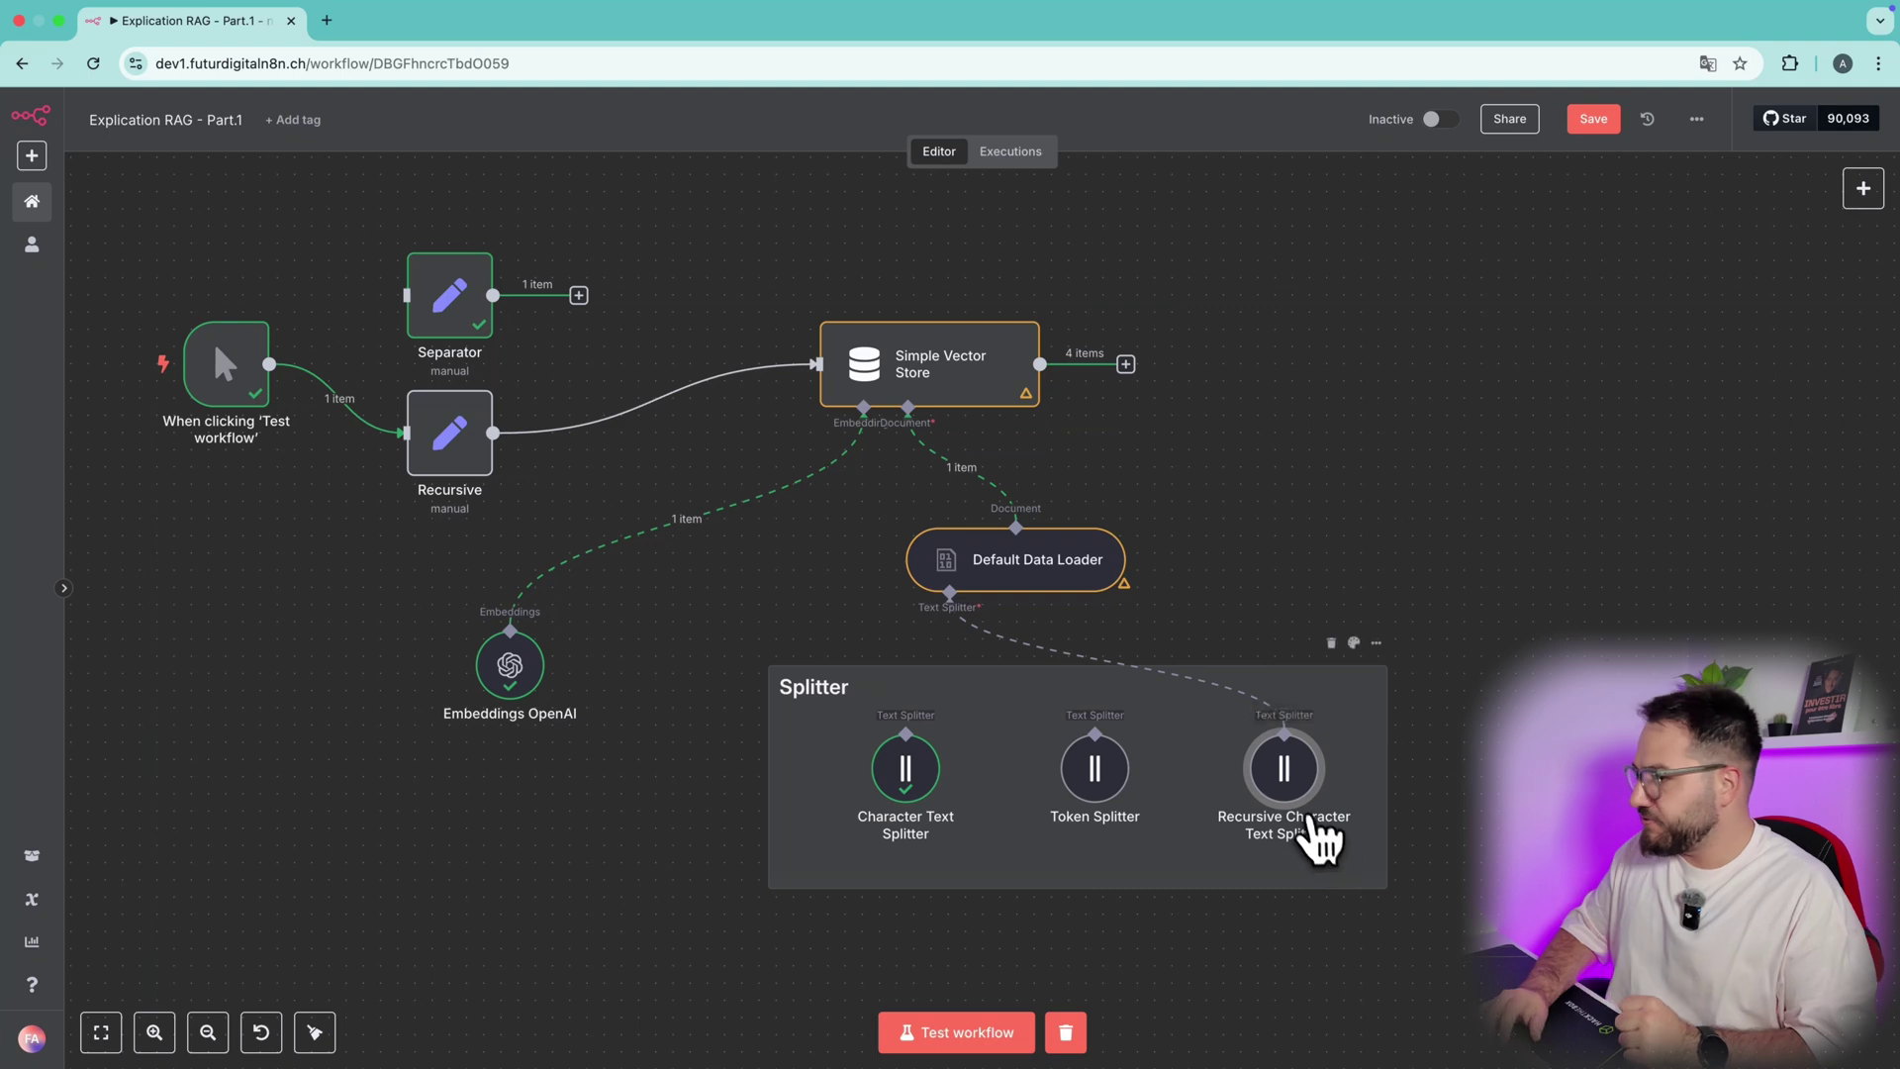
- Set the Recursive Character Text Splitter's Chunk Overlap to 30 and remove its Split Code option
double_click(1286, 769)
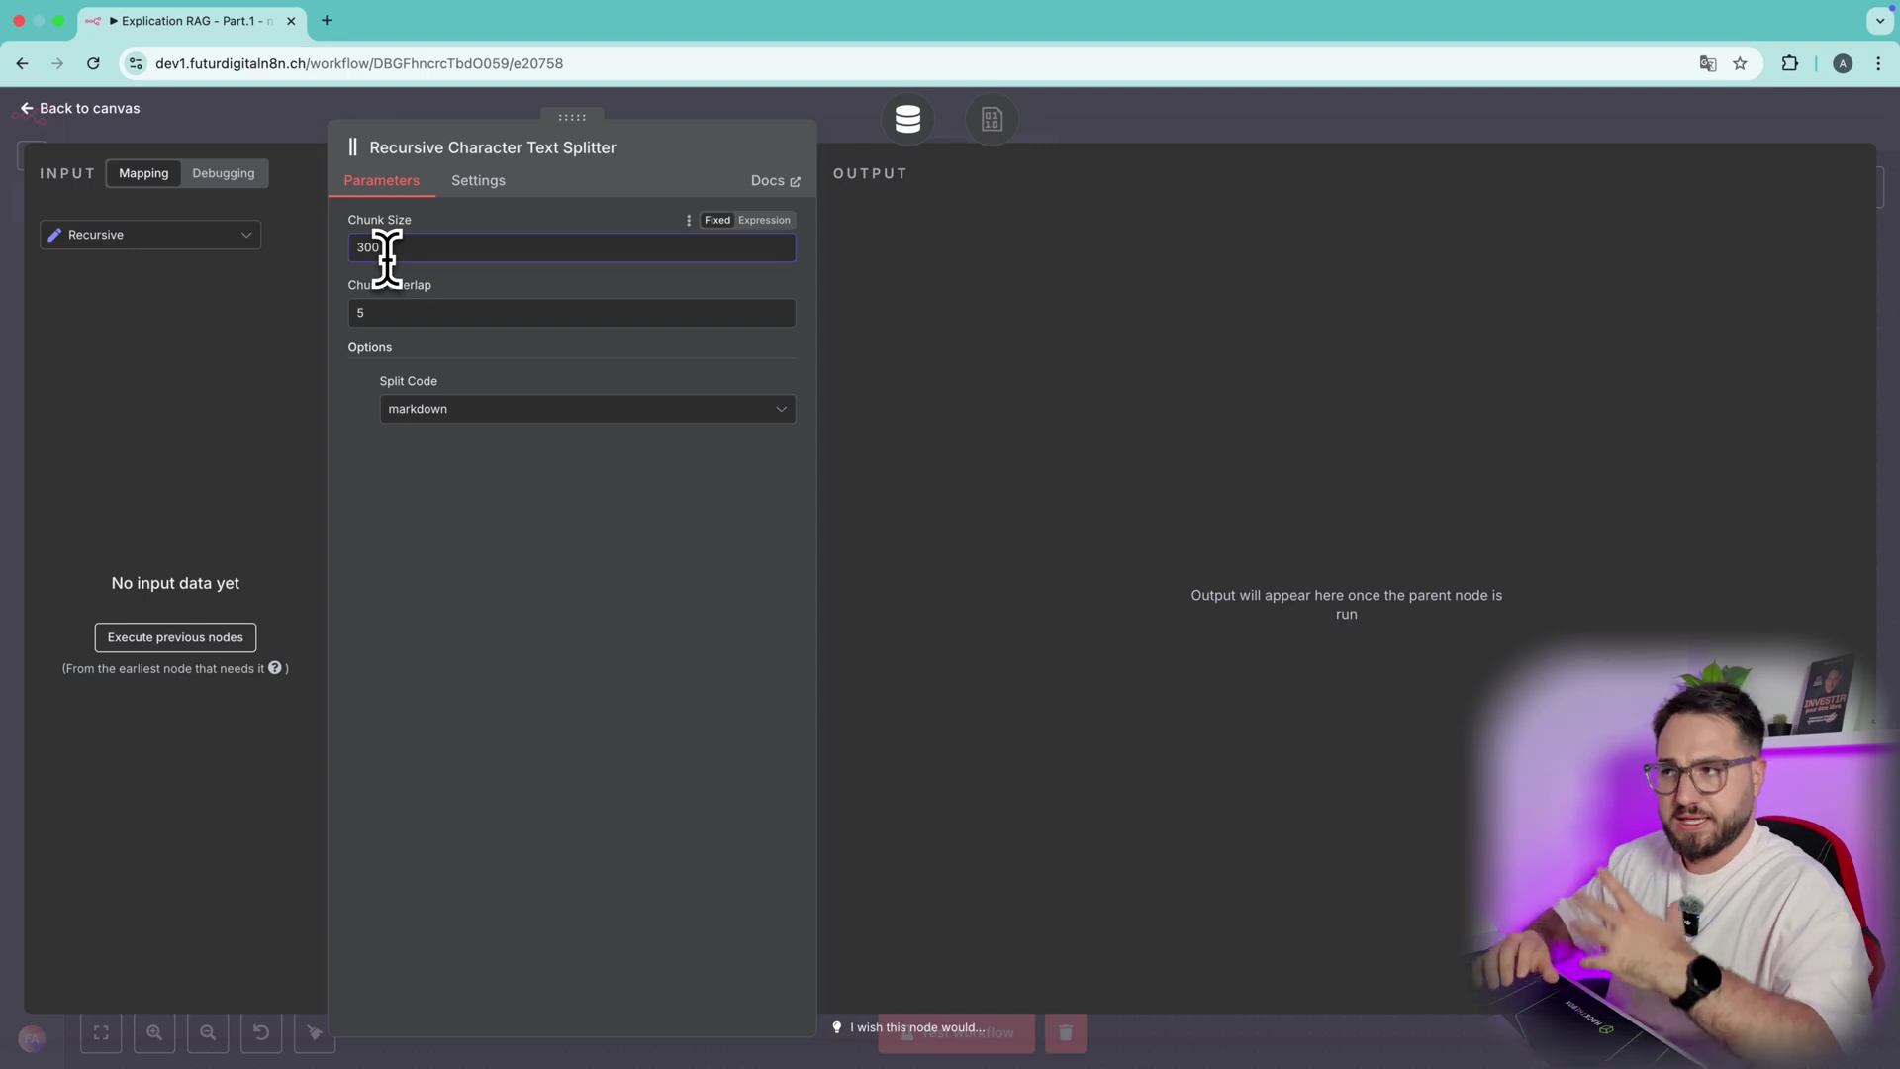
click(383, 313)
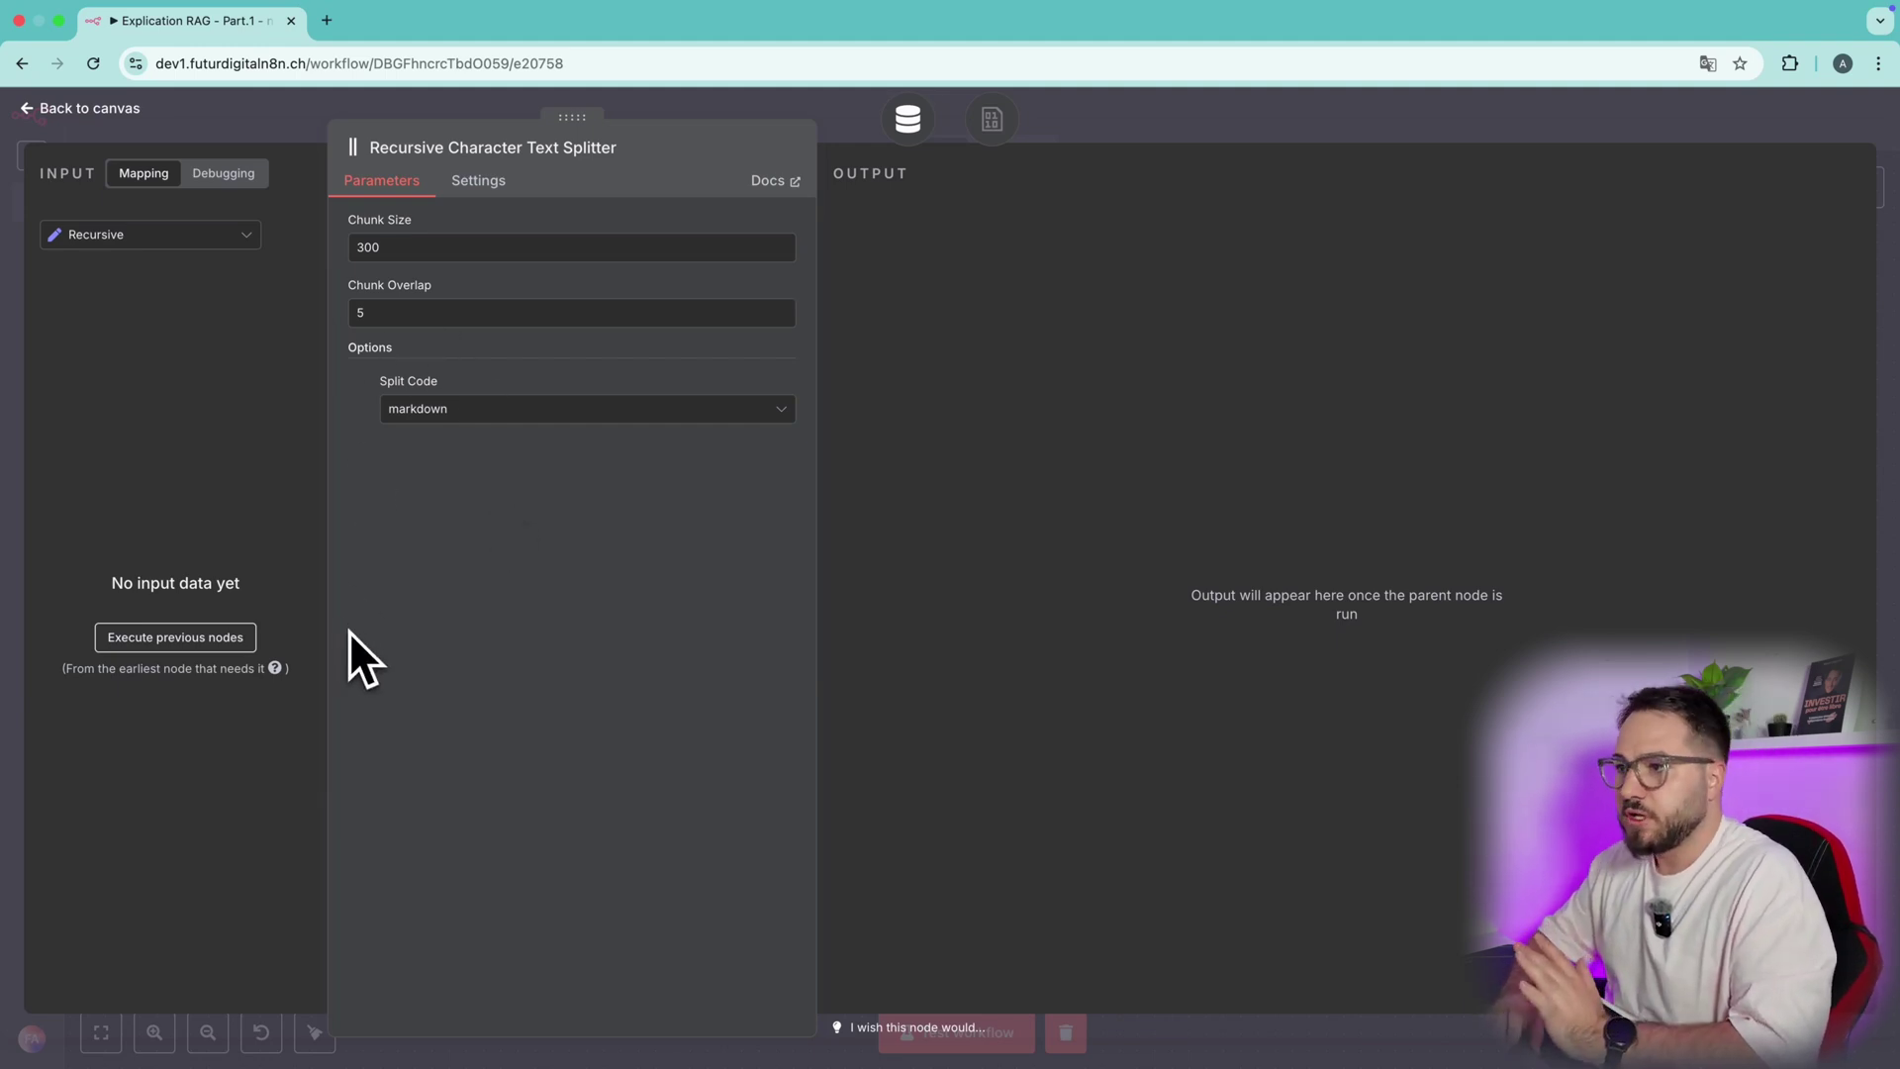
click(370, 381)
double_click(401, 313)
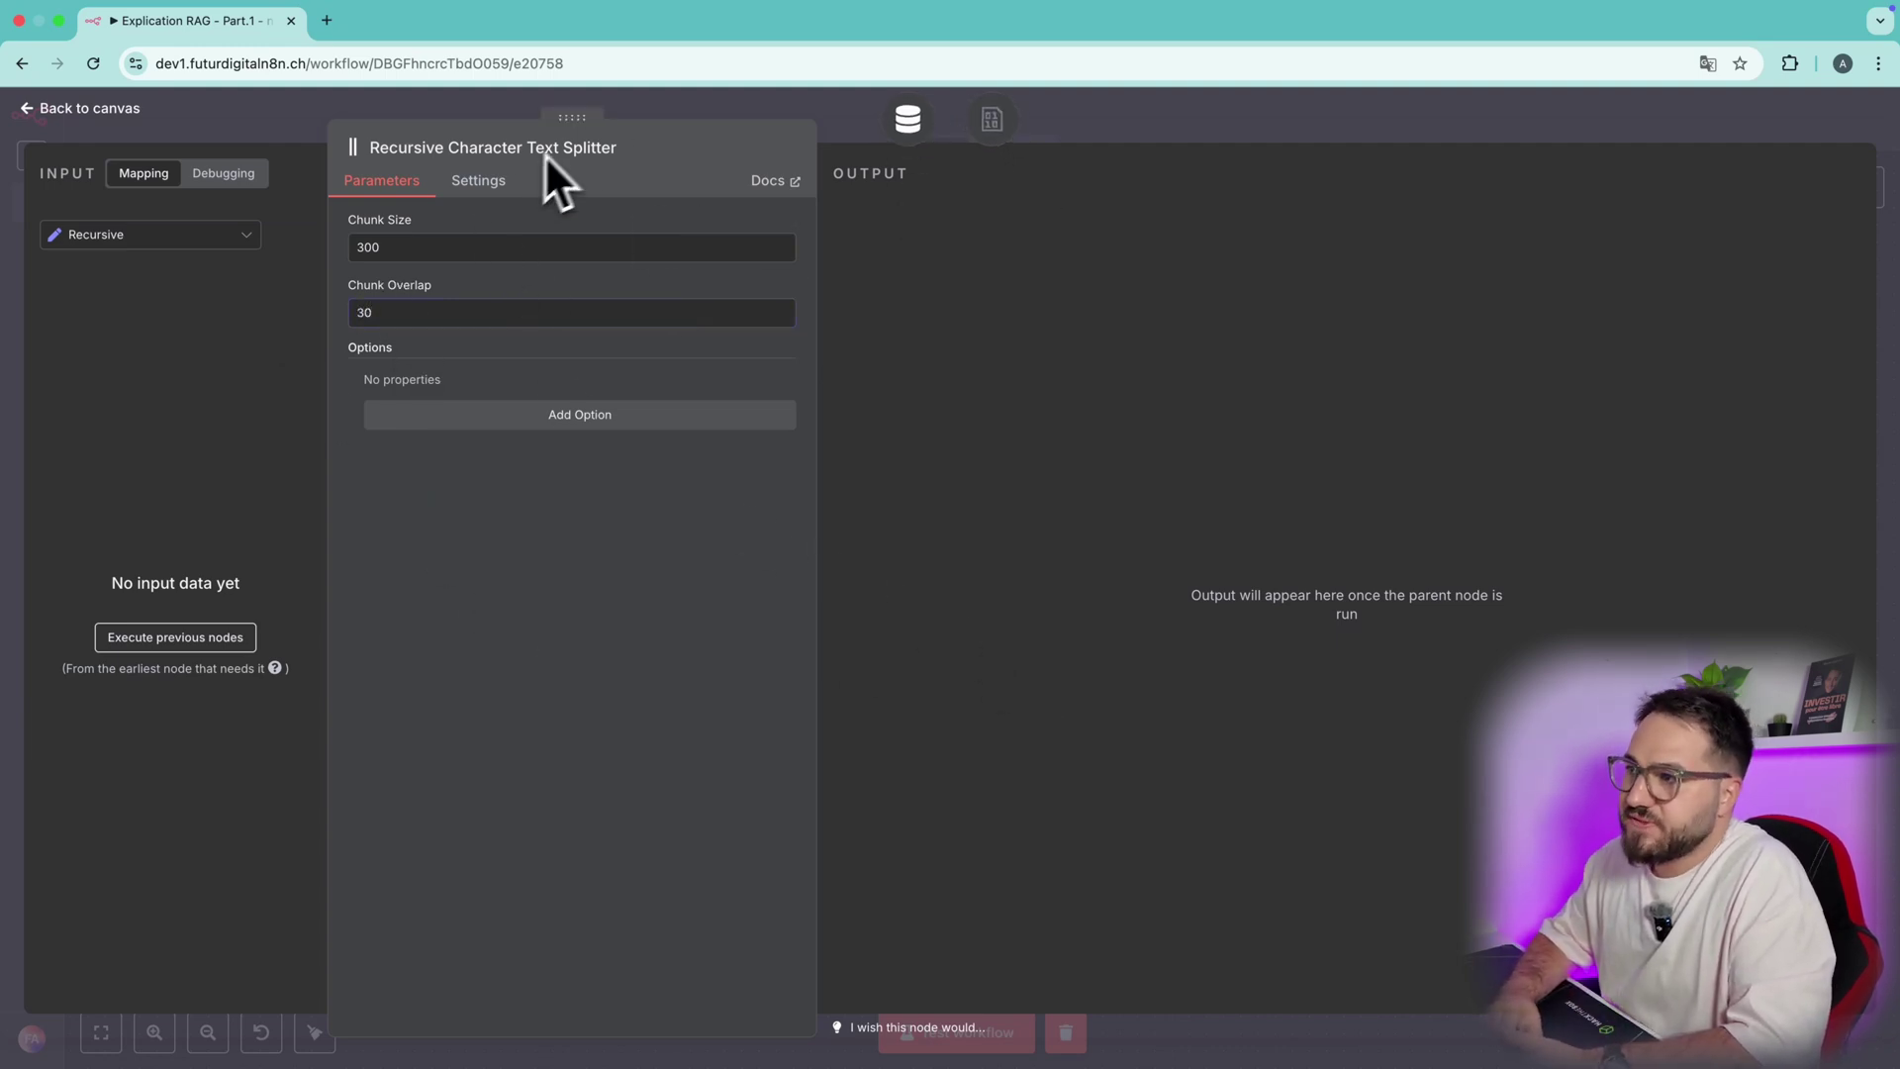
drag(569, 119, 679, 161)
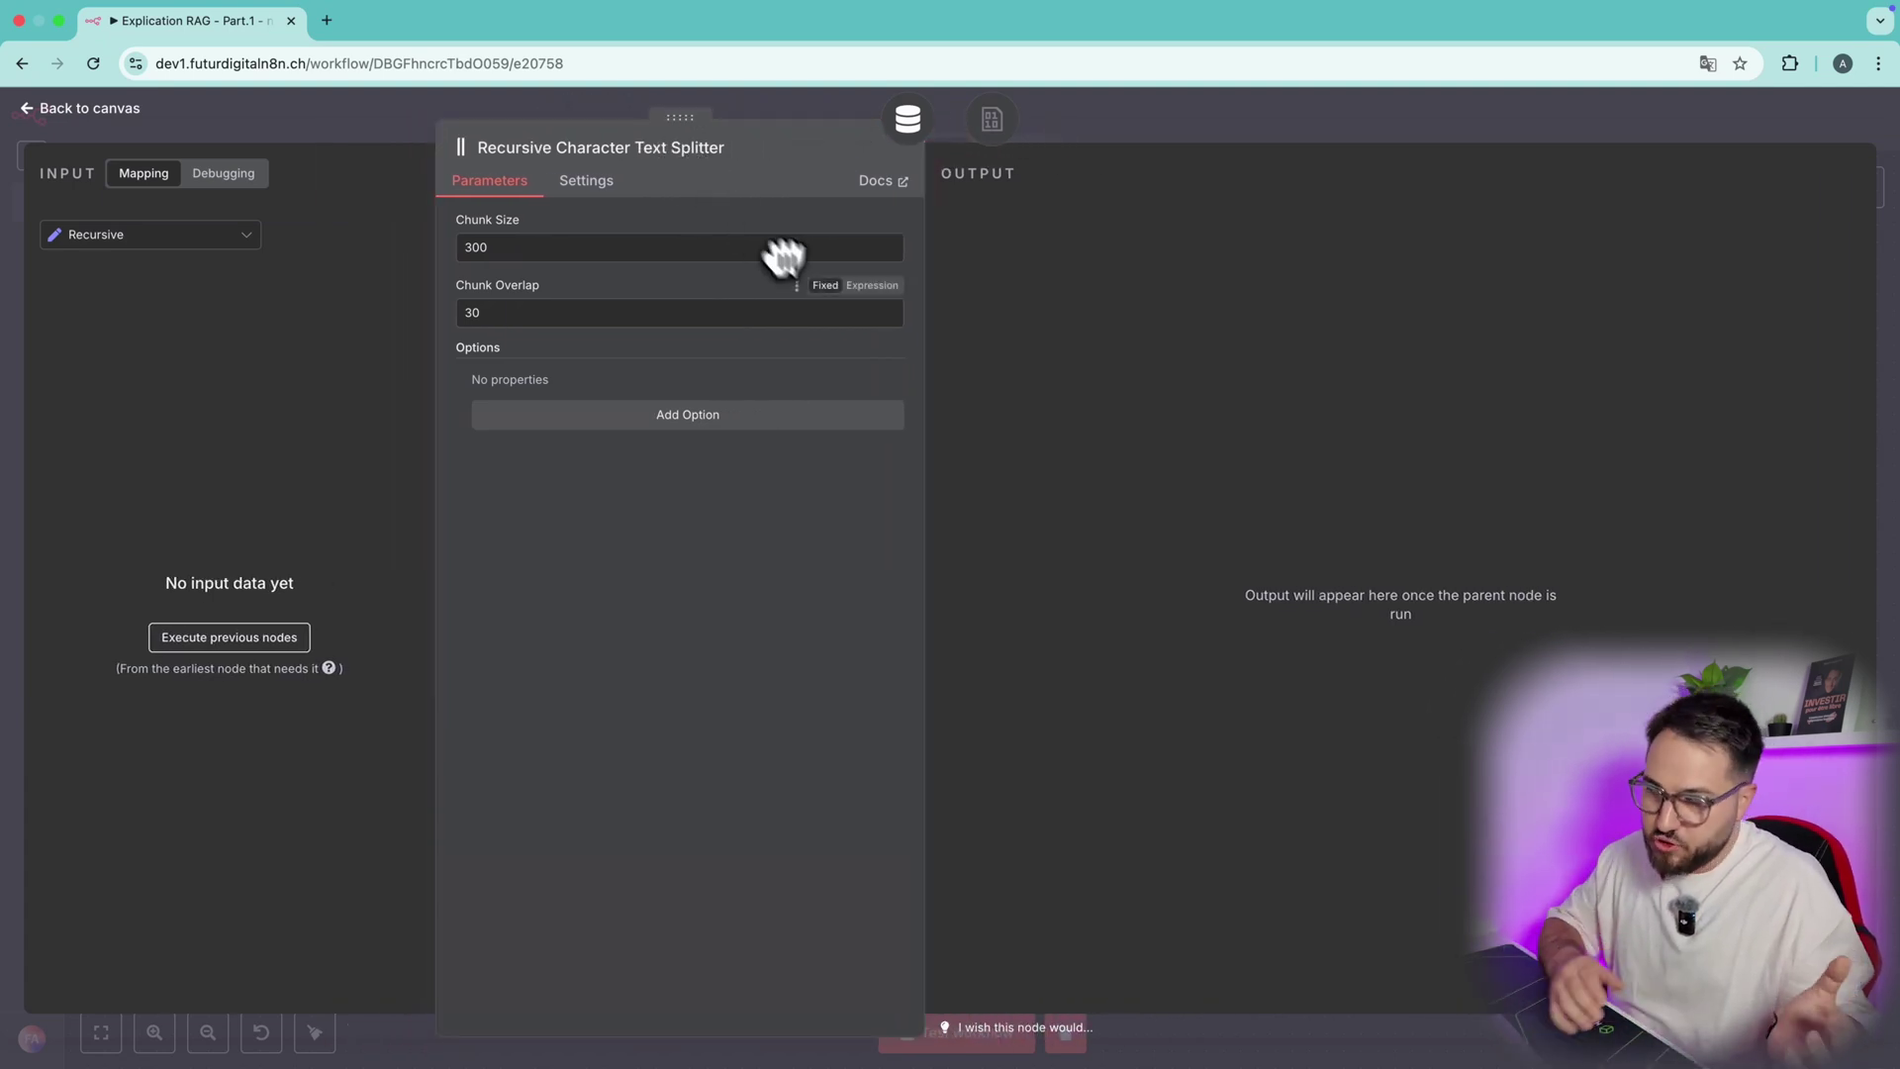
click(1132, 112)
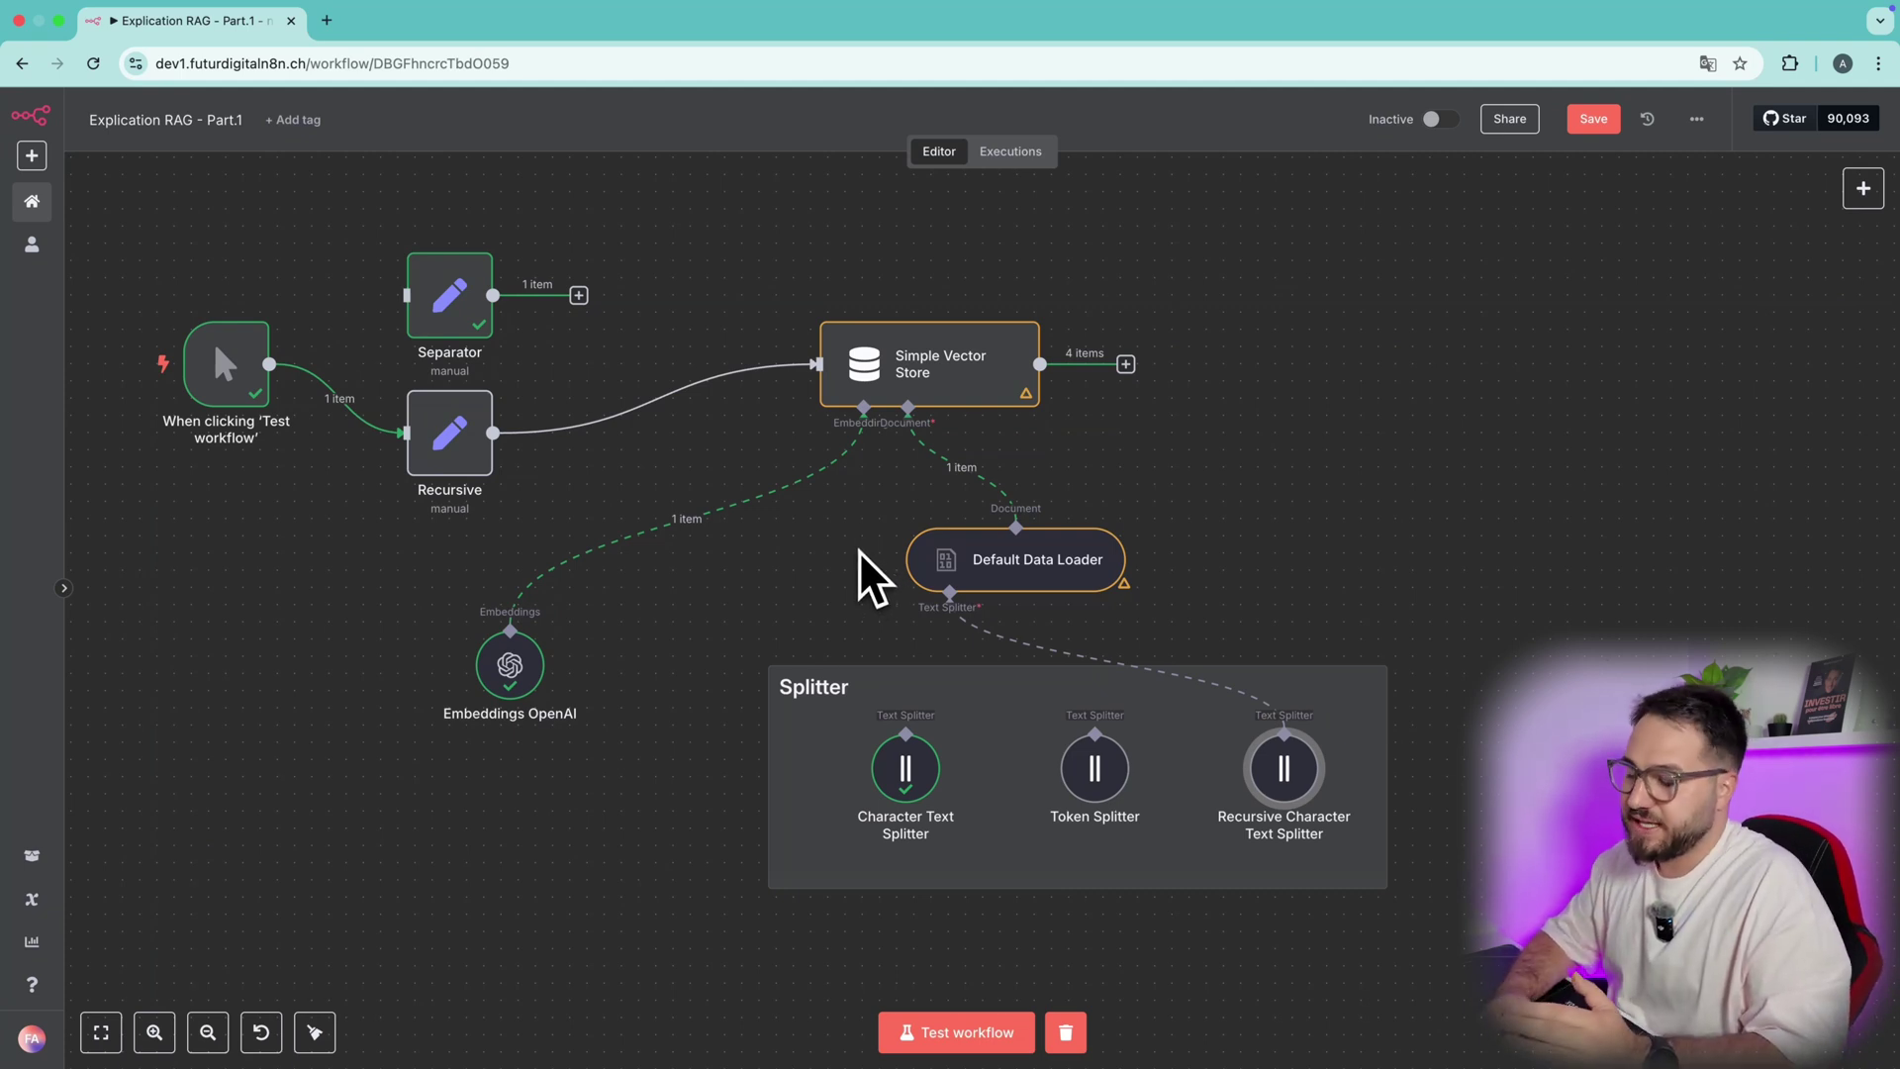
- Review the Recursive Character Text Splitter's settings and the full sample text in the Recursive node's exemple field
mouse_move(1065, 520)
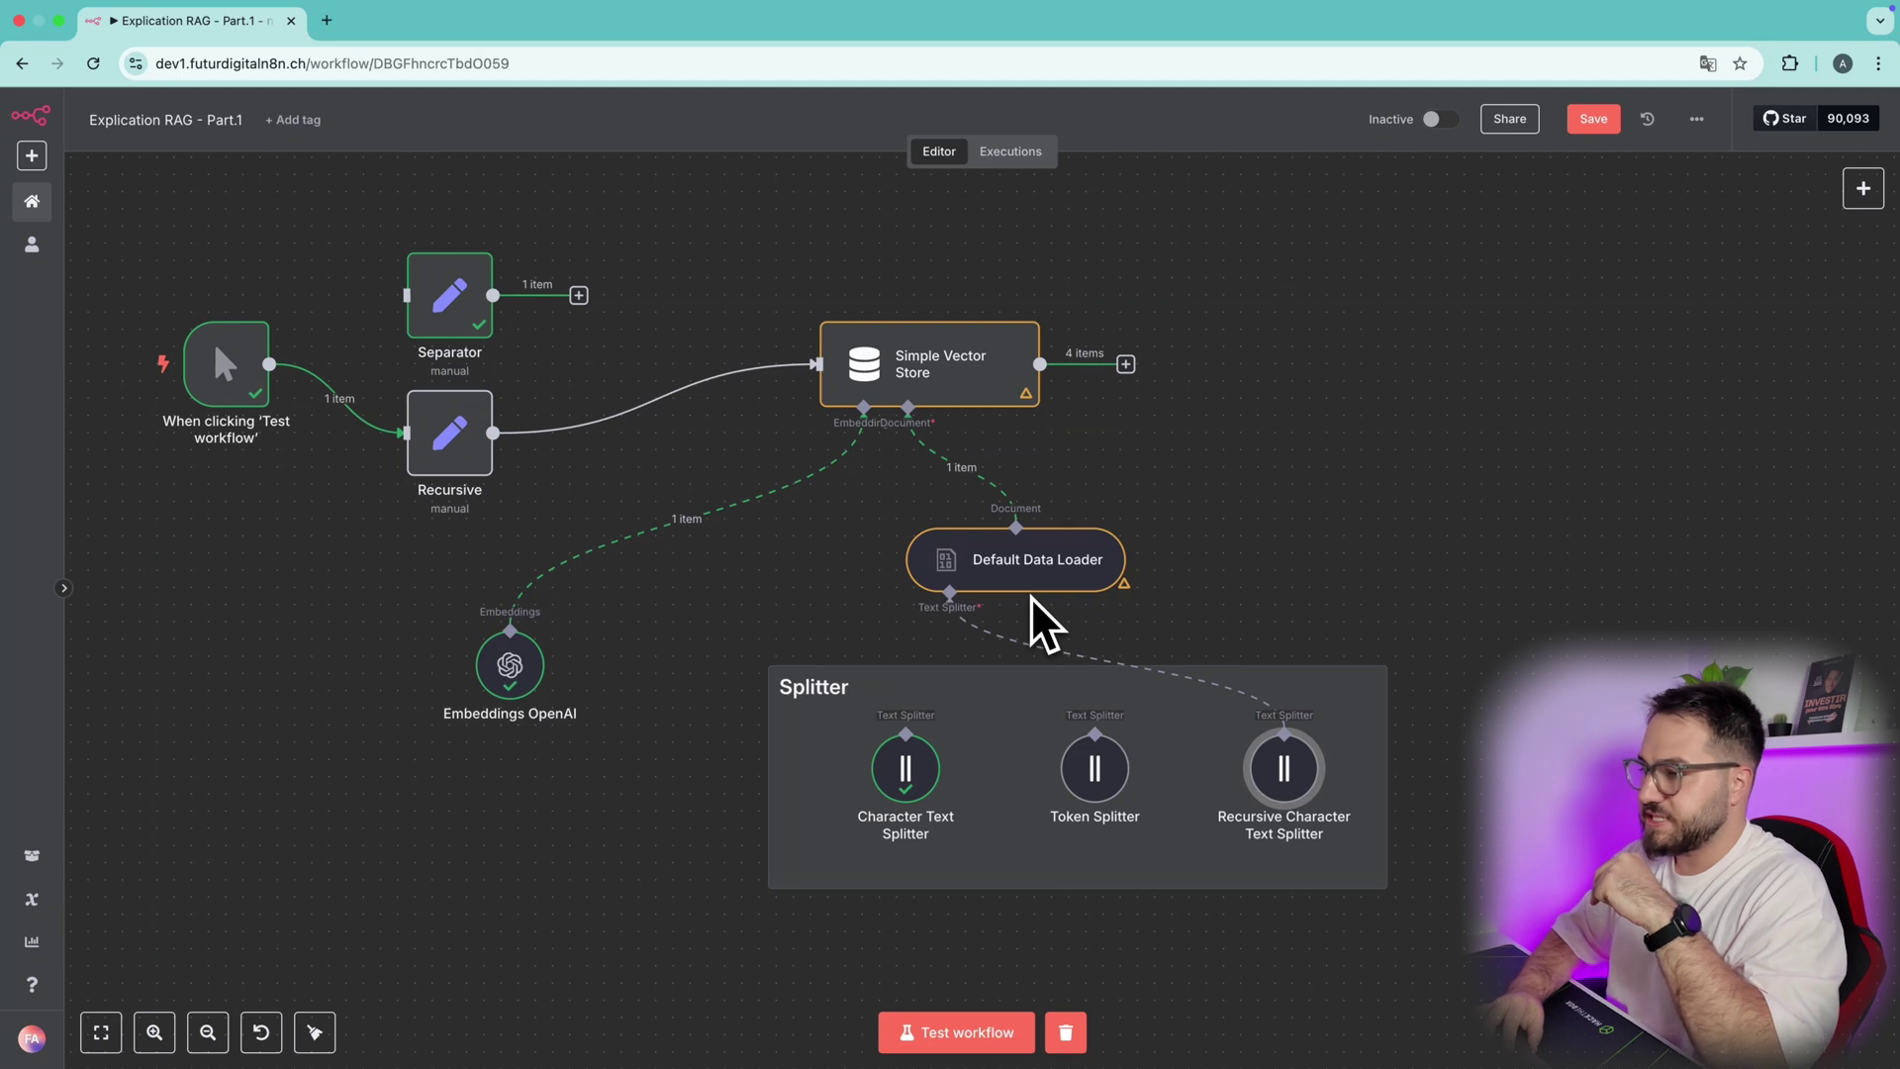
mouse_move(1054, 594)
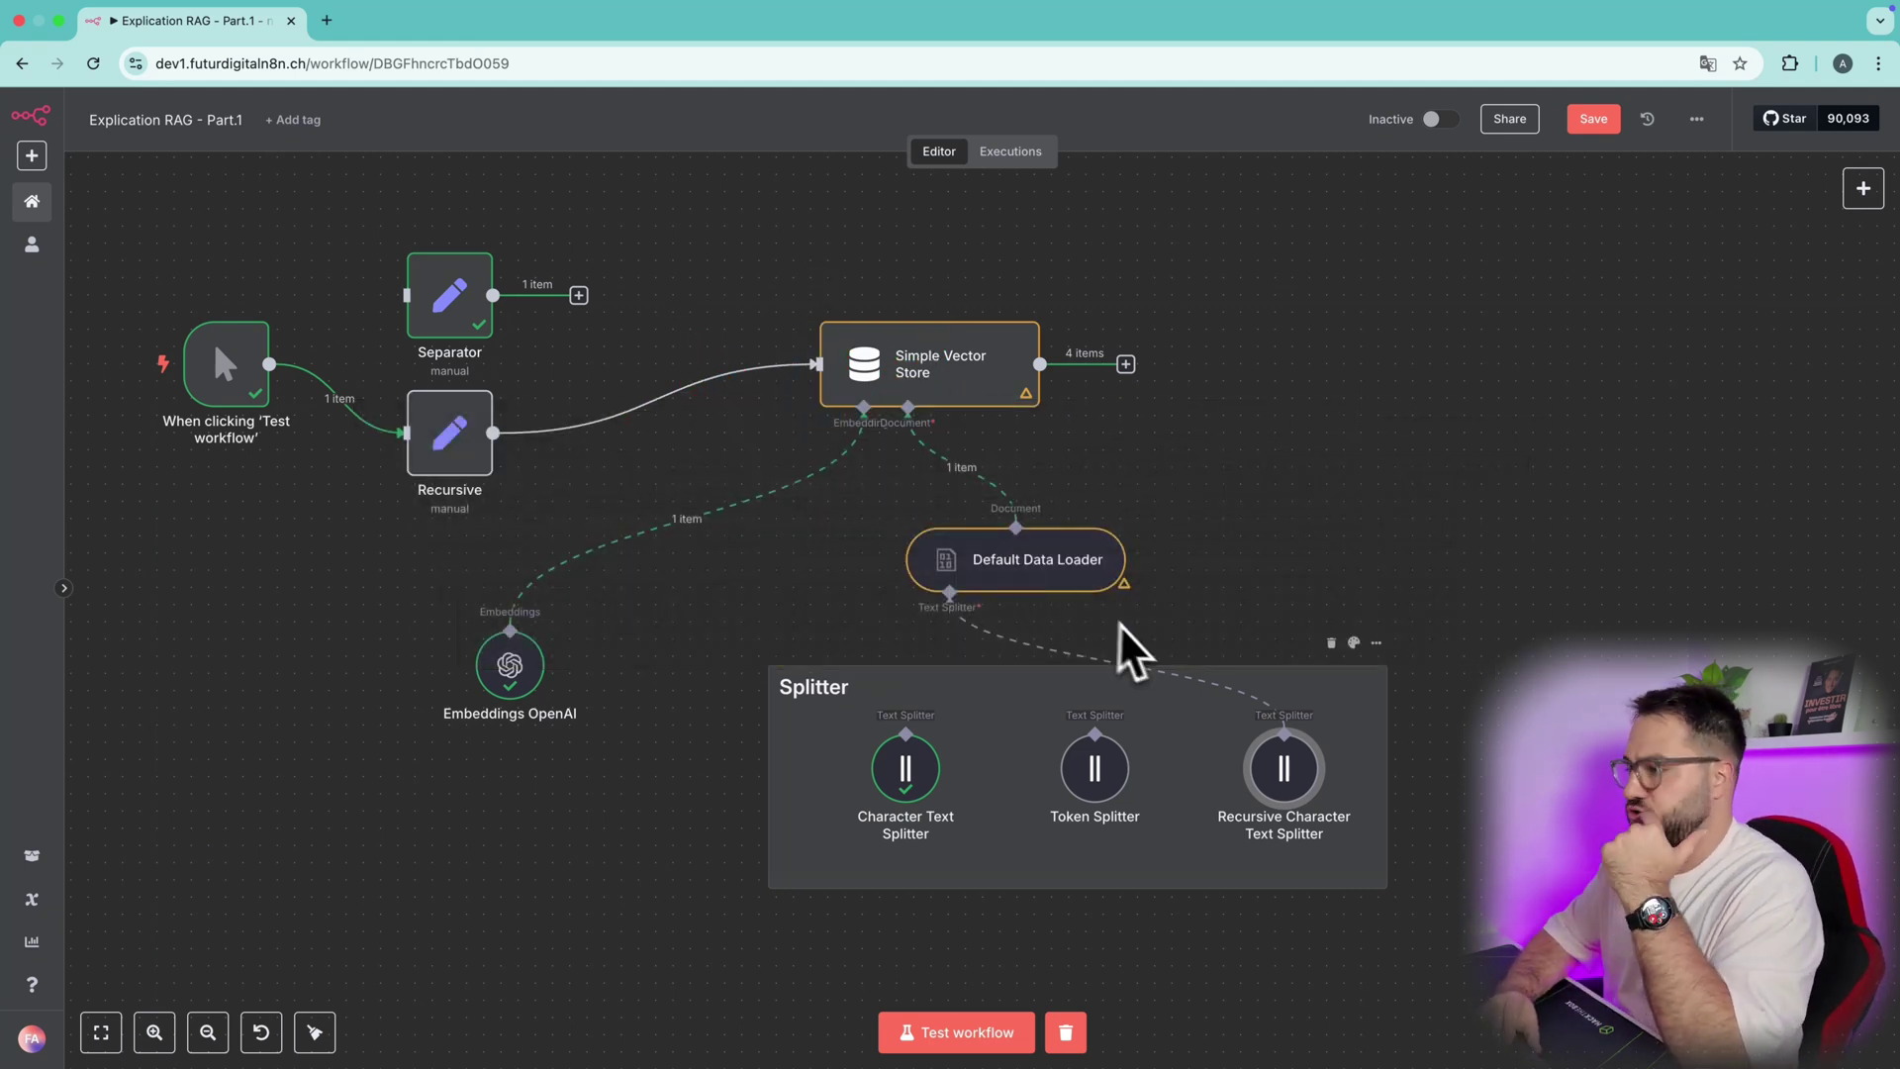
double_click(1284, 770)
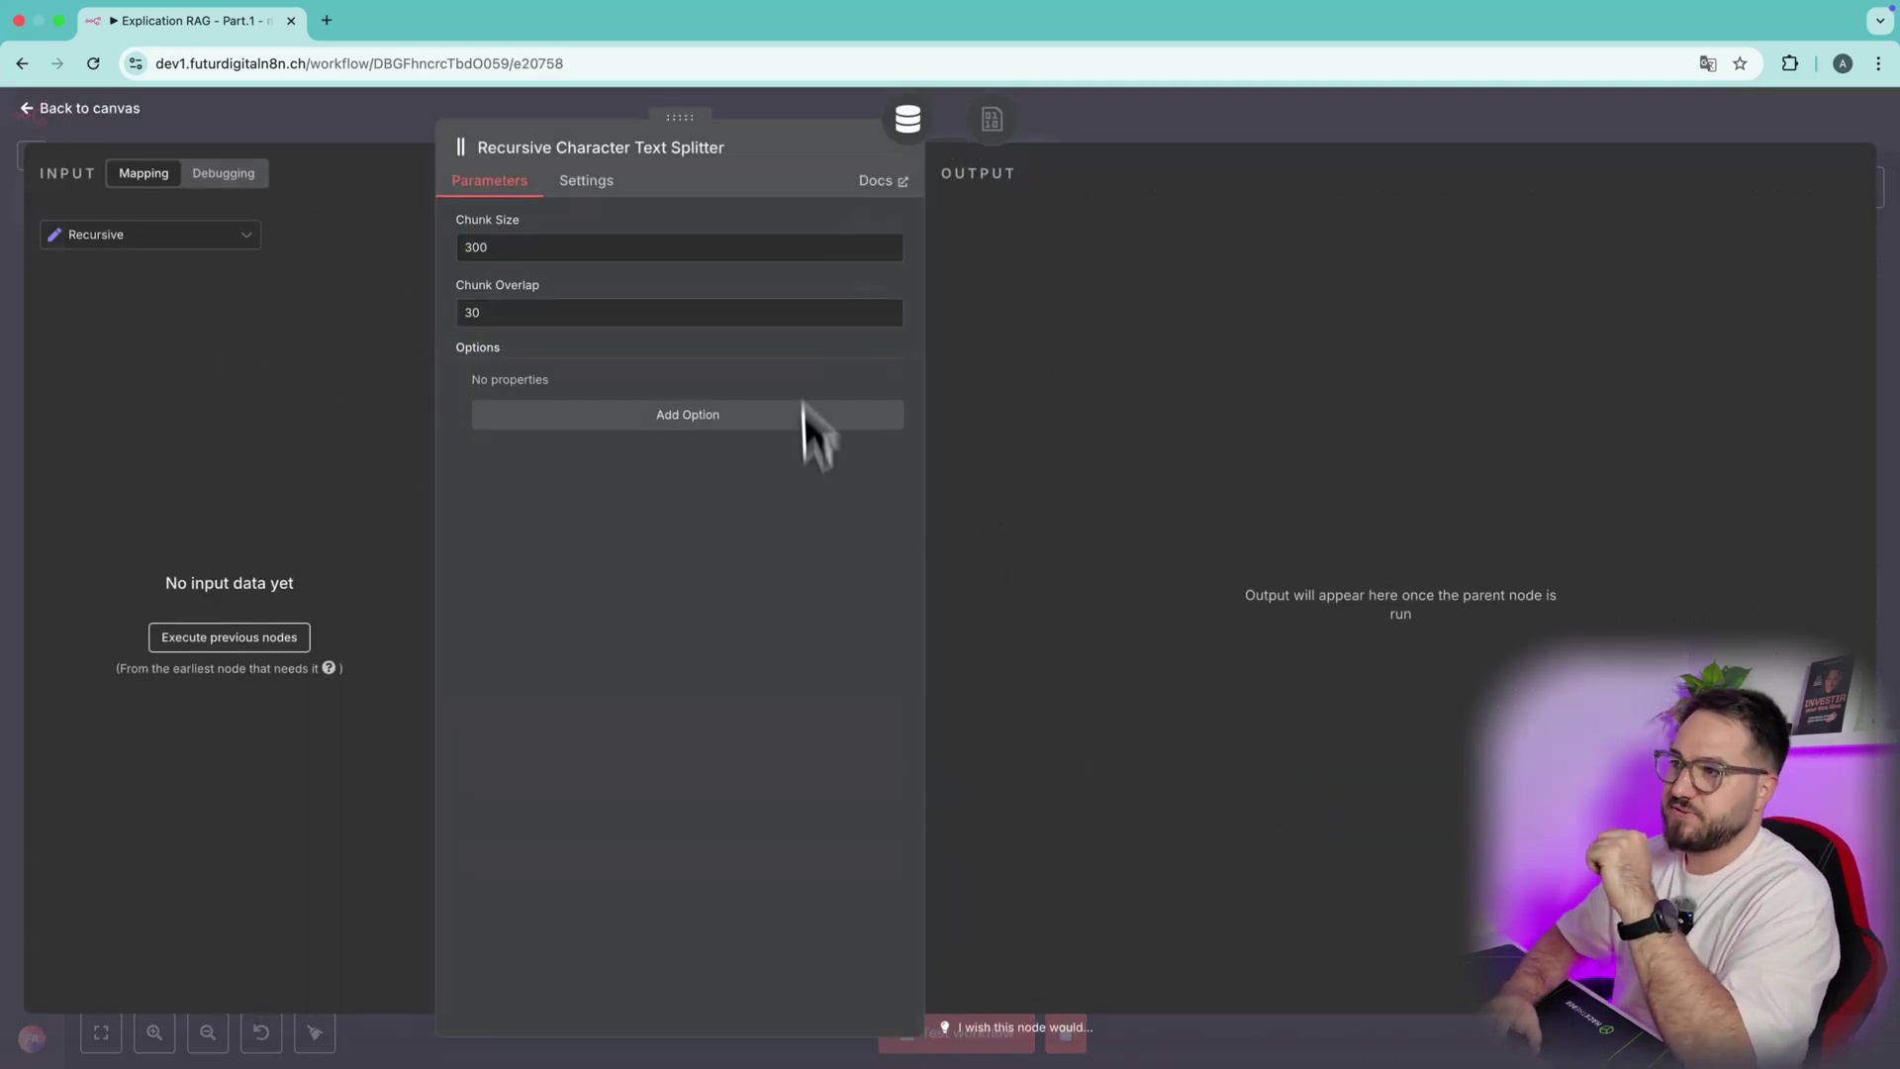
click(1150, 117)
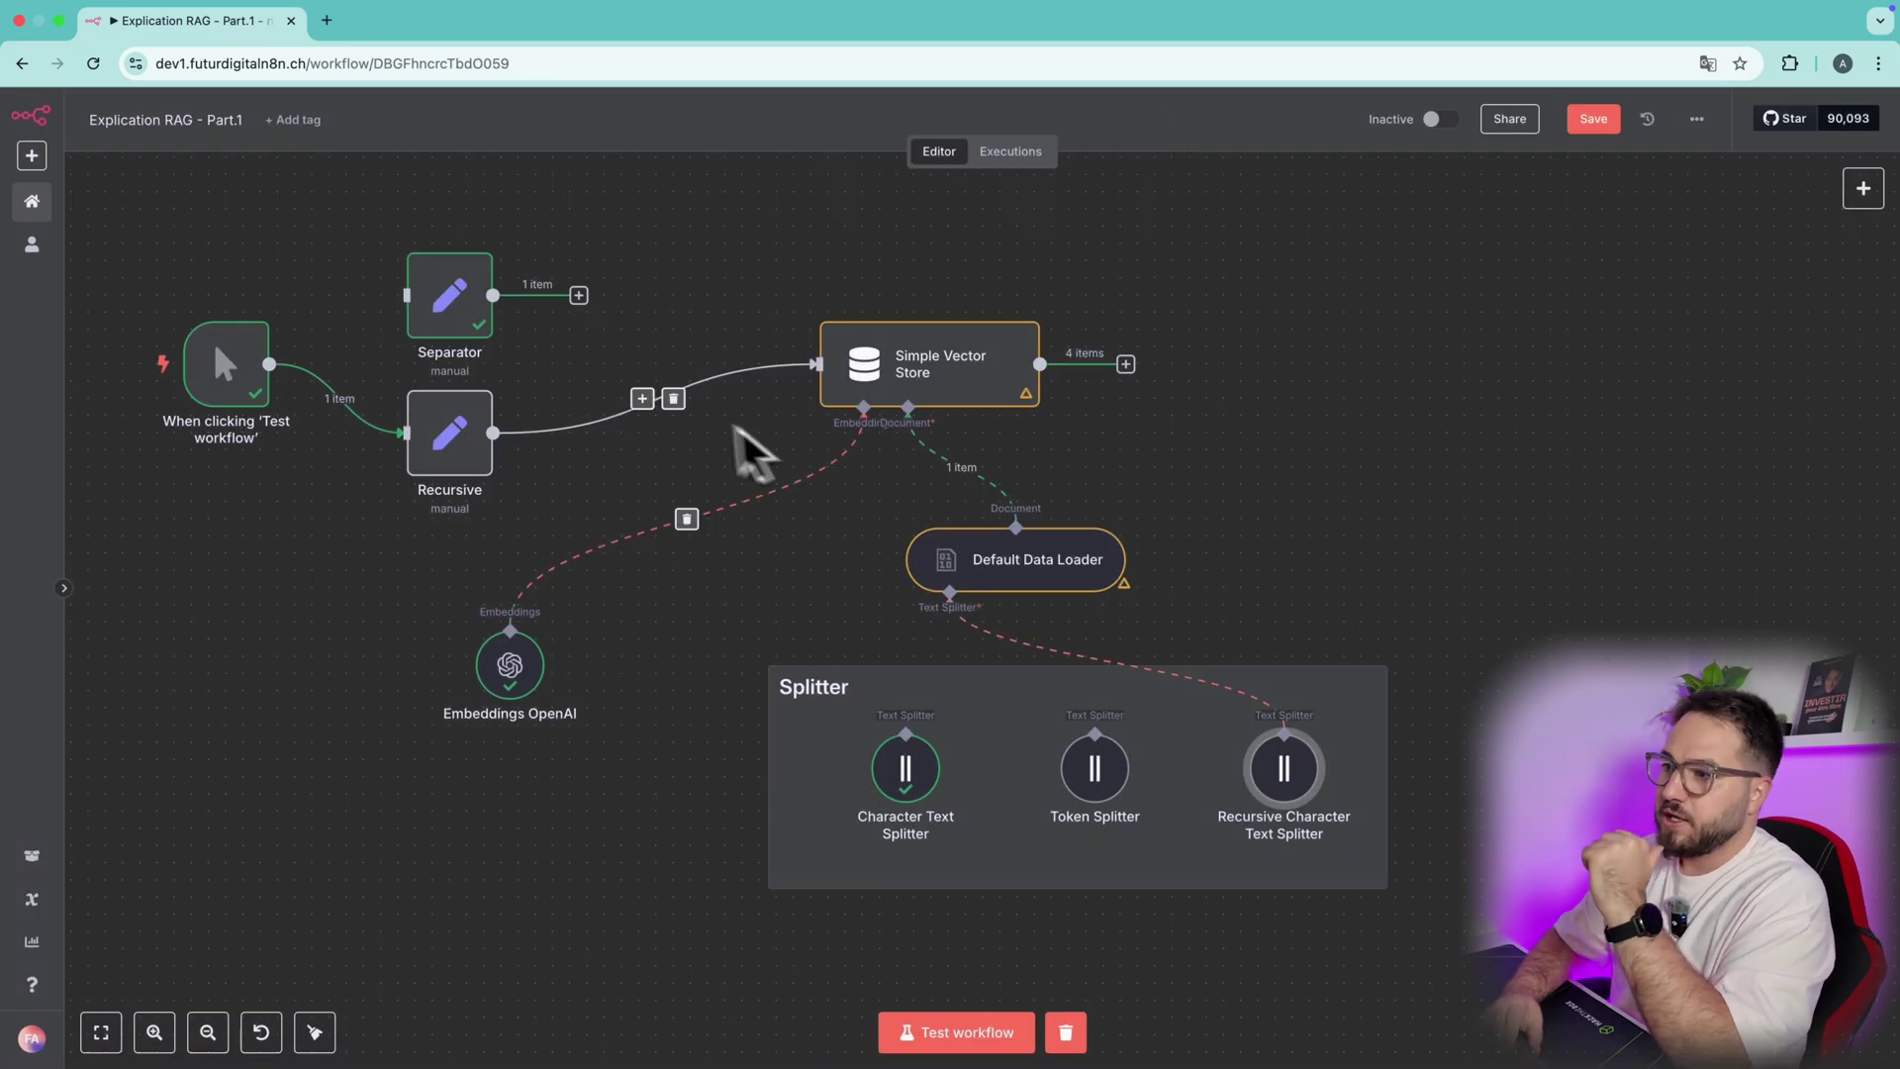
double_click(444, 461)
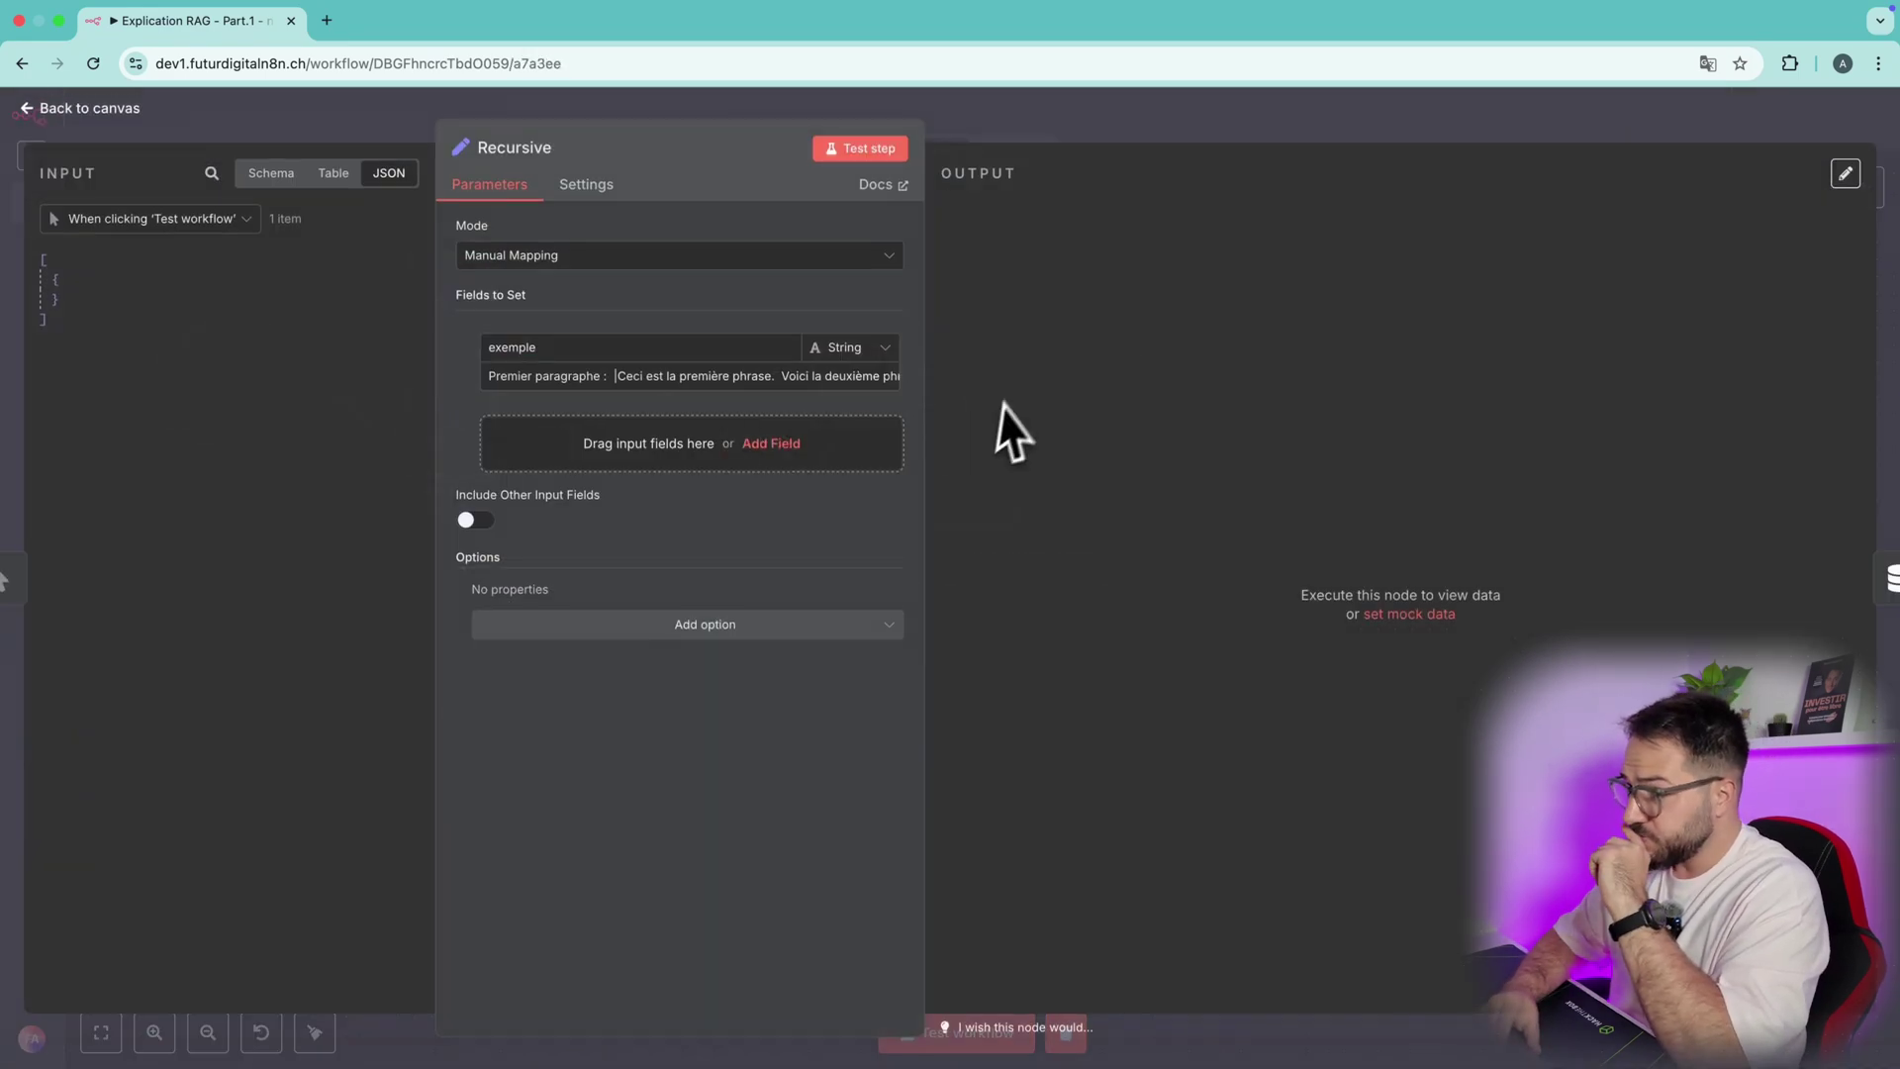
click(890, 384)
drag(445, 467, 230, 447)
click(269, 546)
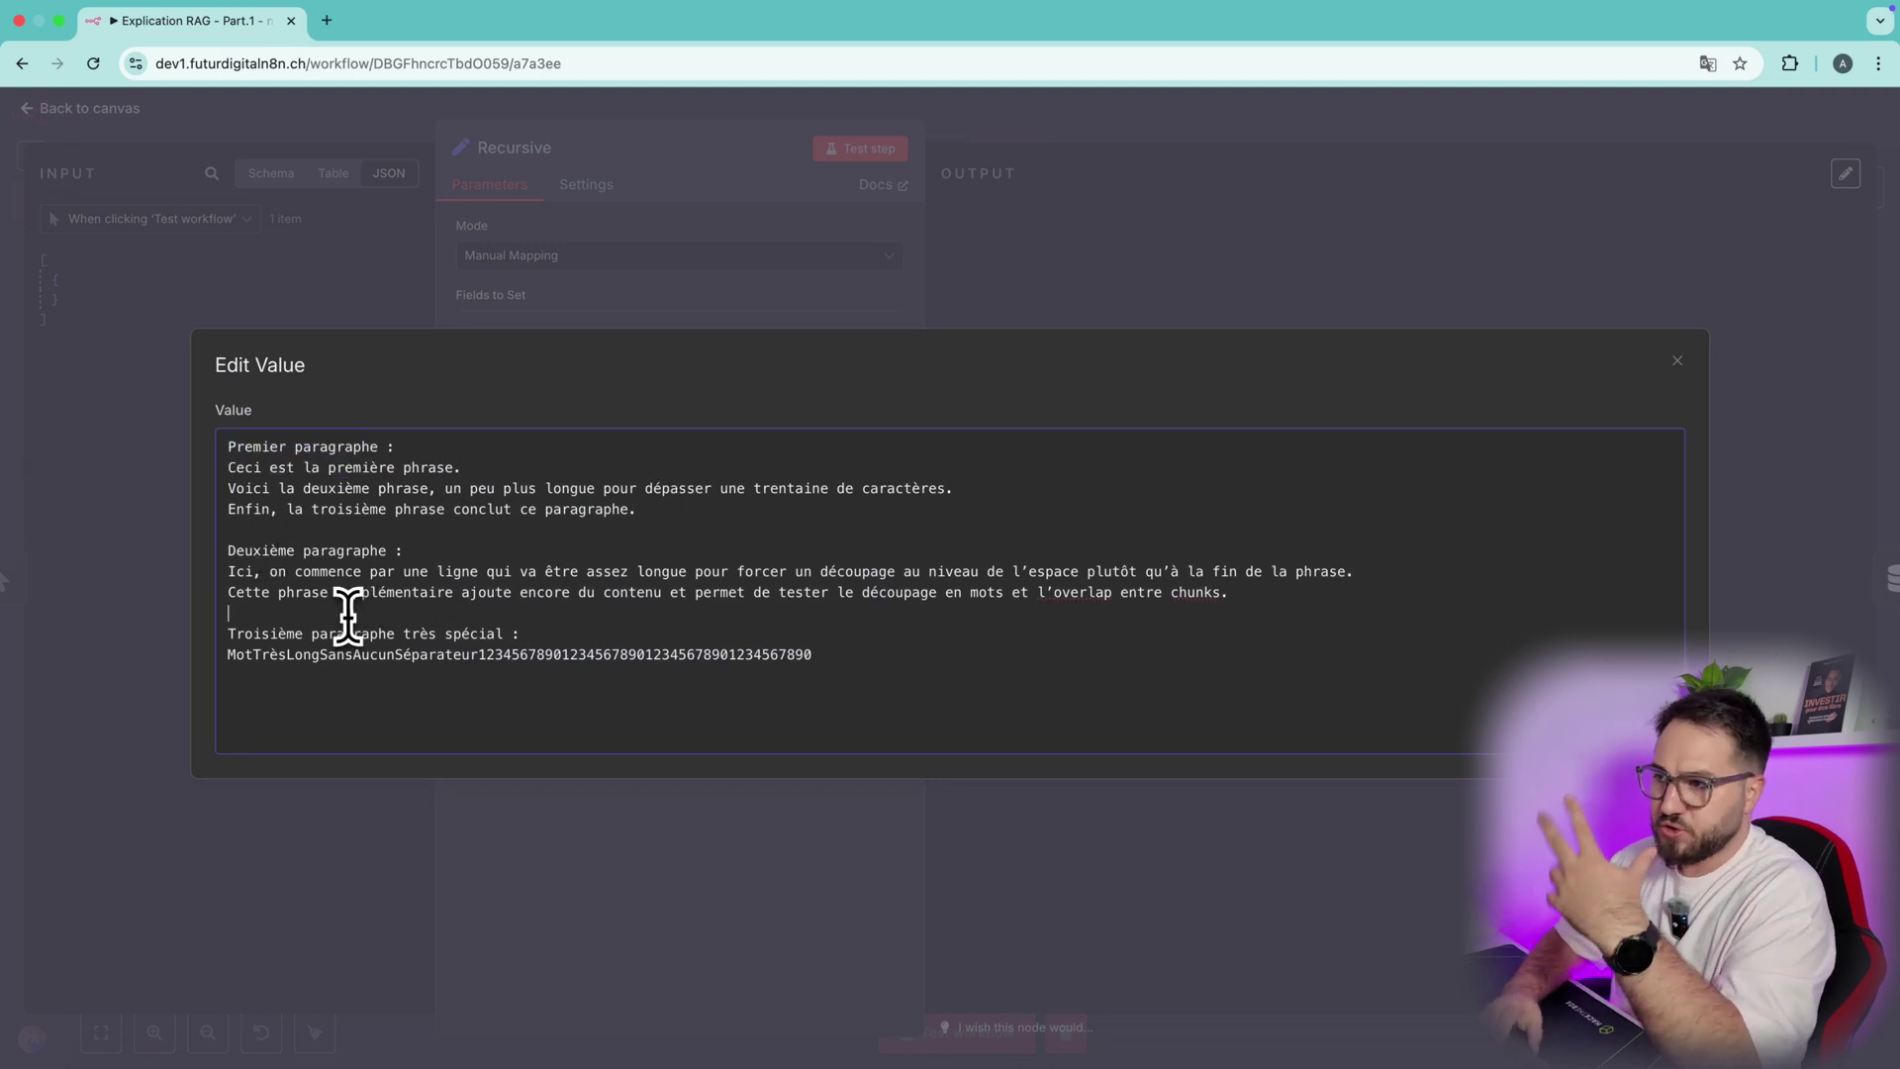
click(512, 211)
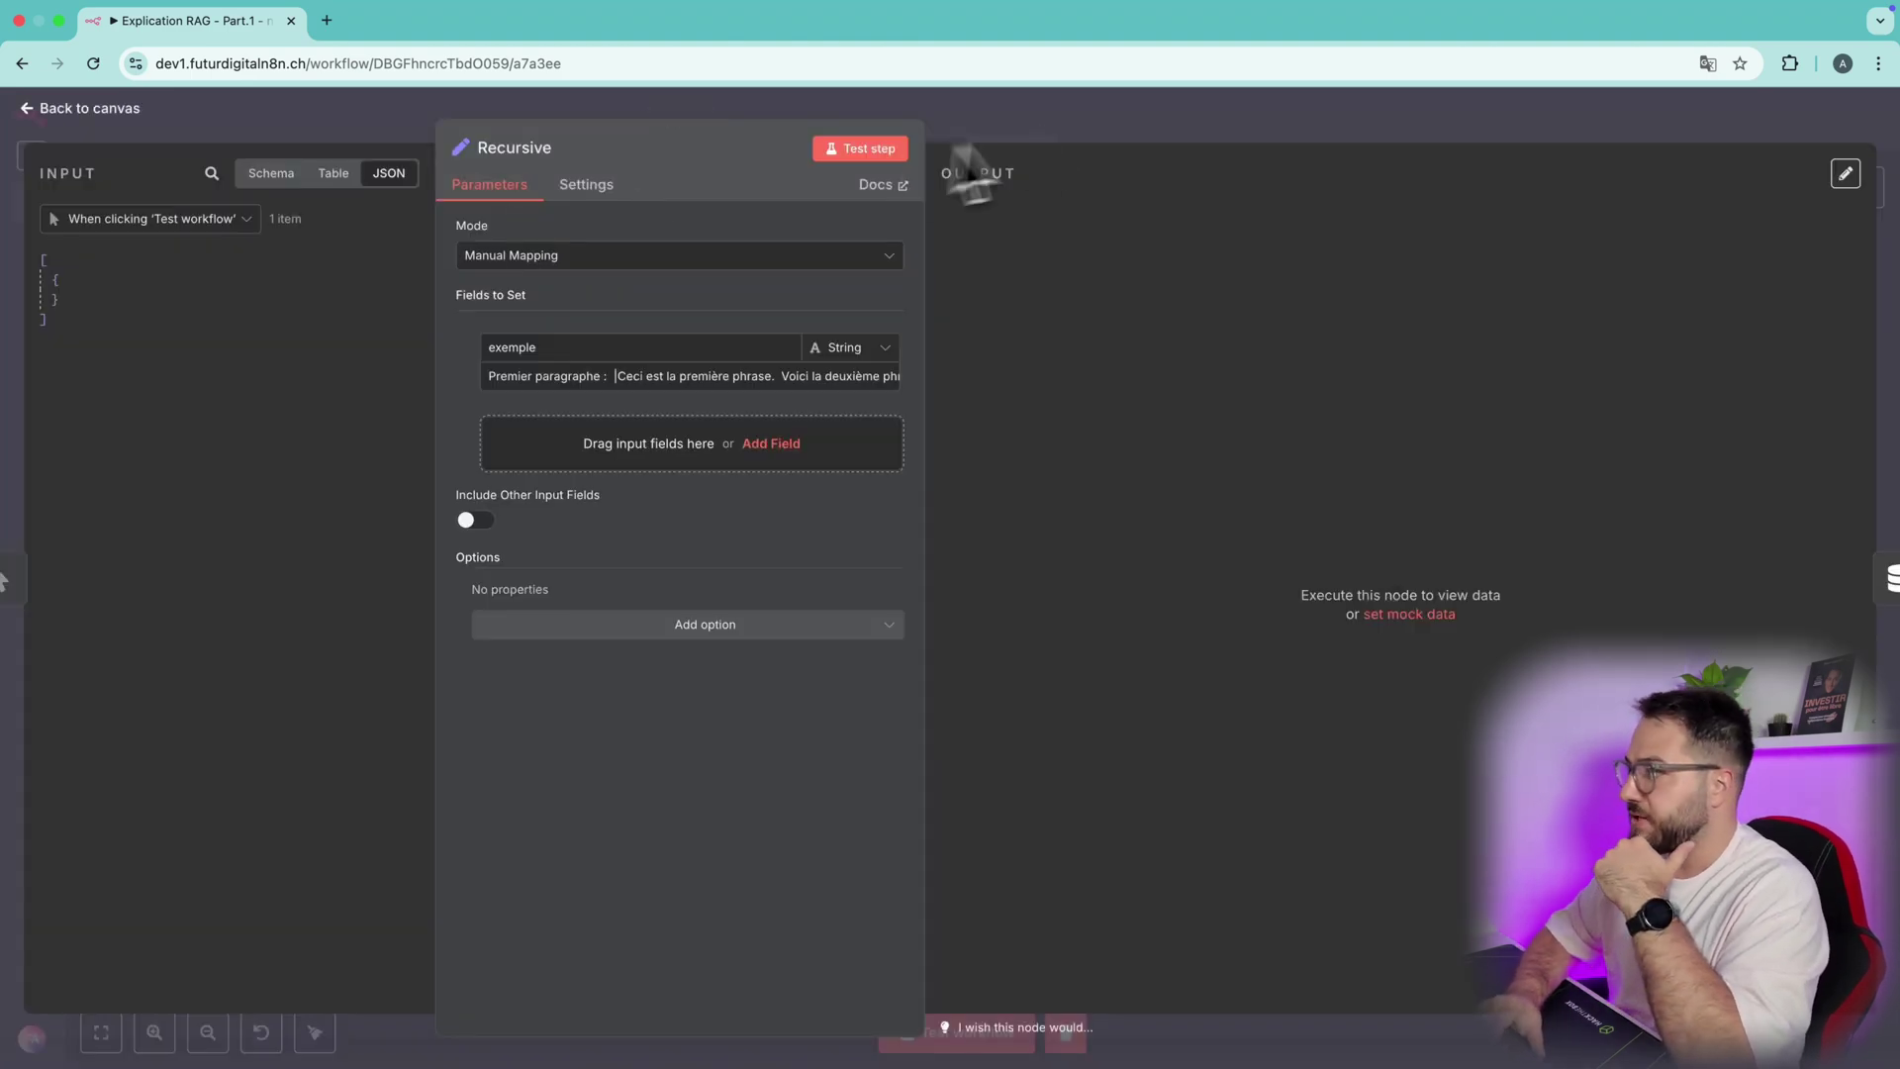
key(Escape)
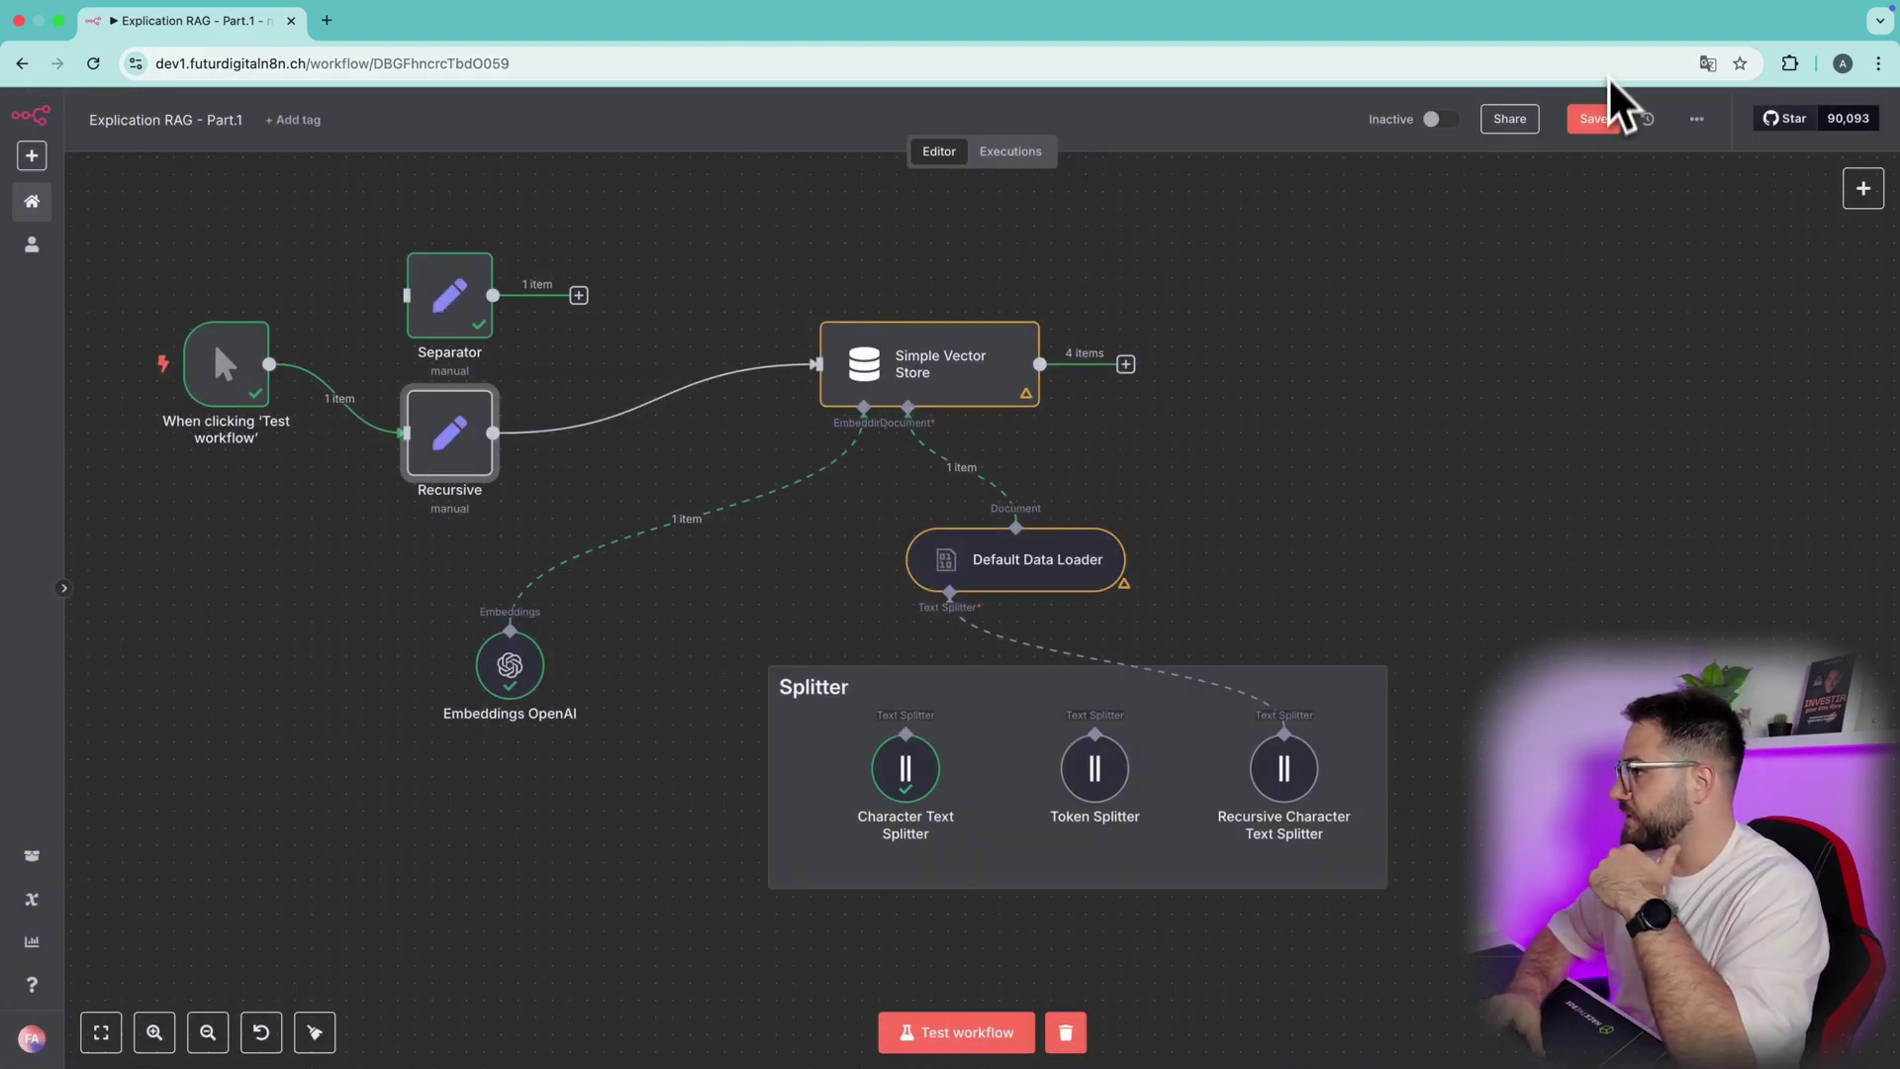
- Save the workflow and run the Recursive node to supply input data for the Default Data Loader
click(1593, 121)
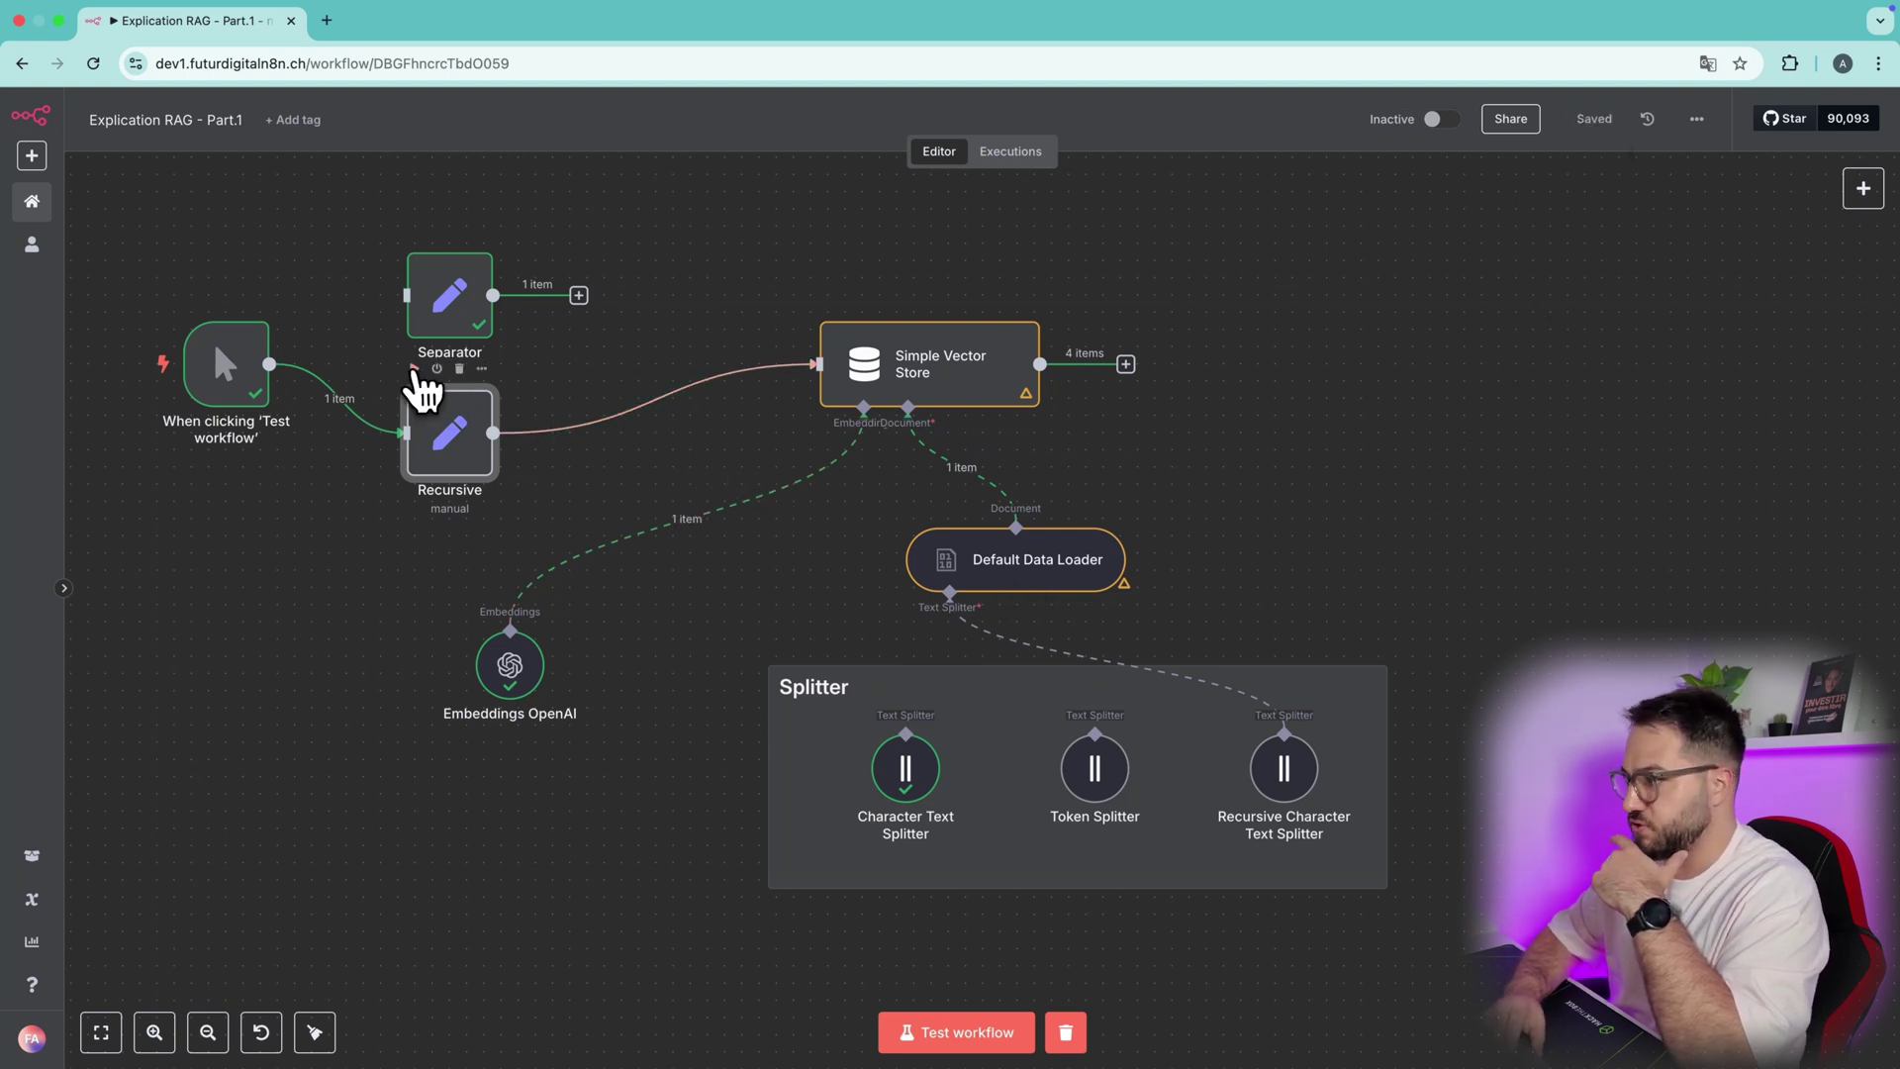
click(415, 369)
- Replace the Default Data Loader's Data expression with the exemple field from the Recursive node
double_click(940, 560)
click(574, 423)
key(ctrl+a)
key(BackSpace)
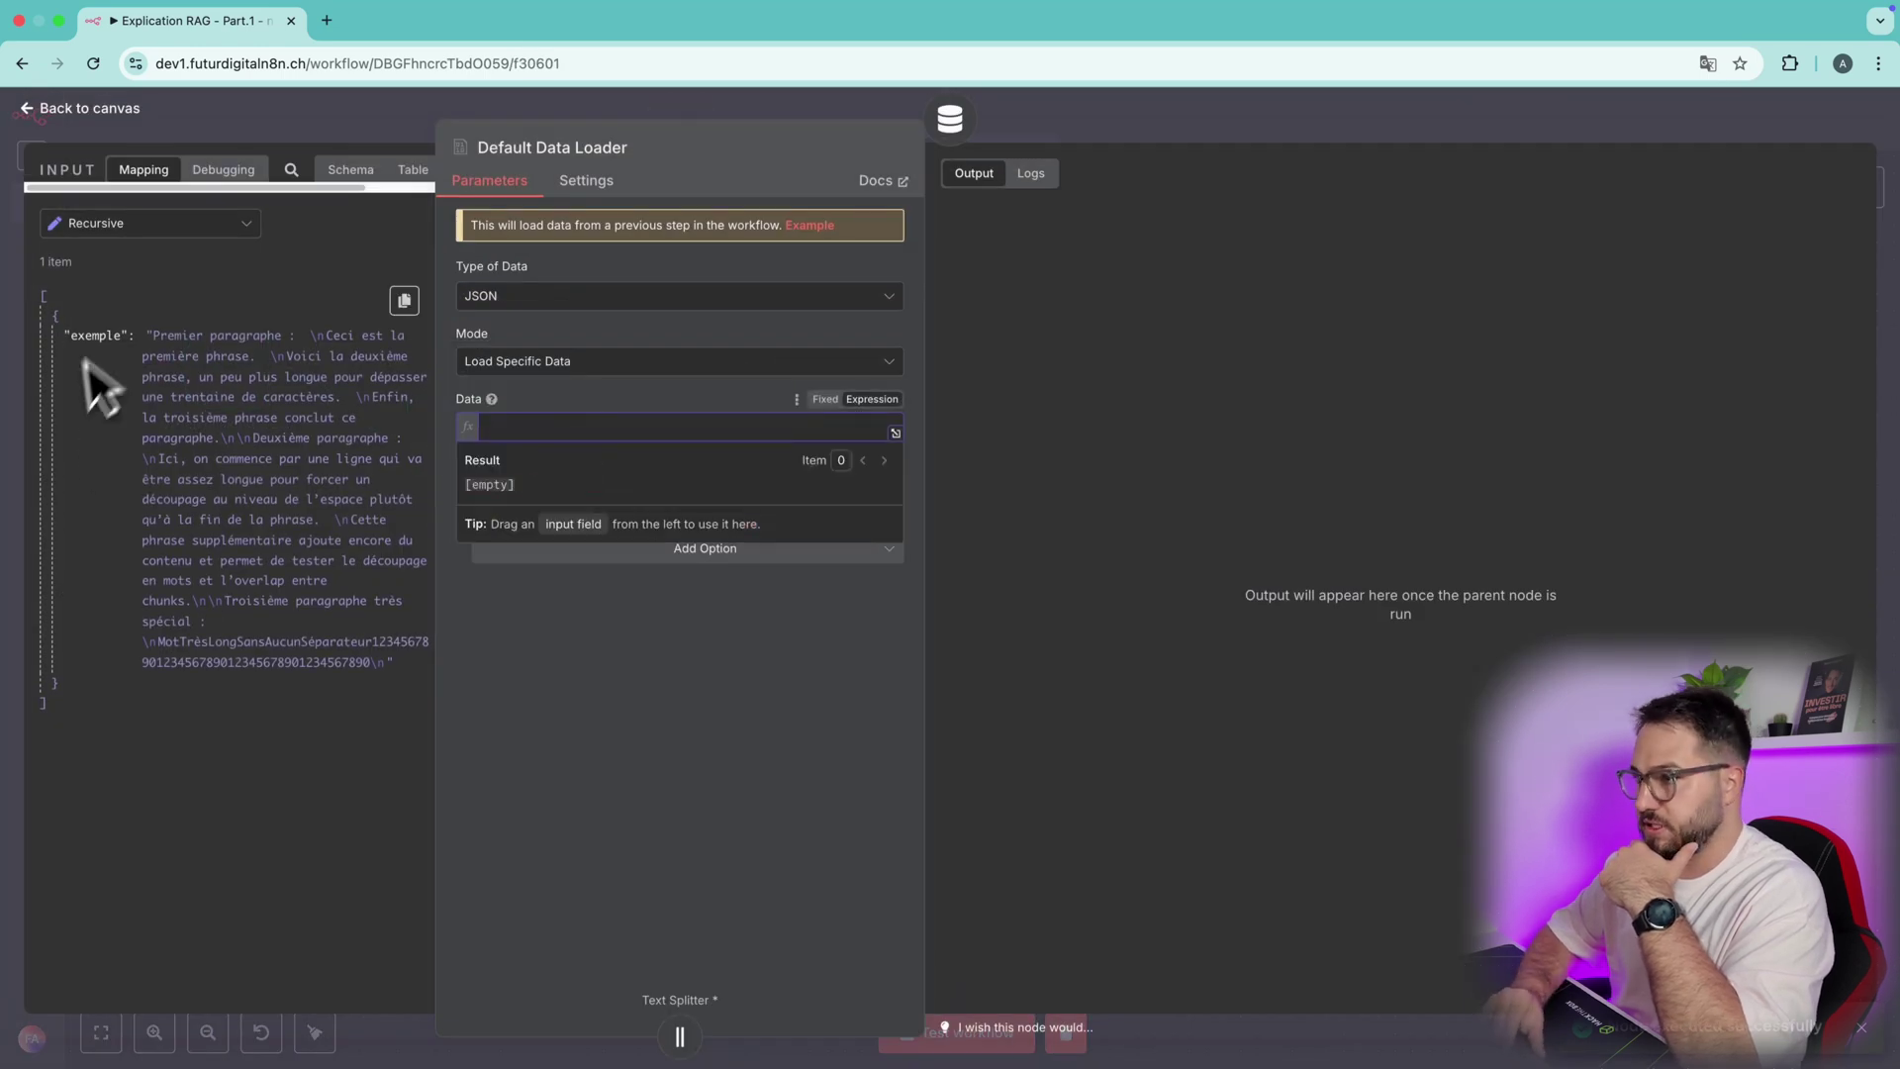
drag(104, 331, 554, 425)
click(1134, 113)
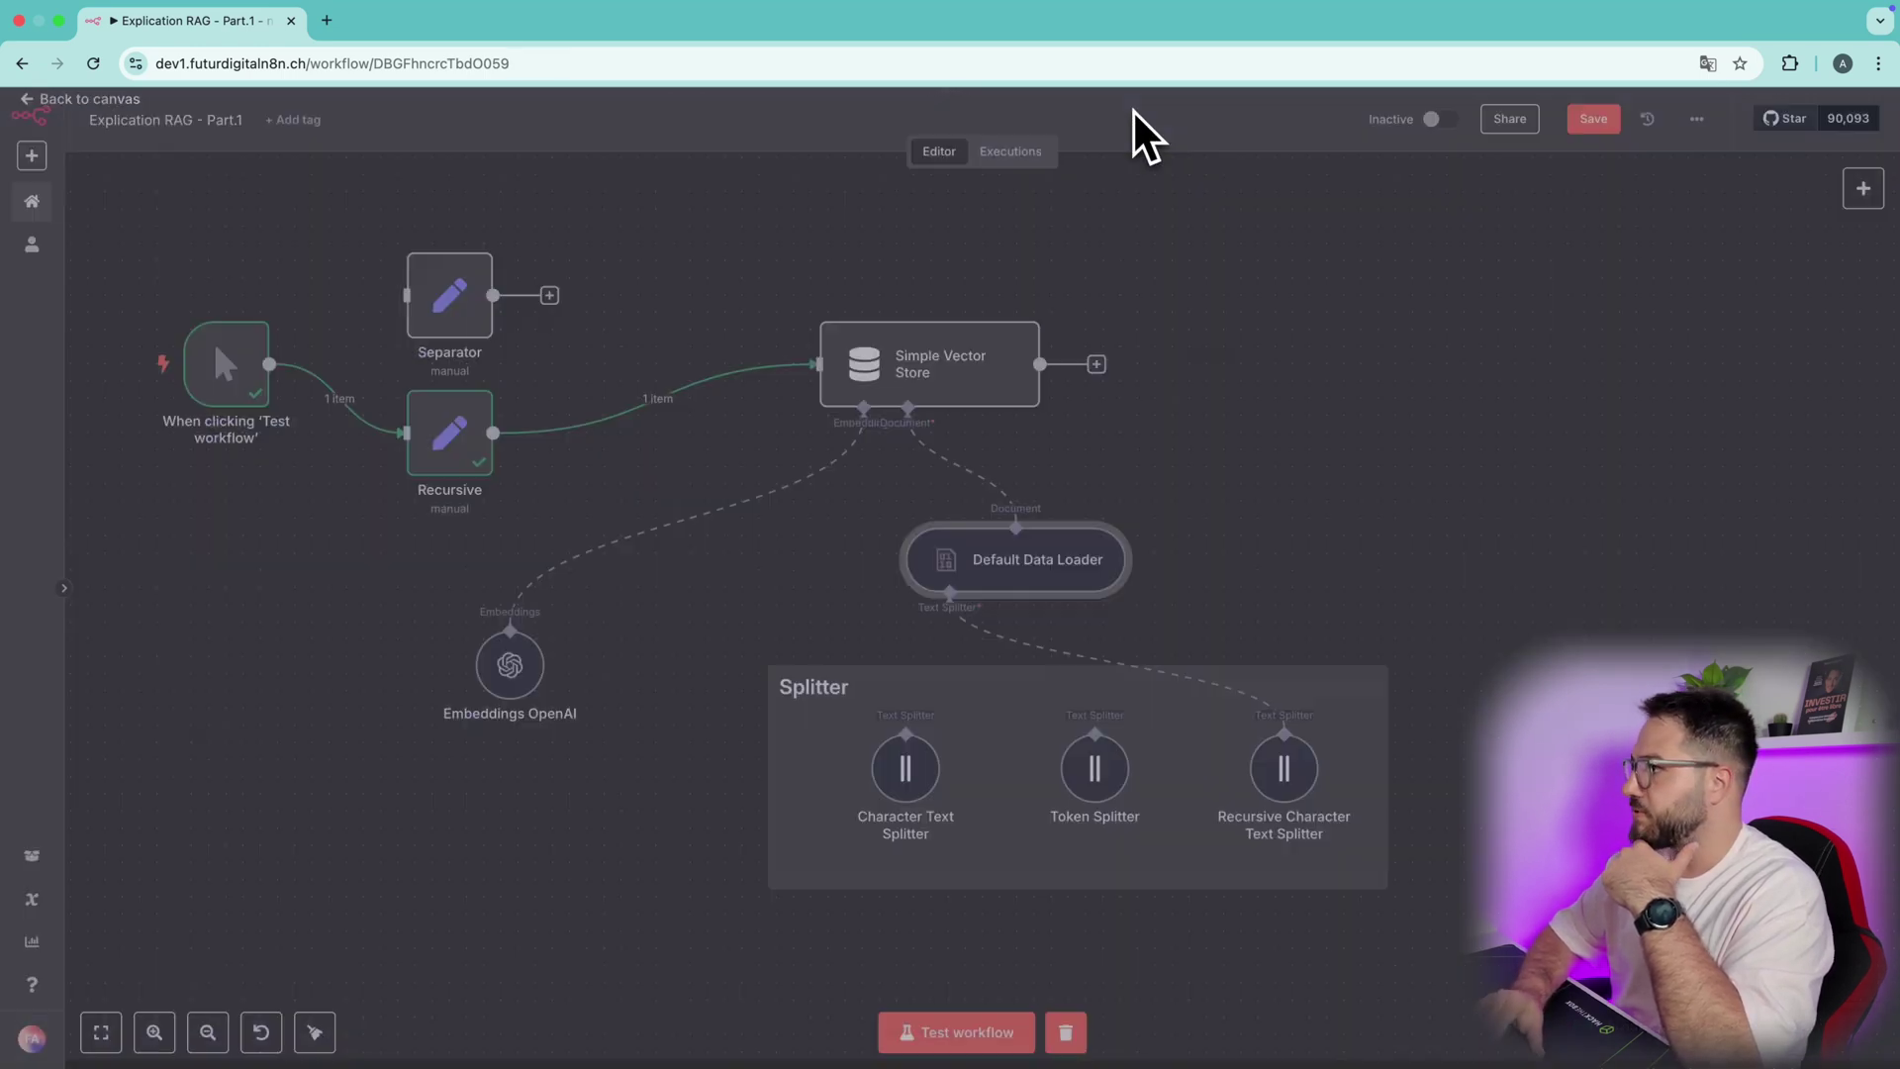
- Save the workflow and run it from its manual trigger
click(1593, 120)
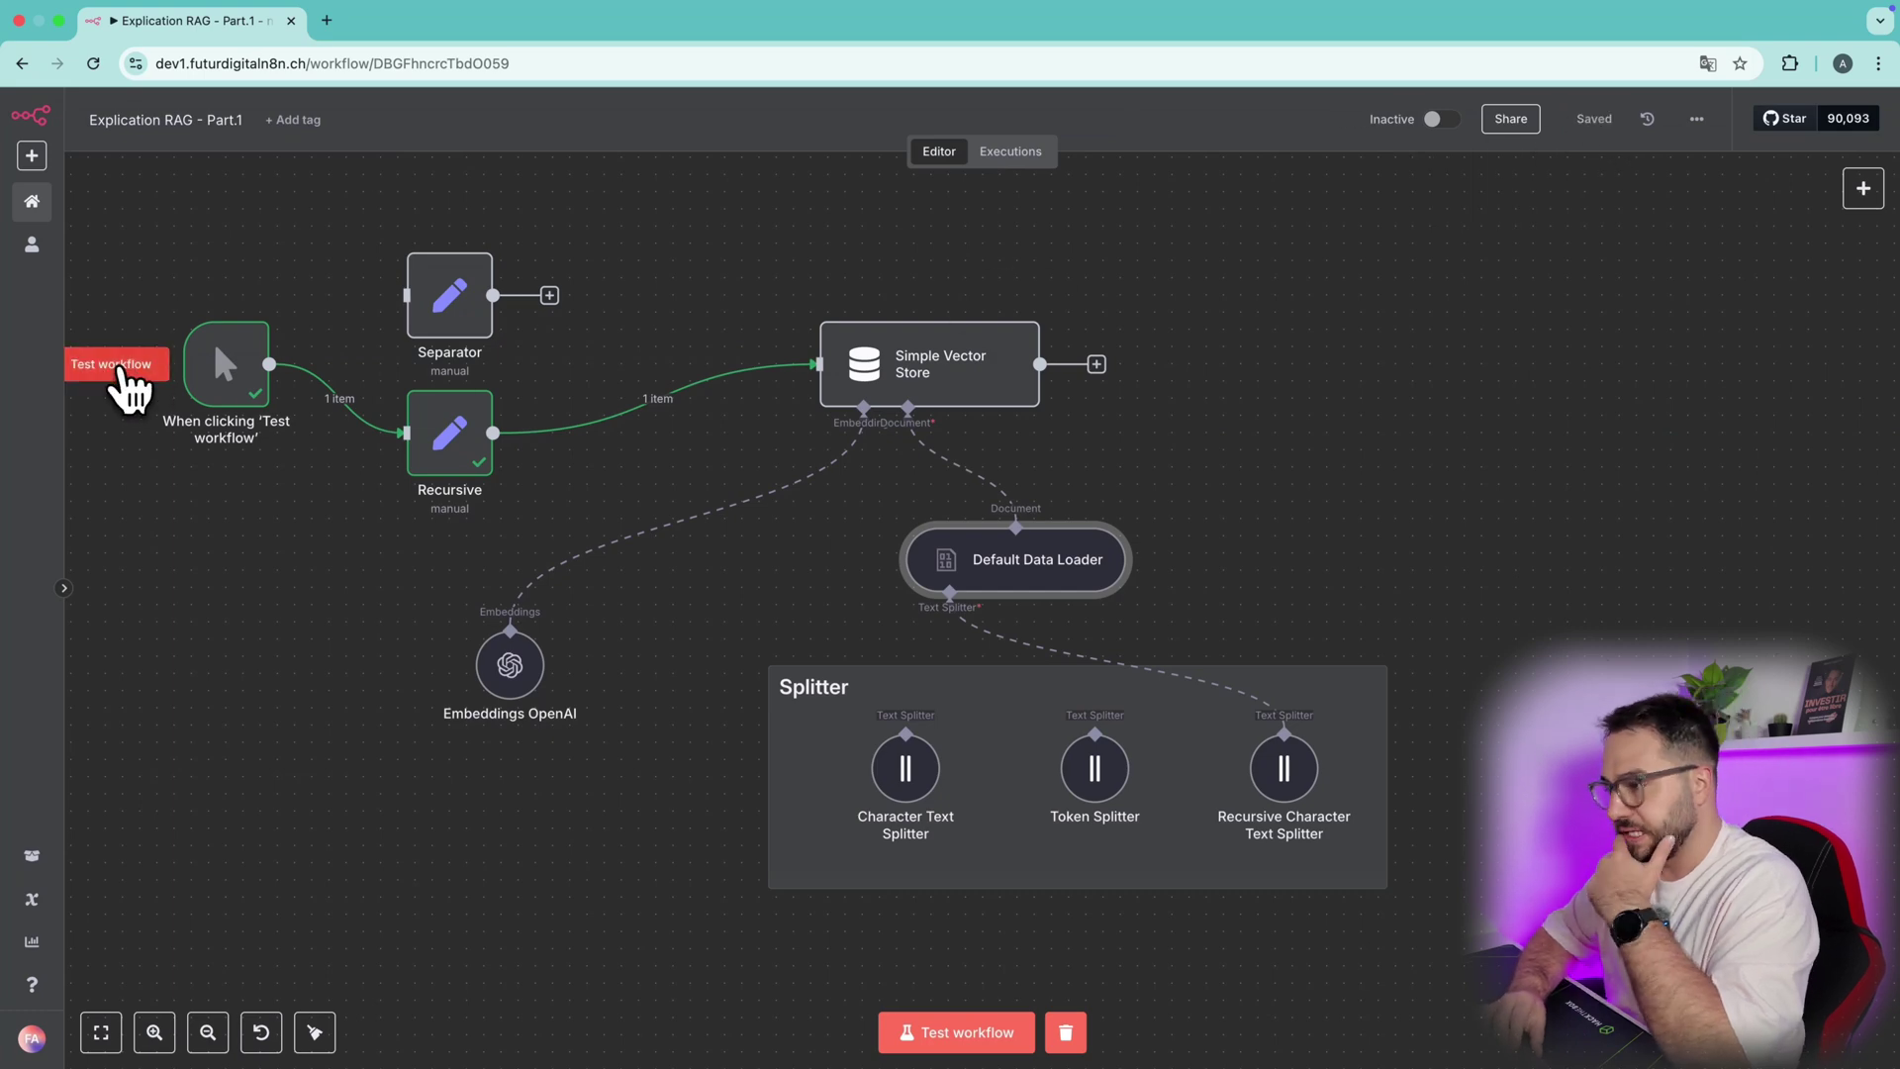
click(128, 372)
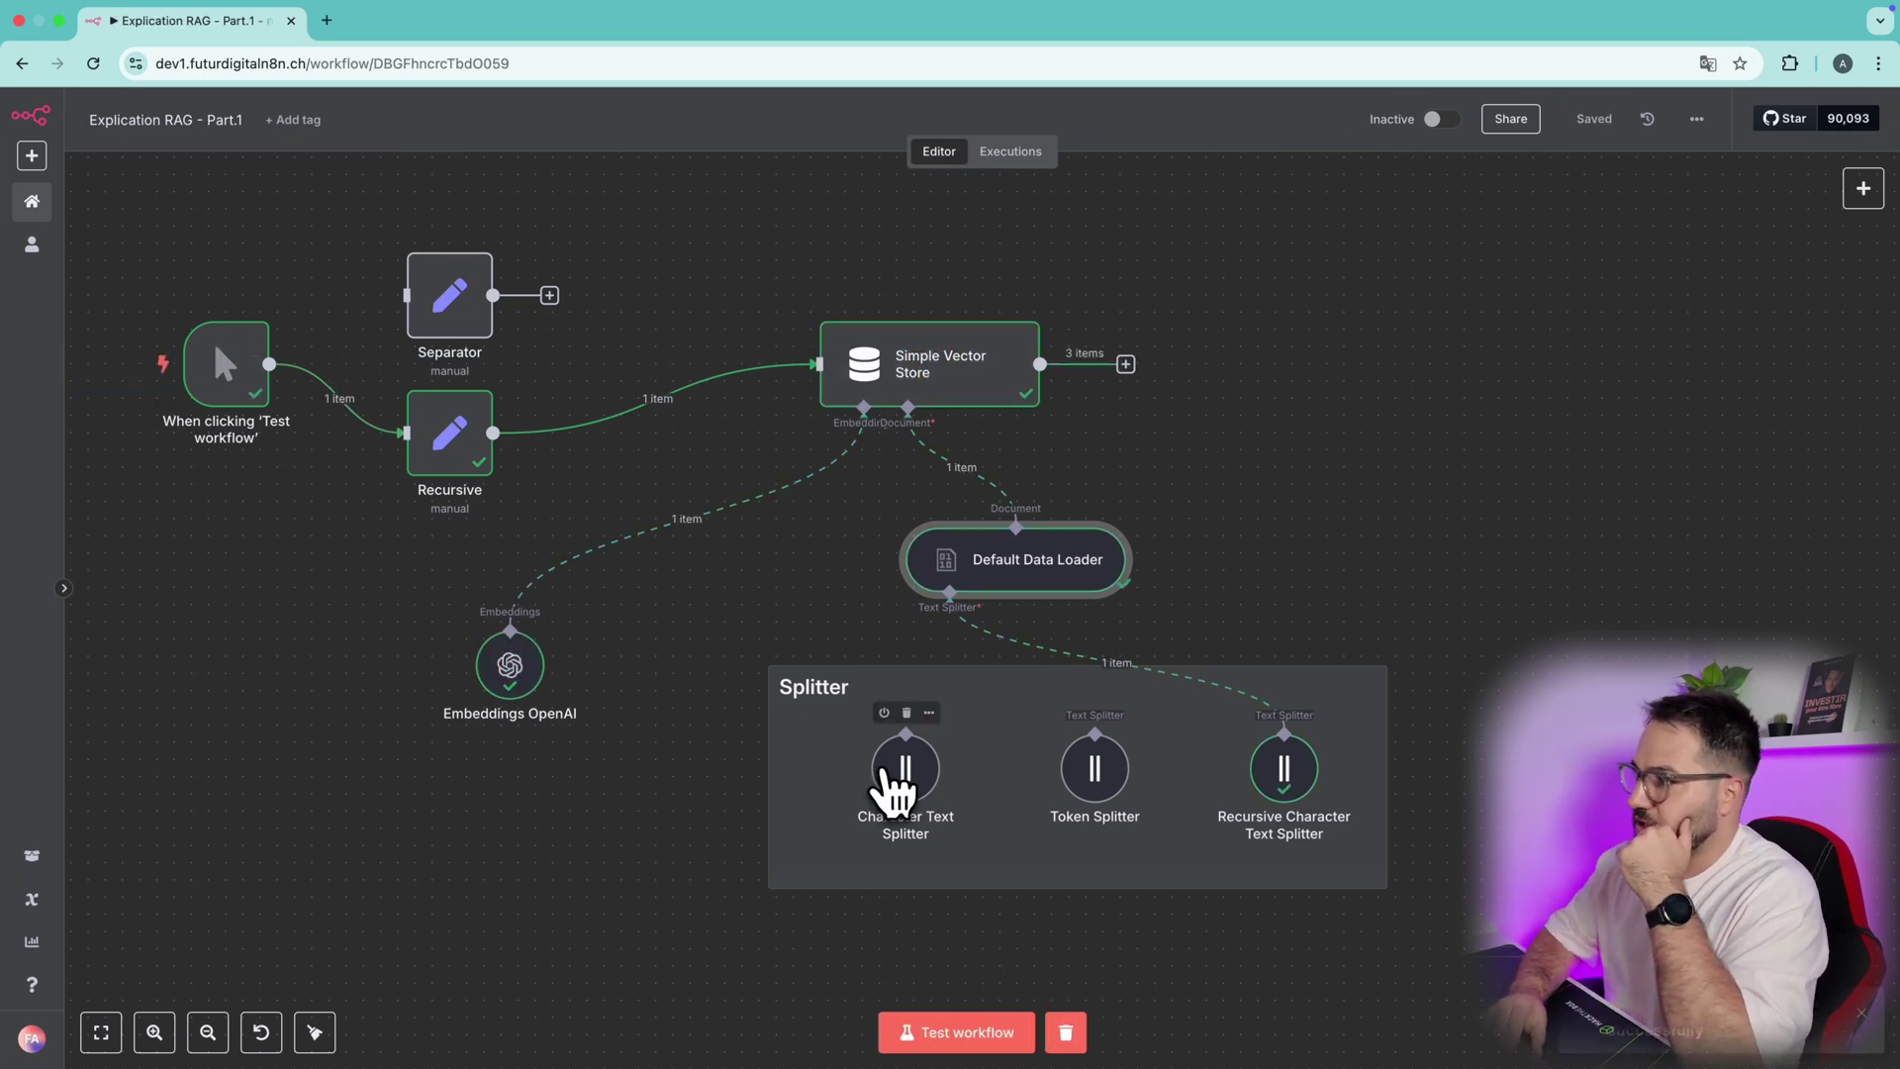
- Examine how the recursive splitter divided the paragraphs in the outputs of Simple Vector Store and Default Data Loader
double_click(955, 376)
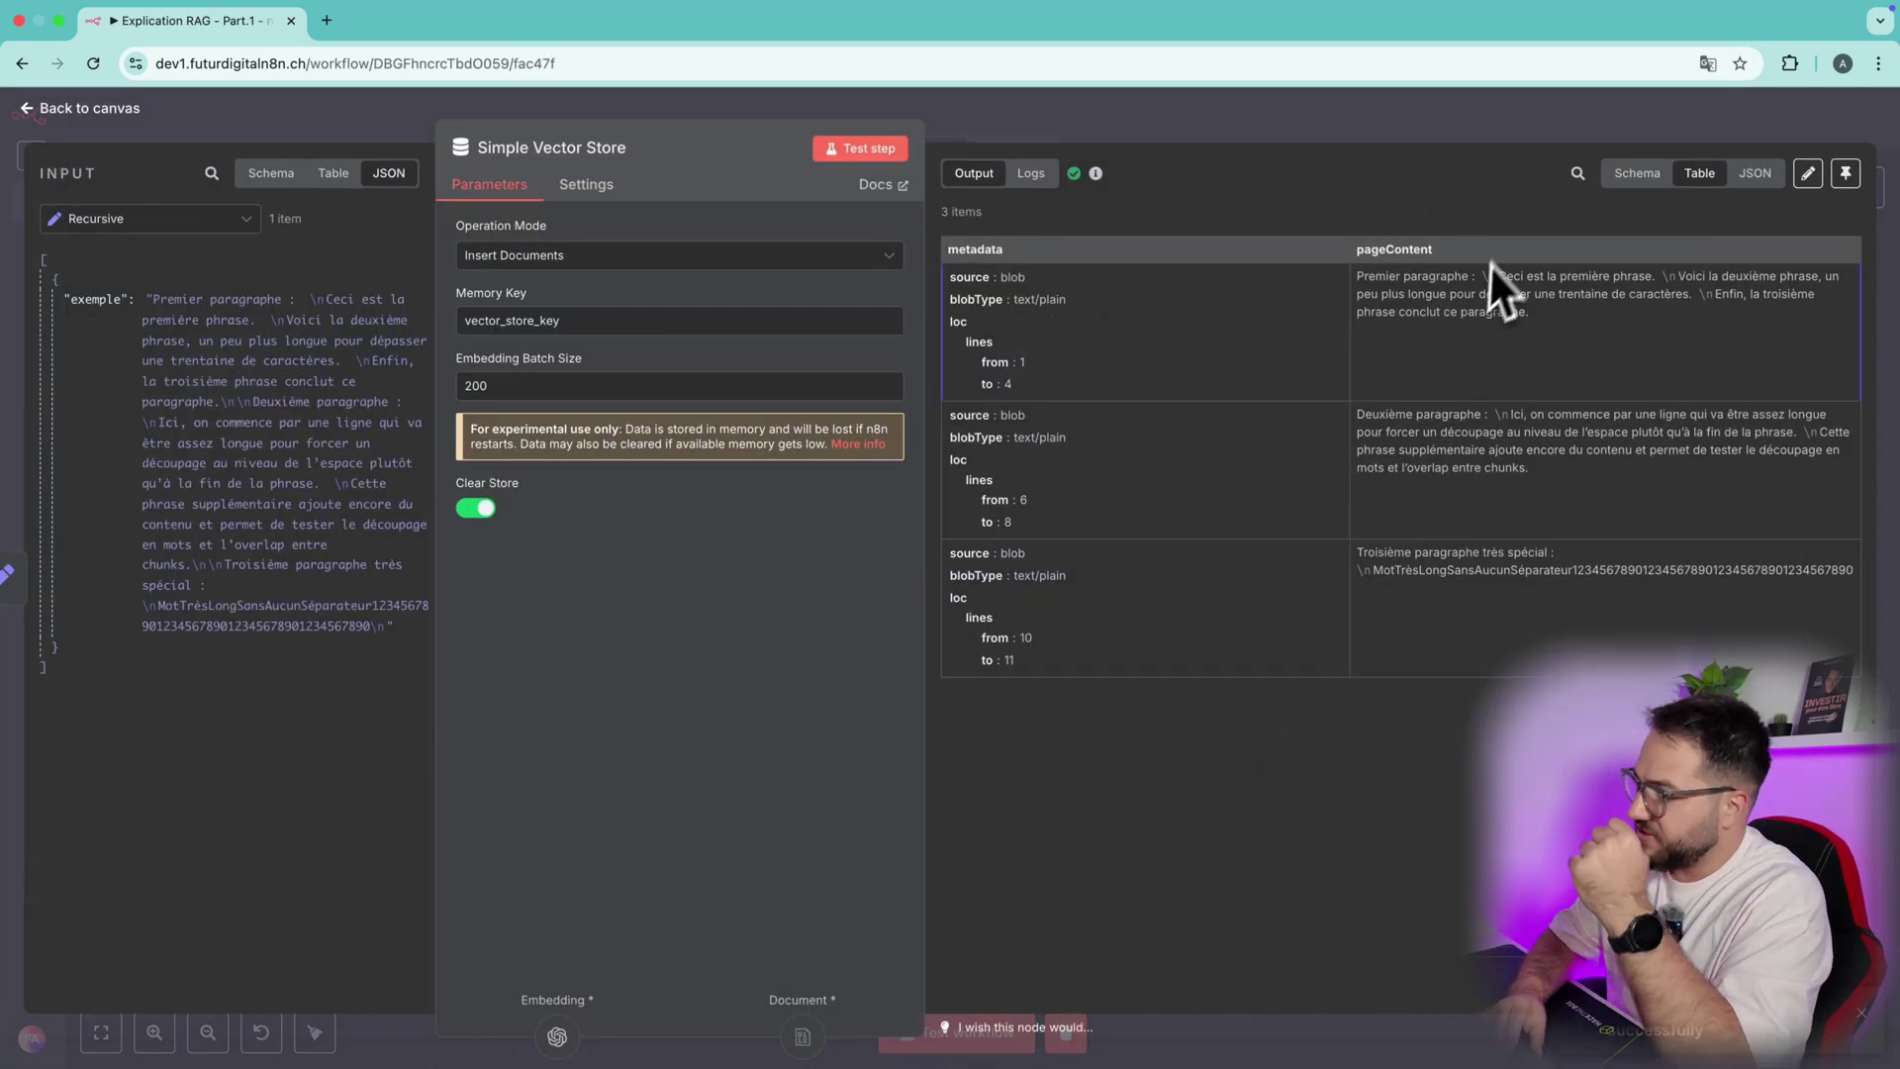
drag(1546, 467, 1162, 407)
click(1163, 407)
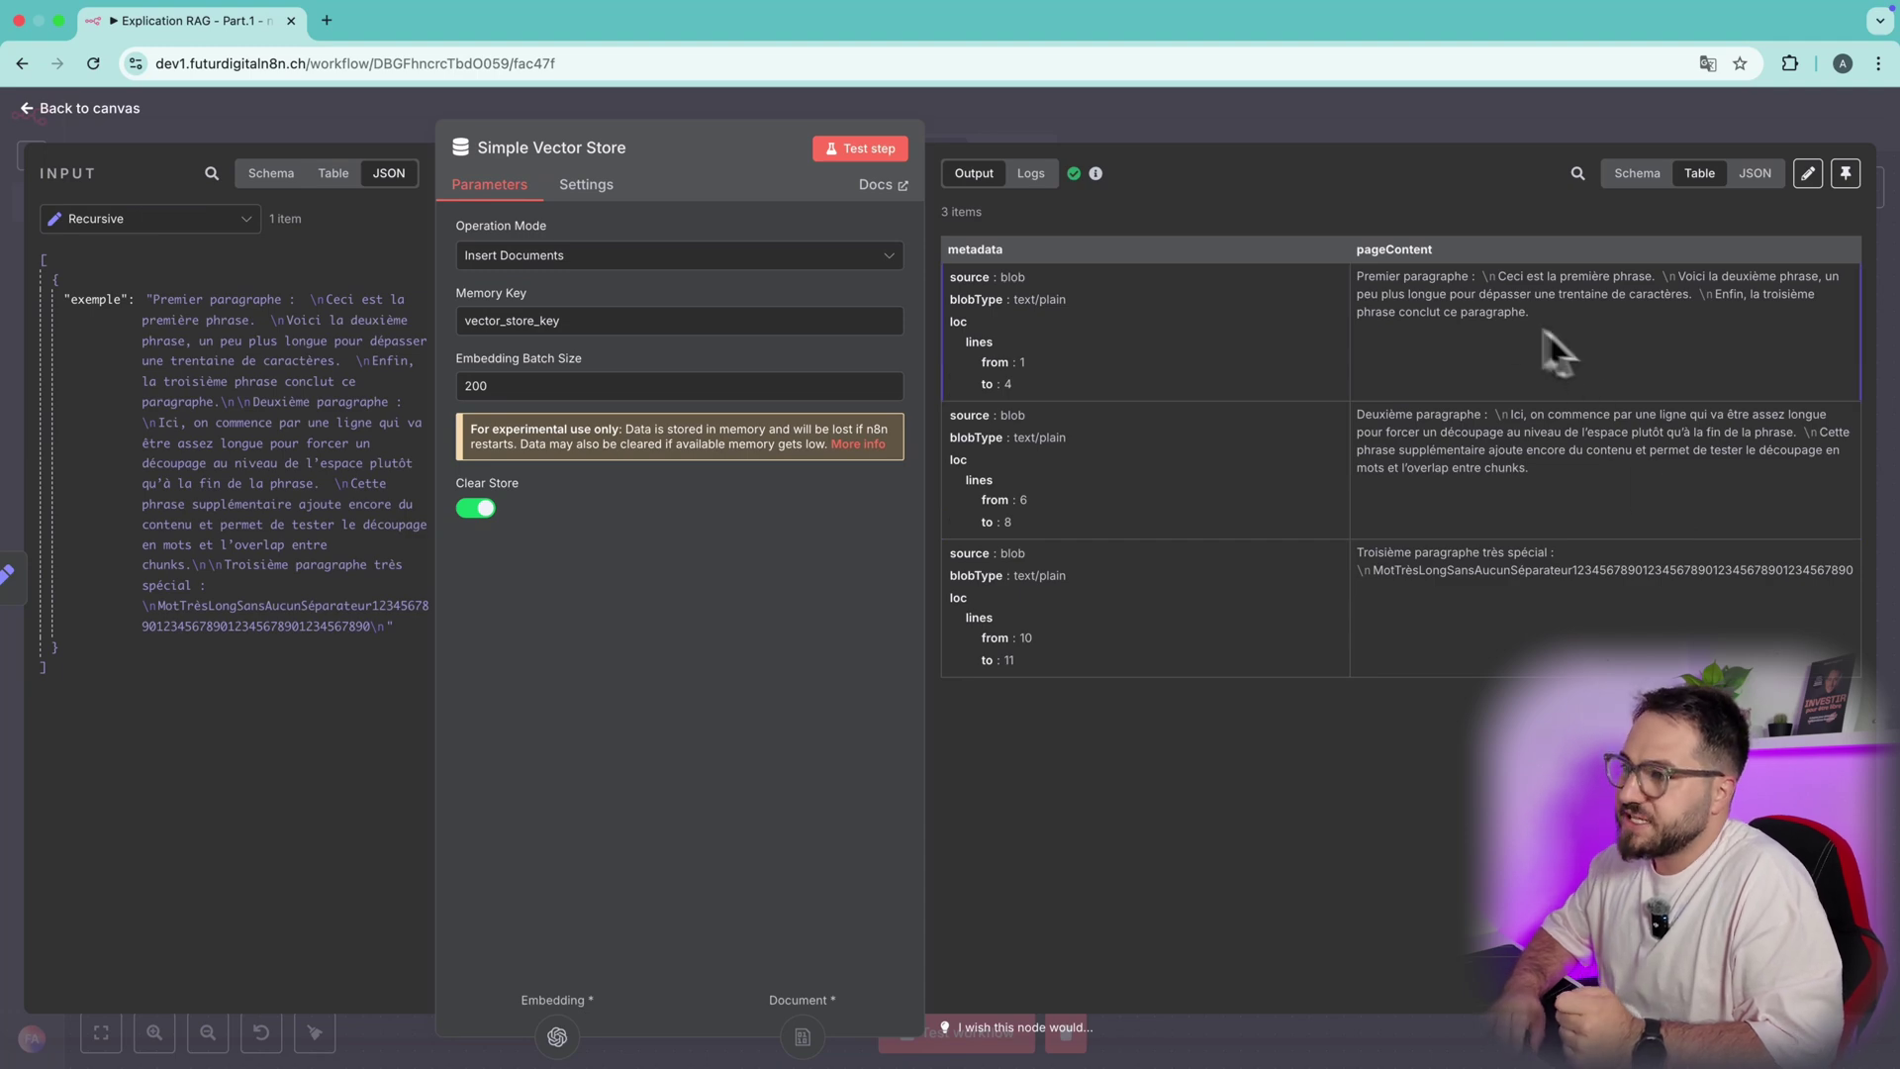
drag(1556, 334, 1344, 258)
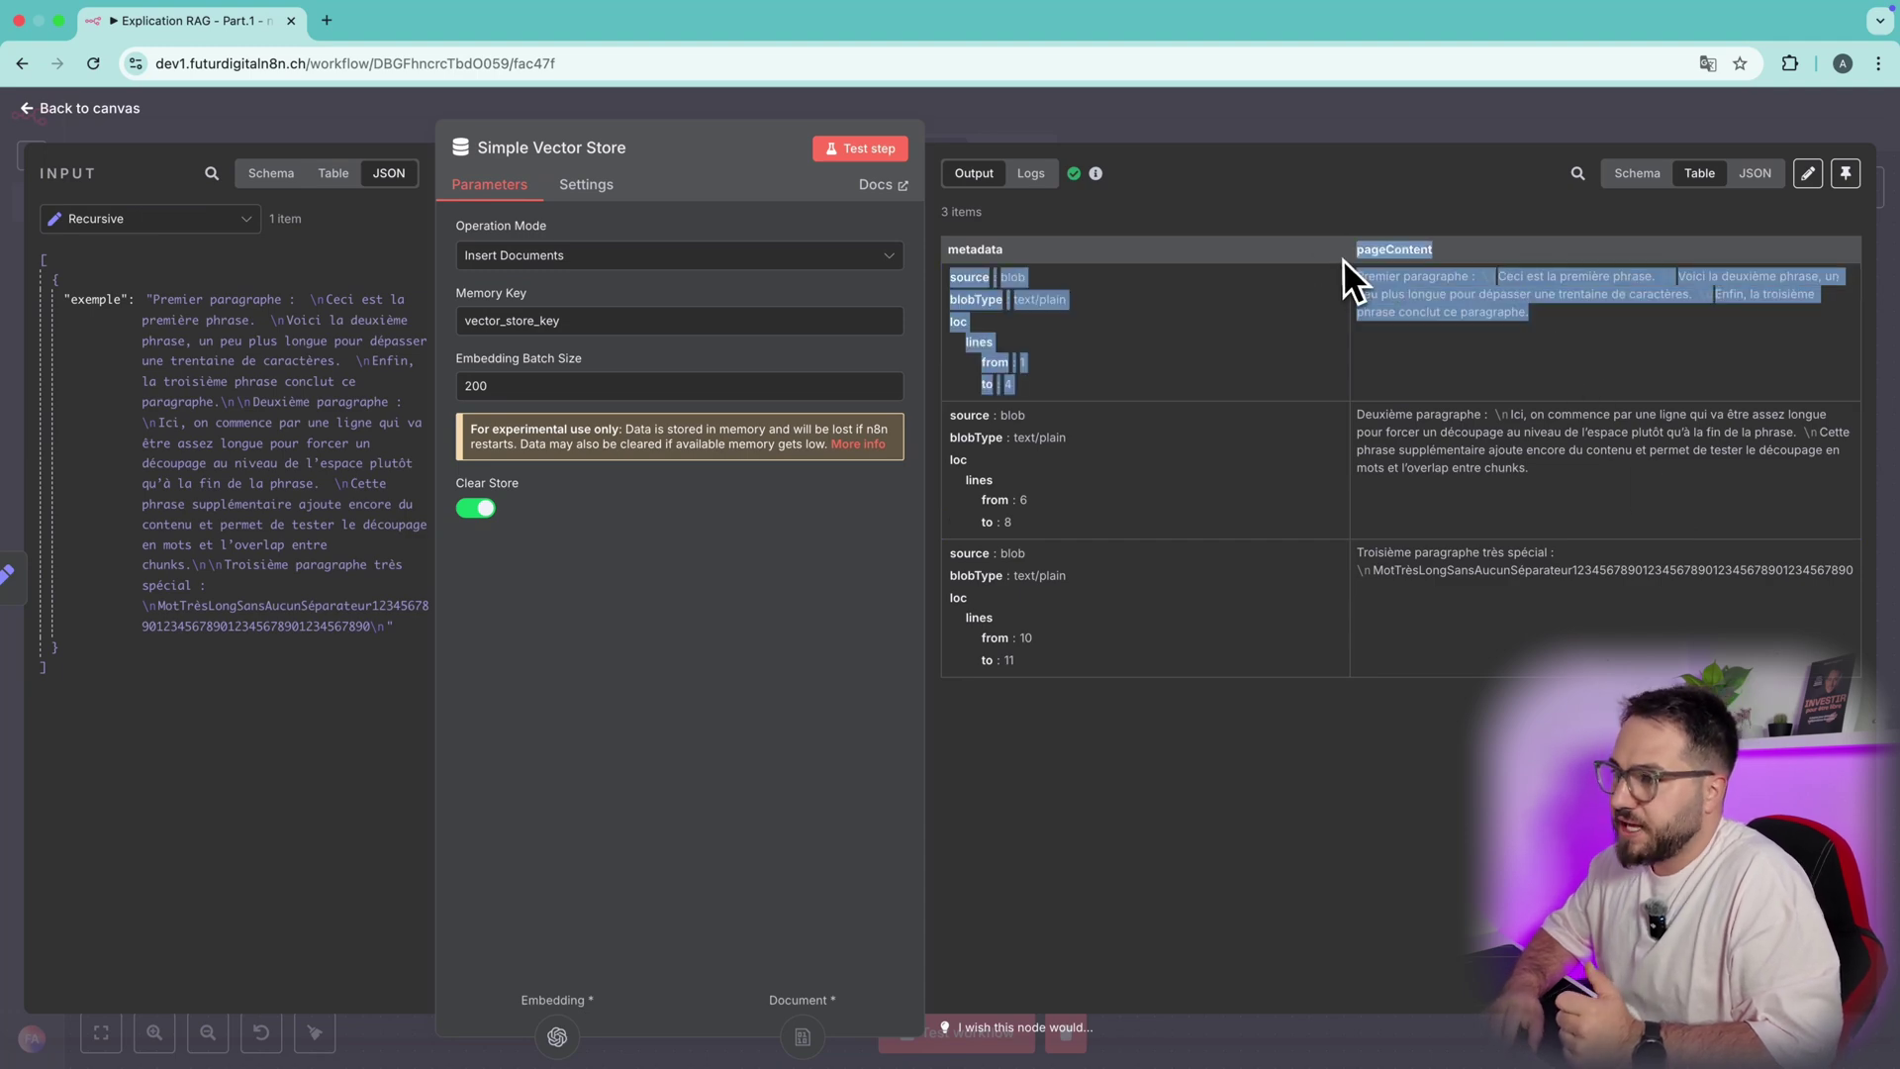
click(1035, 125)
double_click(1022, 555)
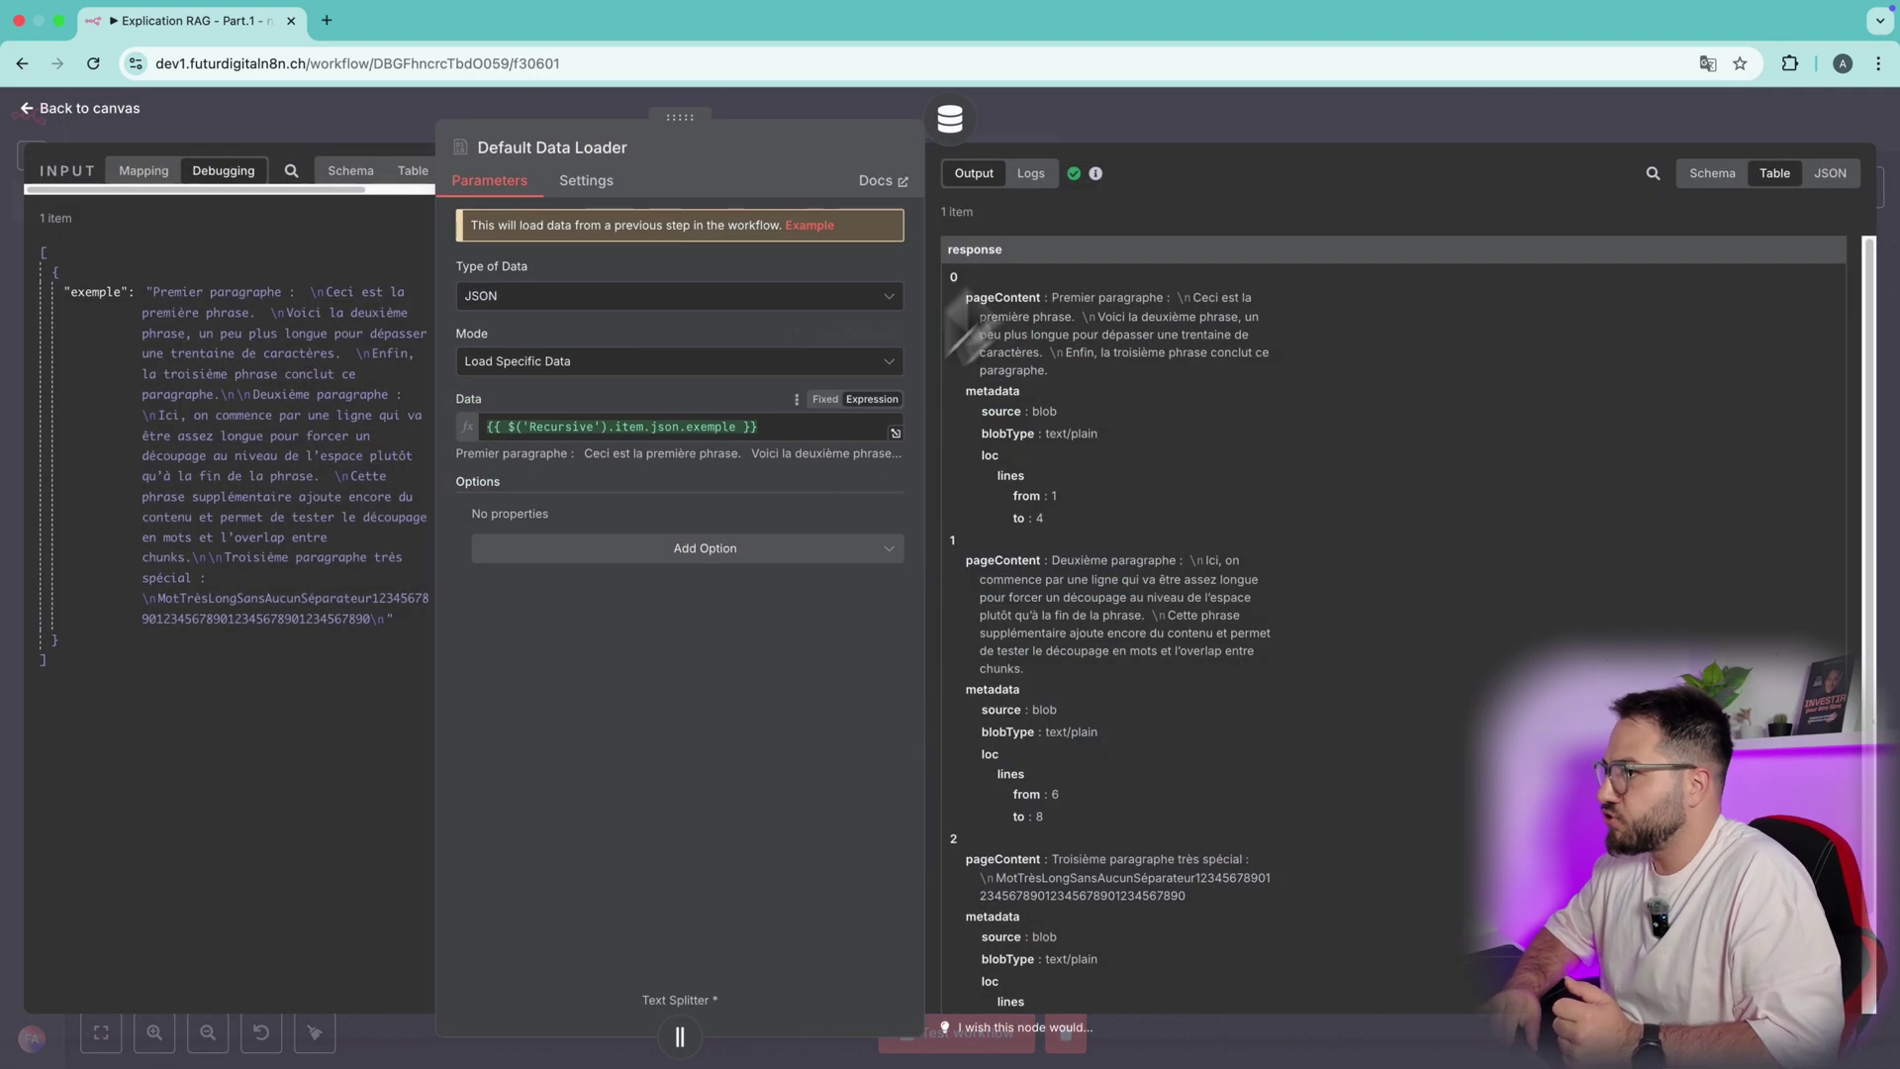
click(1137, 135)
double_click(993, 389)
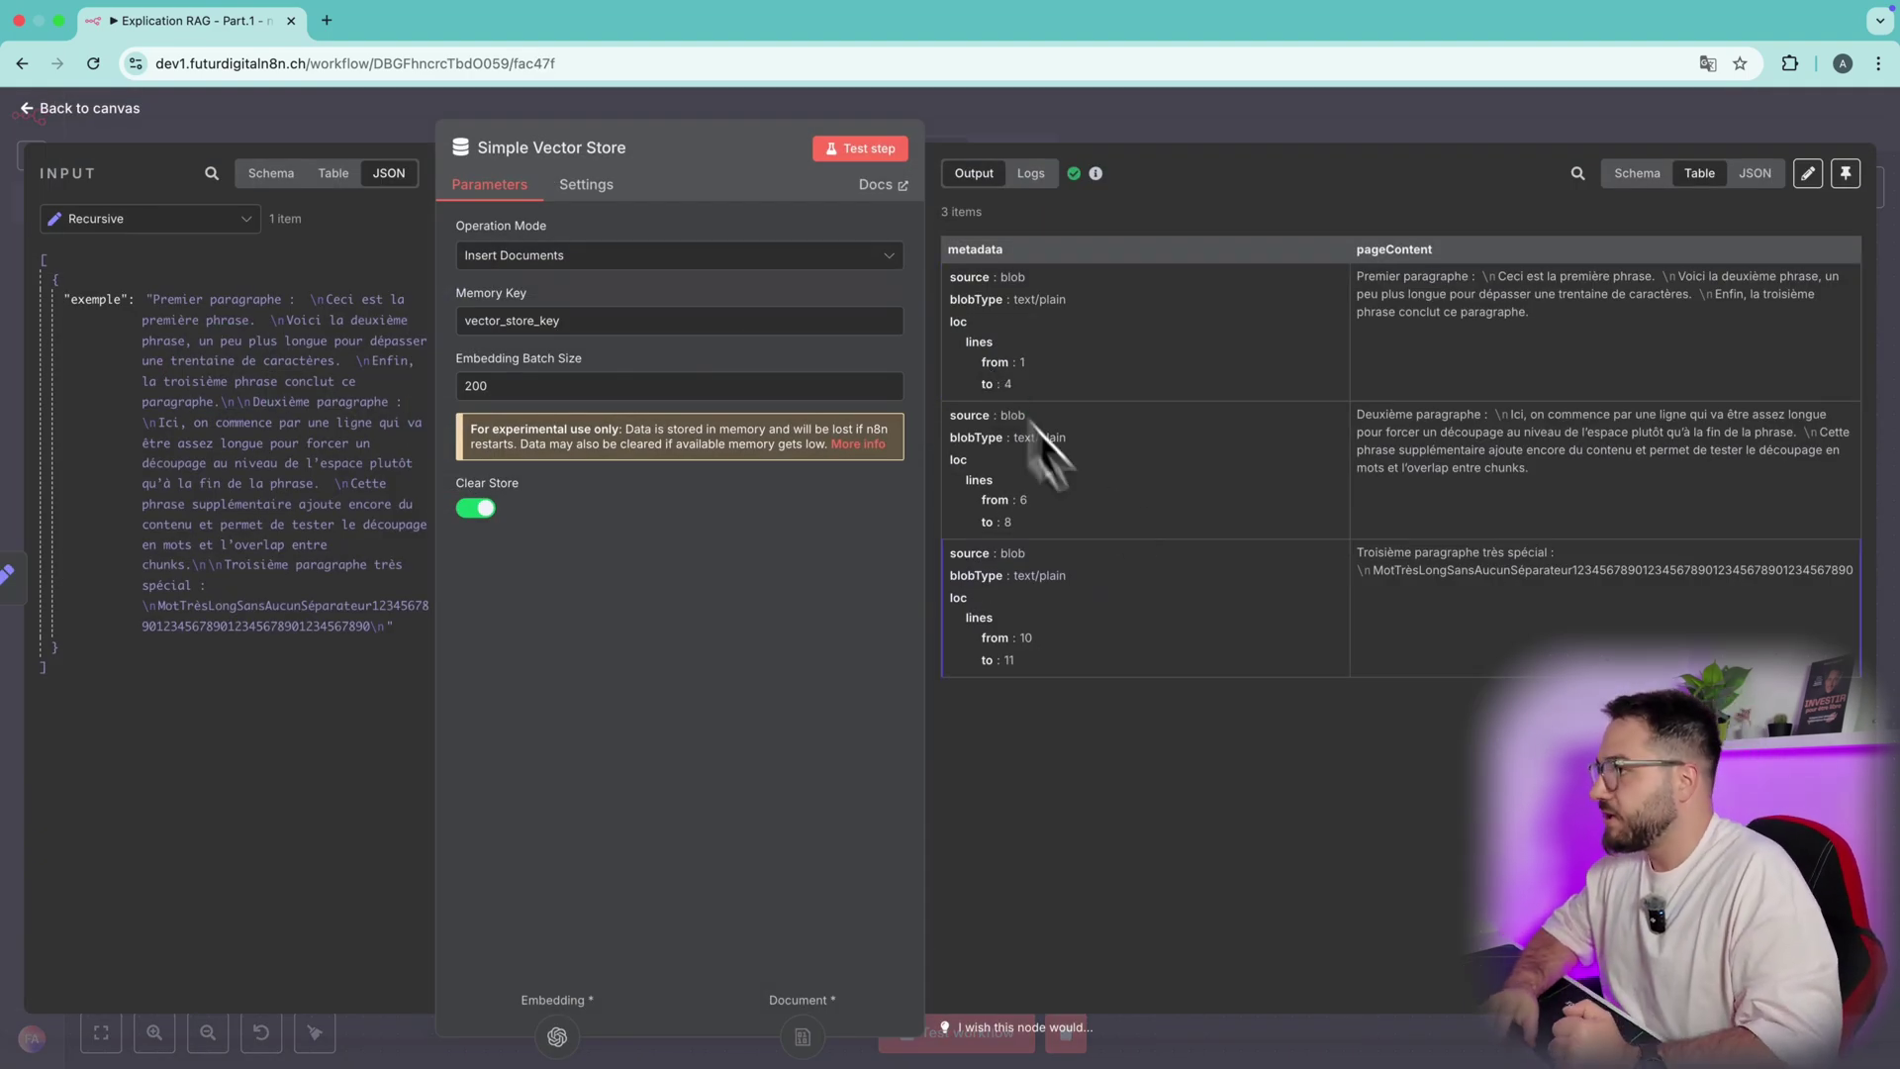
drag(1395, 416, 1540, 415)
drag(1412, 578, 1358, 572)
click(1576, 635)
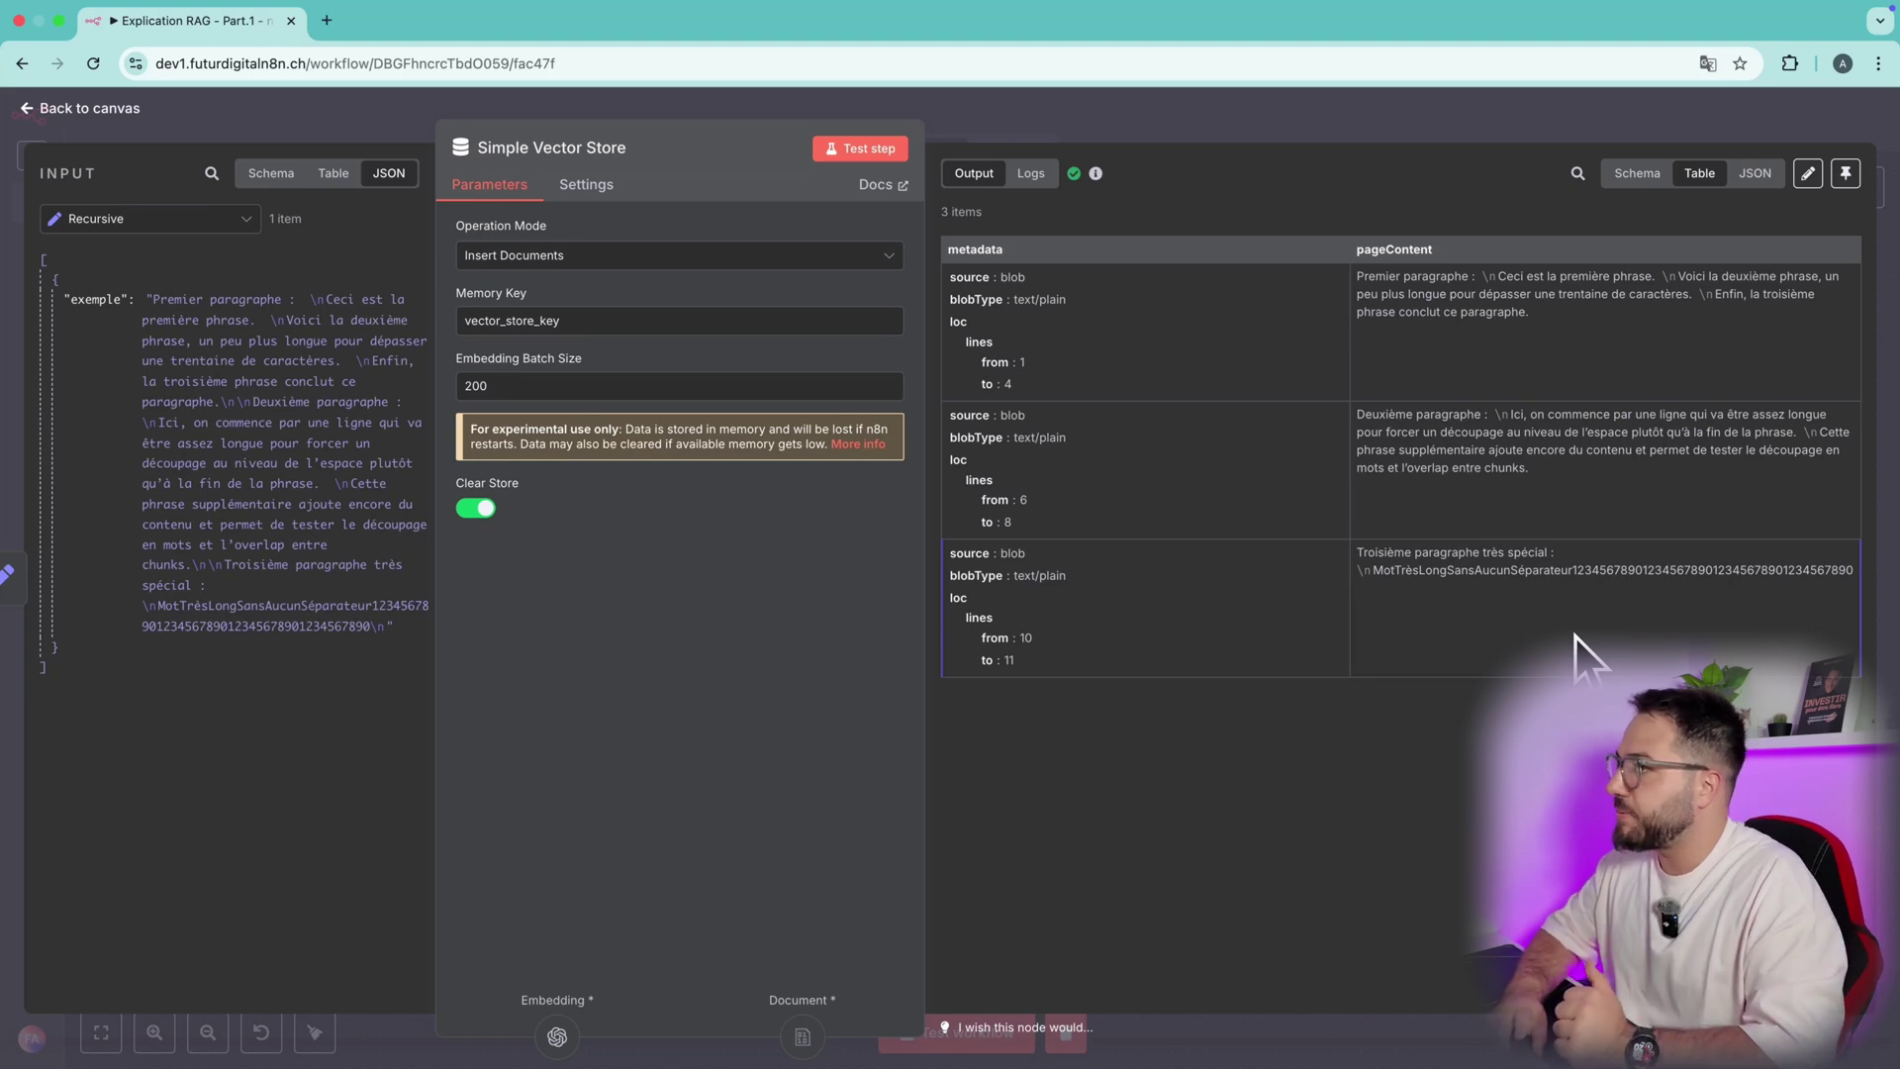
click(1186, 109)
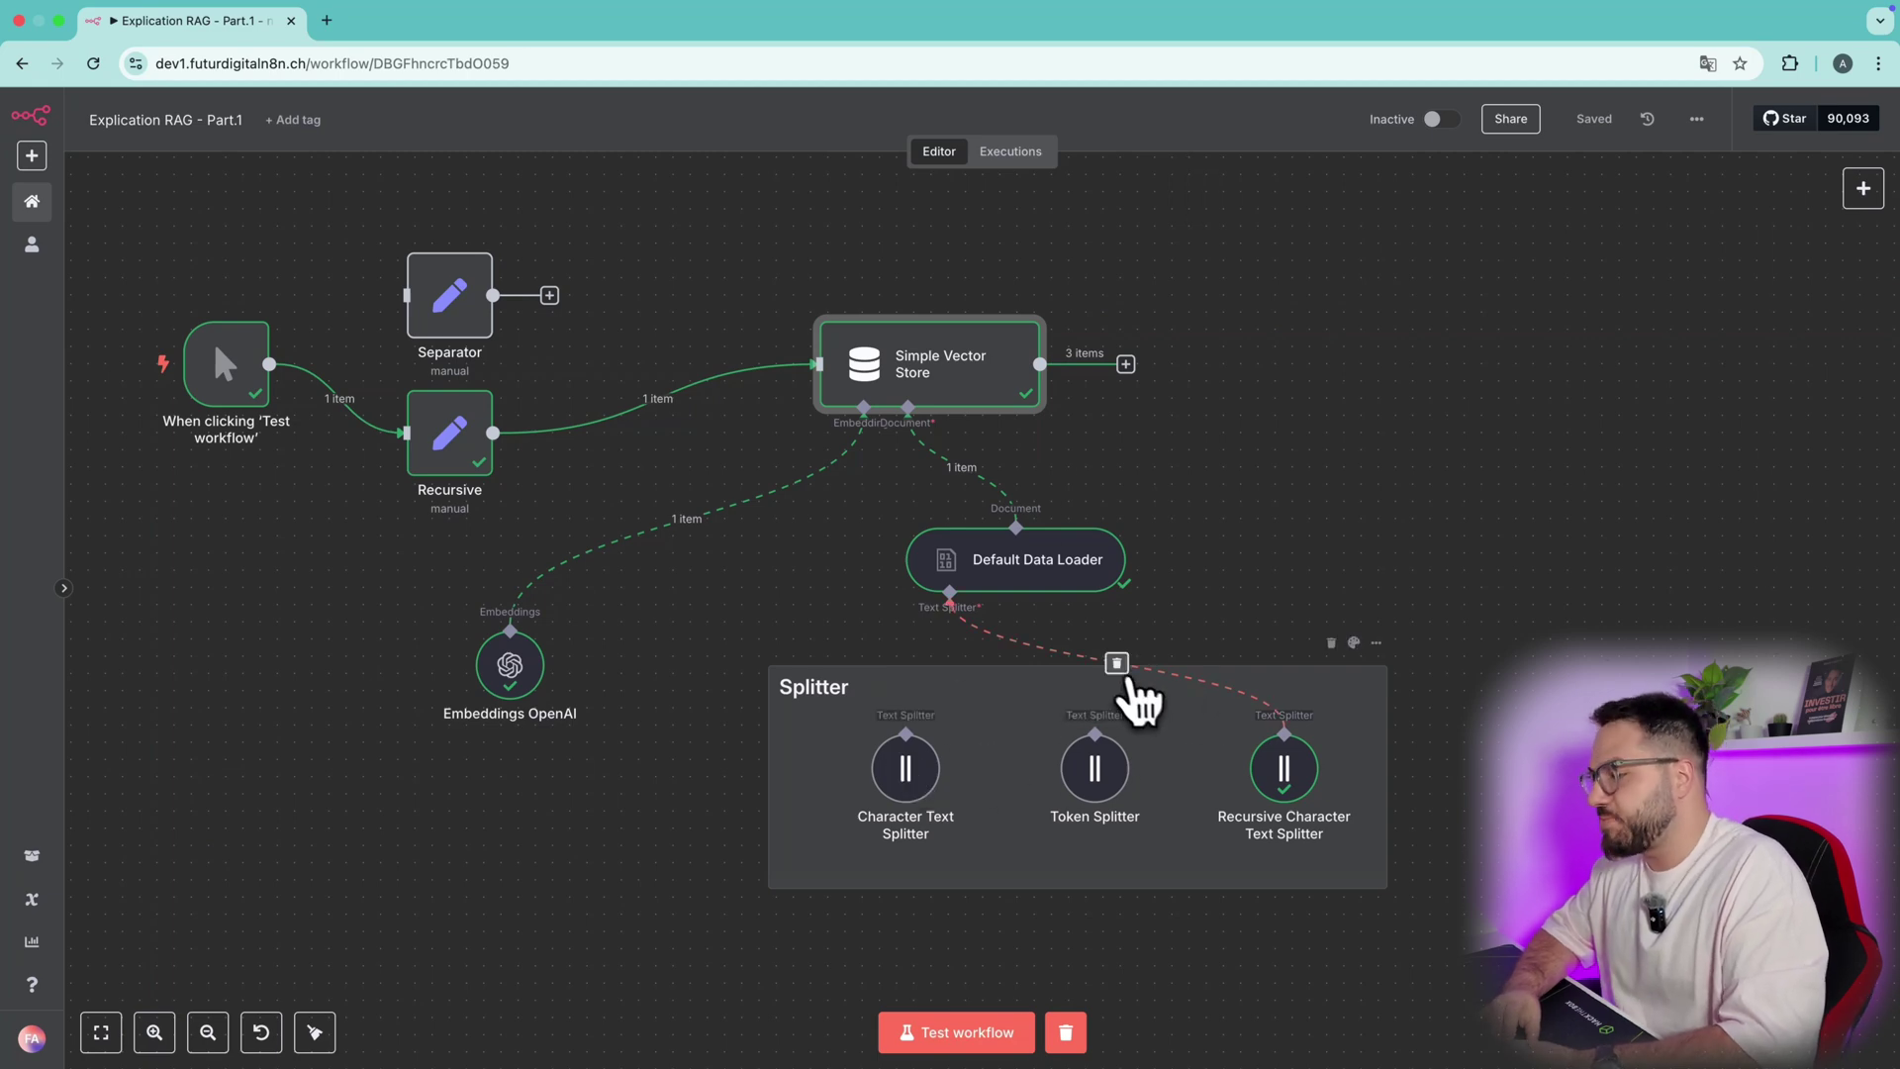
- Disconnect the Recursive Character Text Splitter from the Default Data Loader and set the Token Splitter's chunk overlap to 200
click(1114, 661)
double_click(1094, 762)
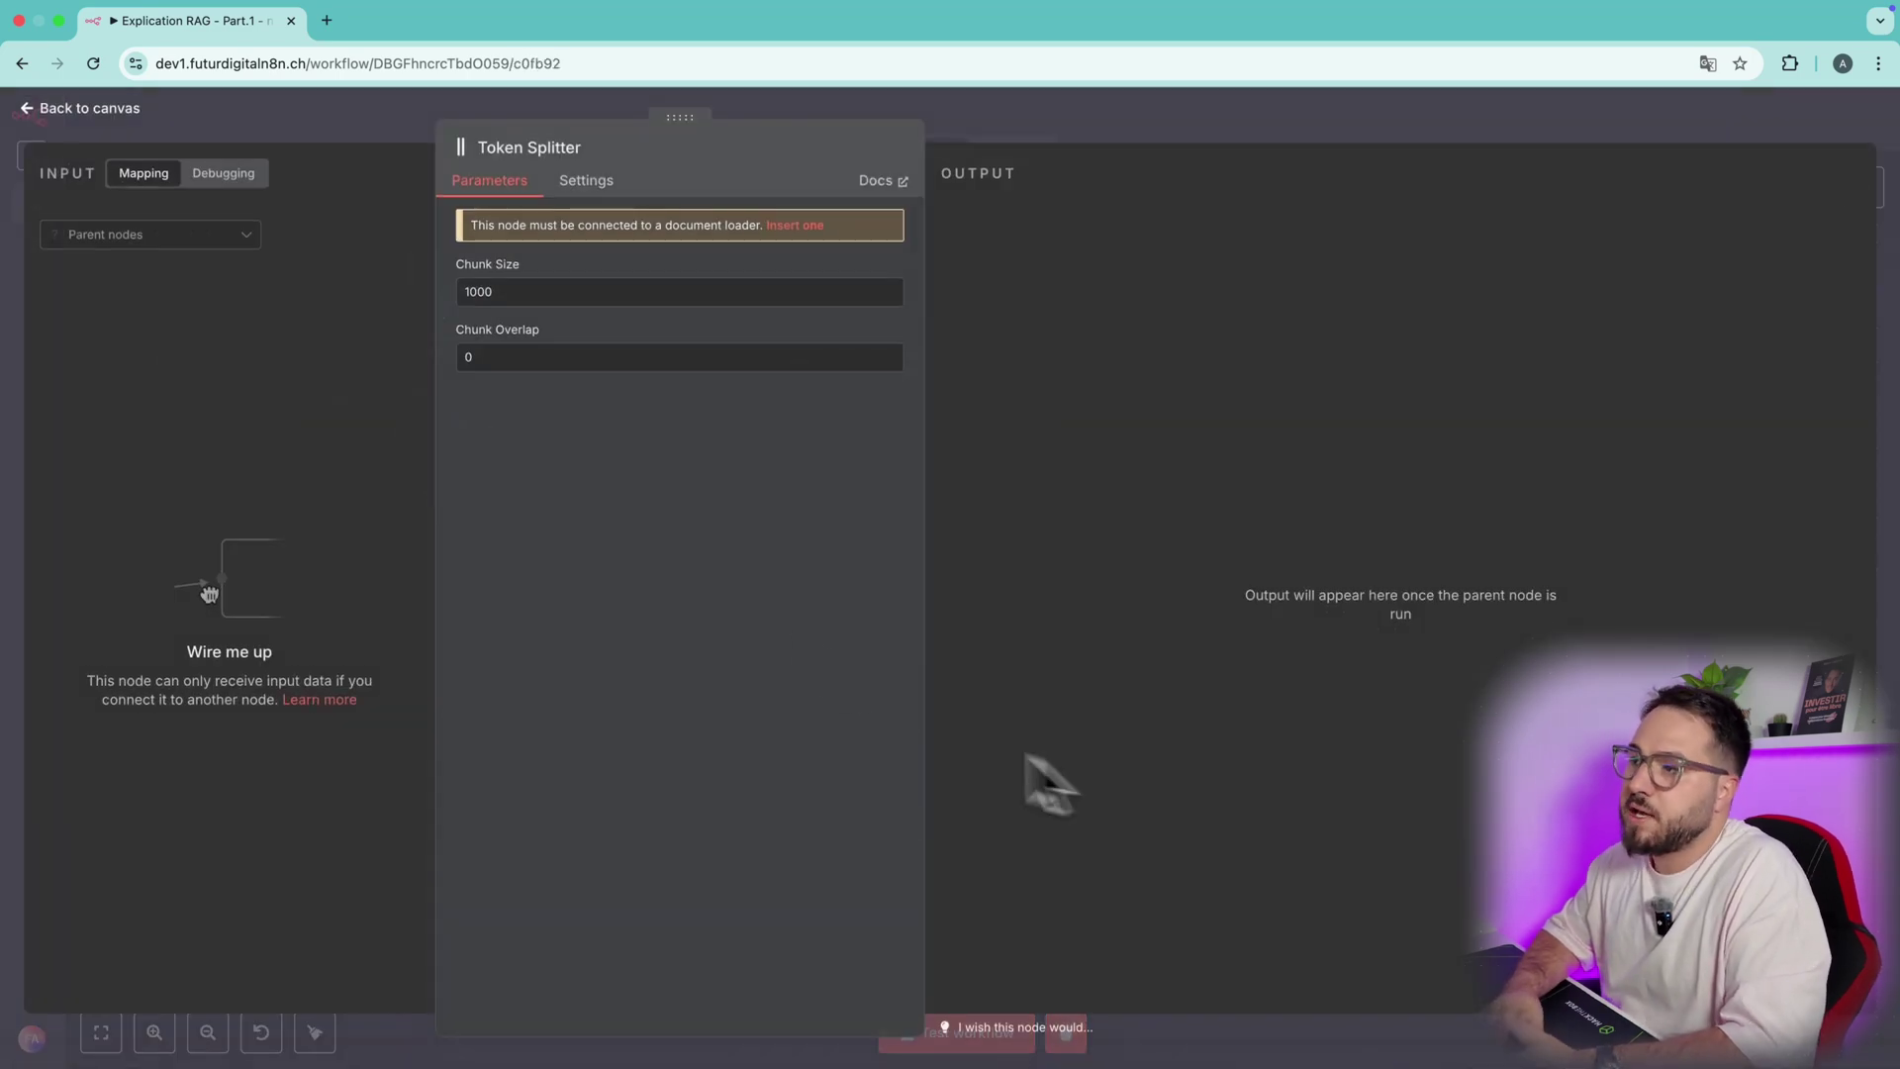
click(550, 292)
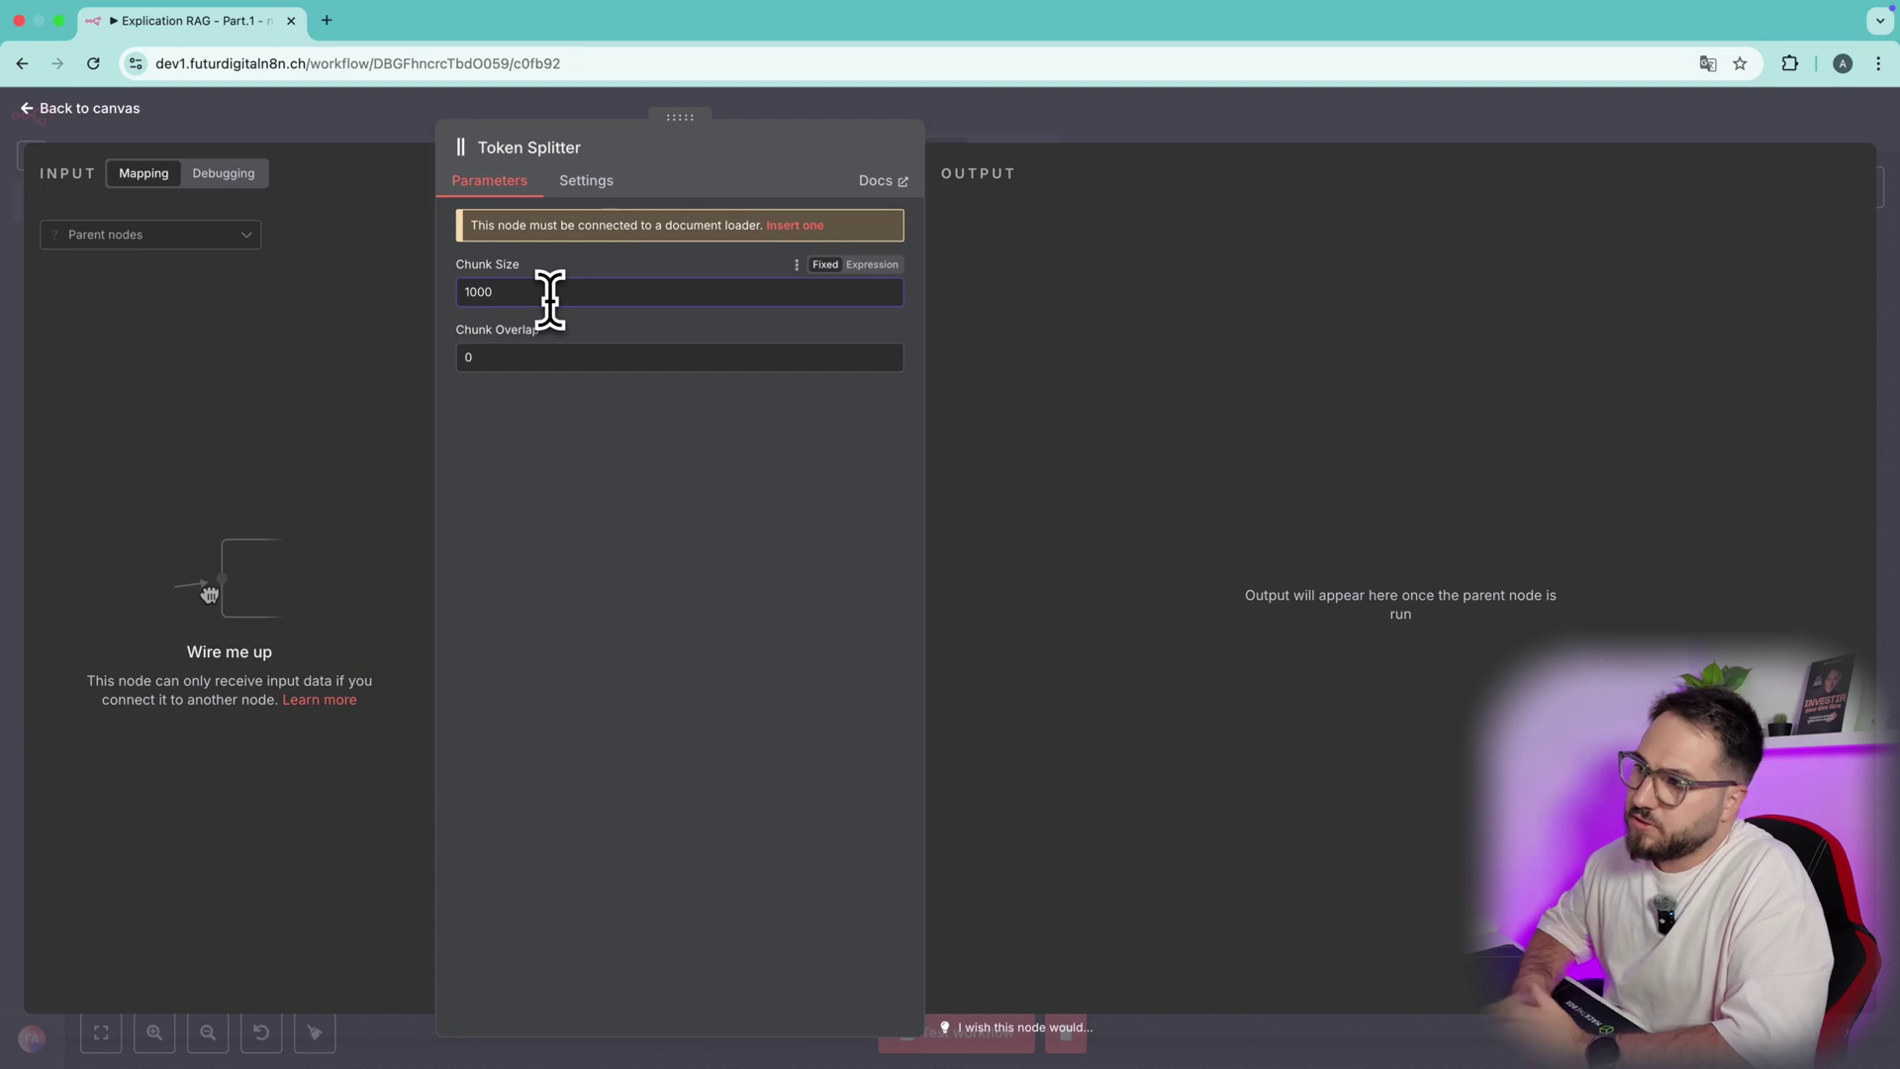
click(513, 358)
key(BackSpace)
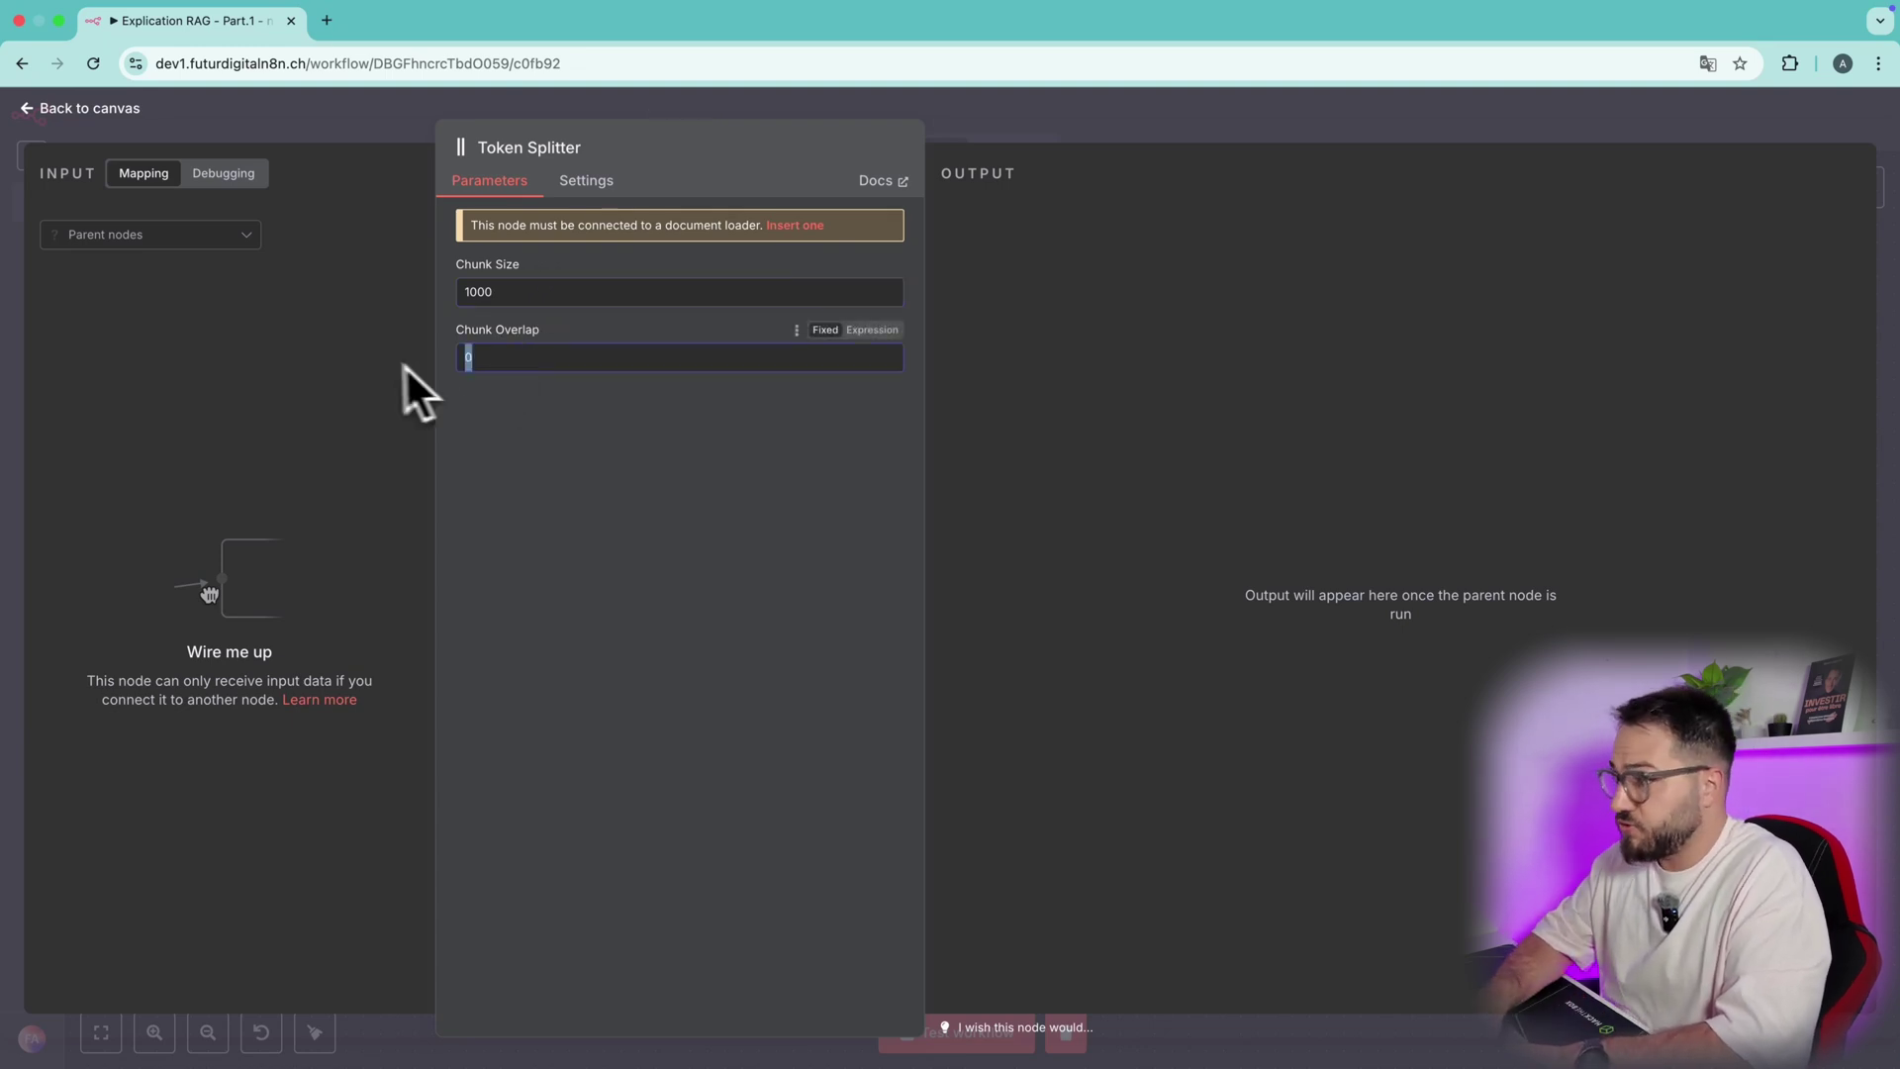
text(200)
click(1108, 810)
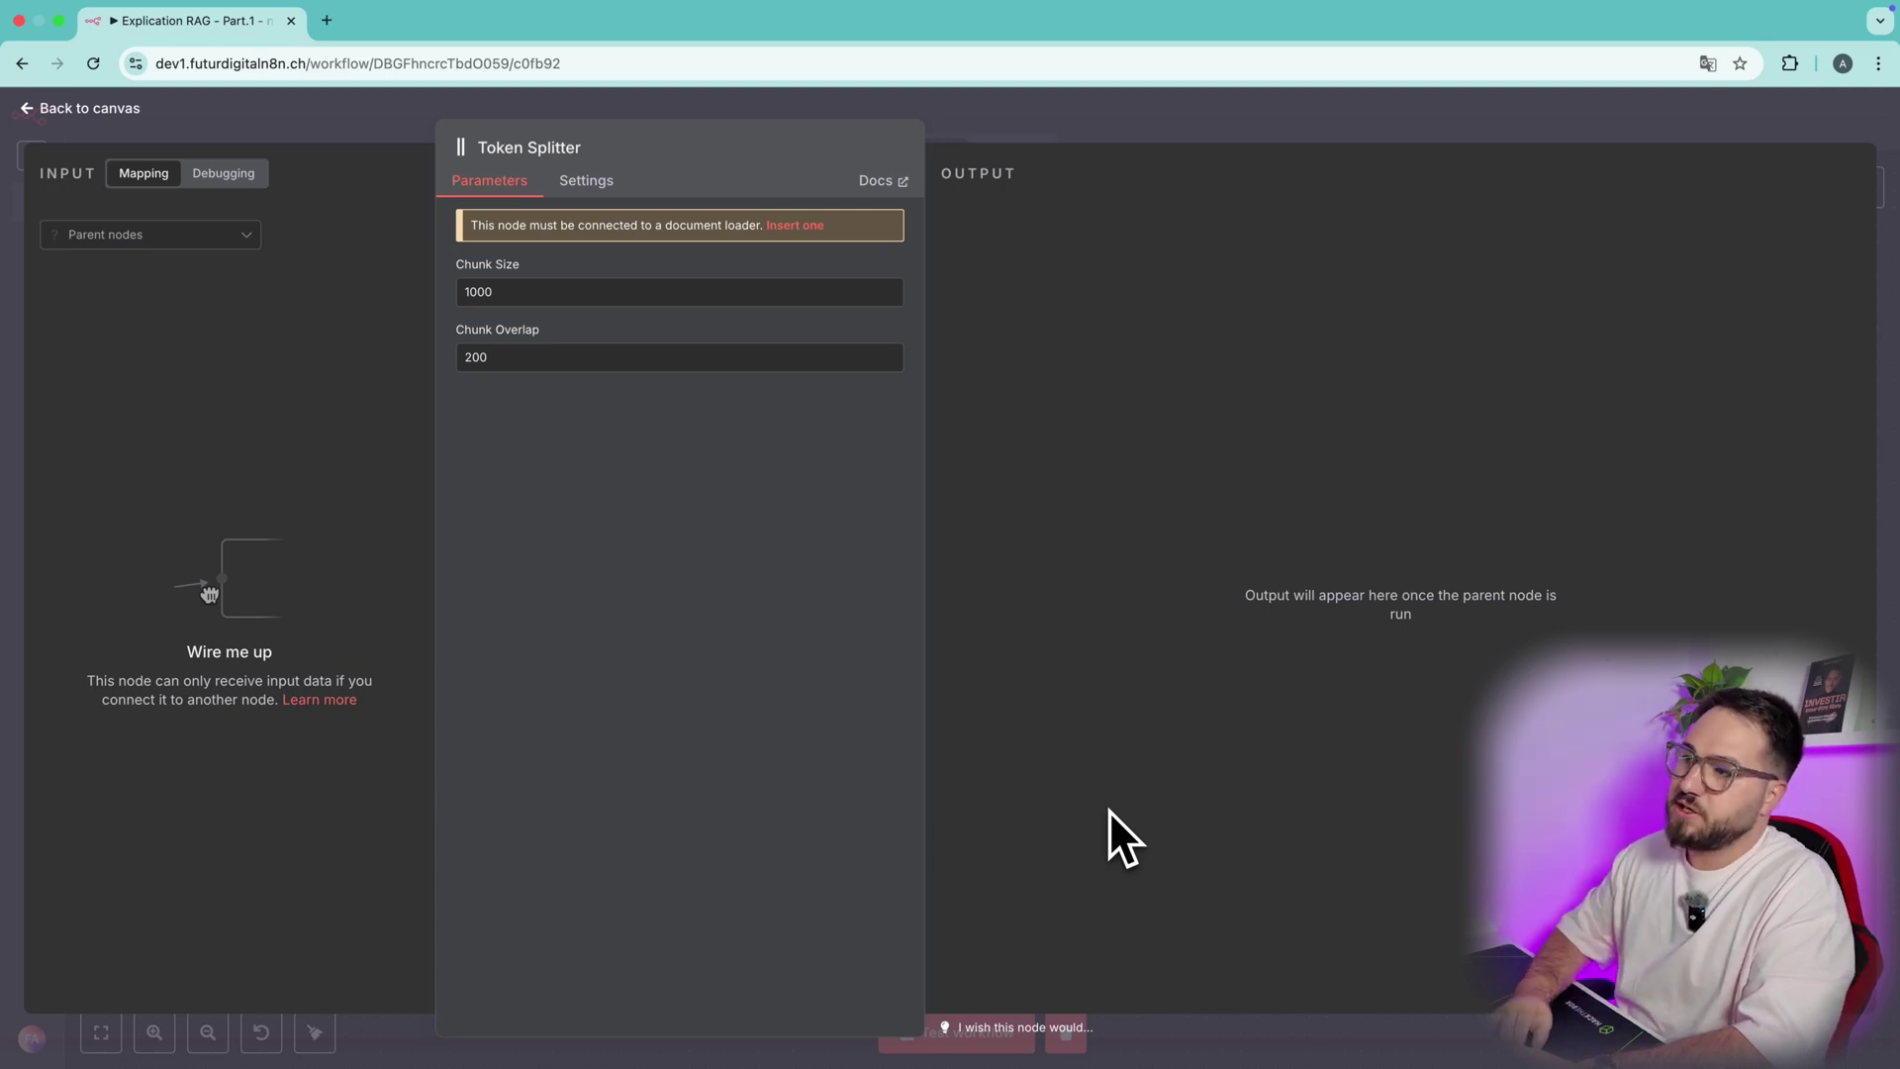
double_click(530, 366)
click(1203, 193)
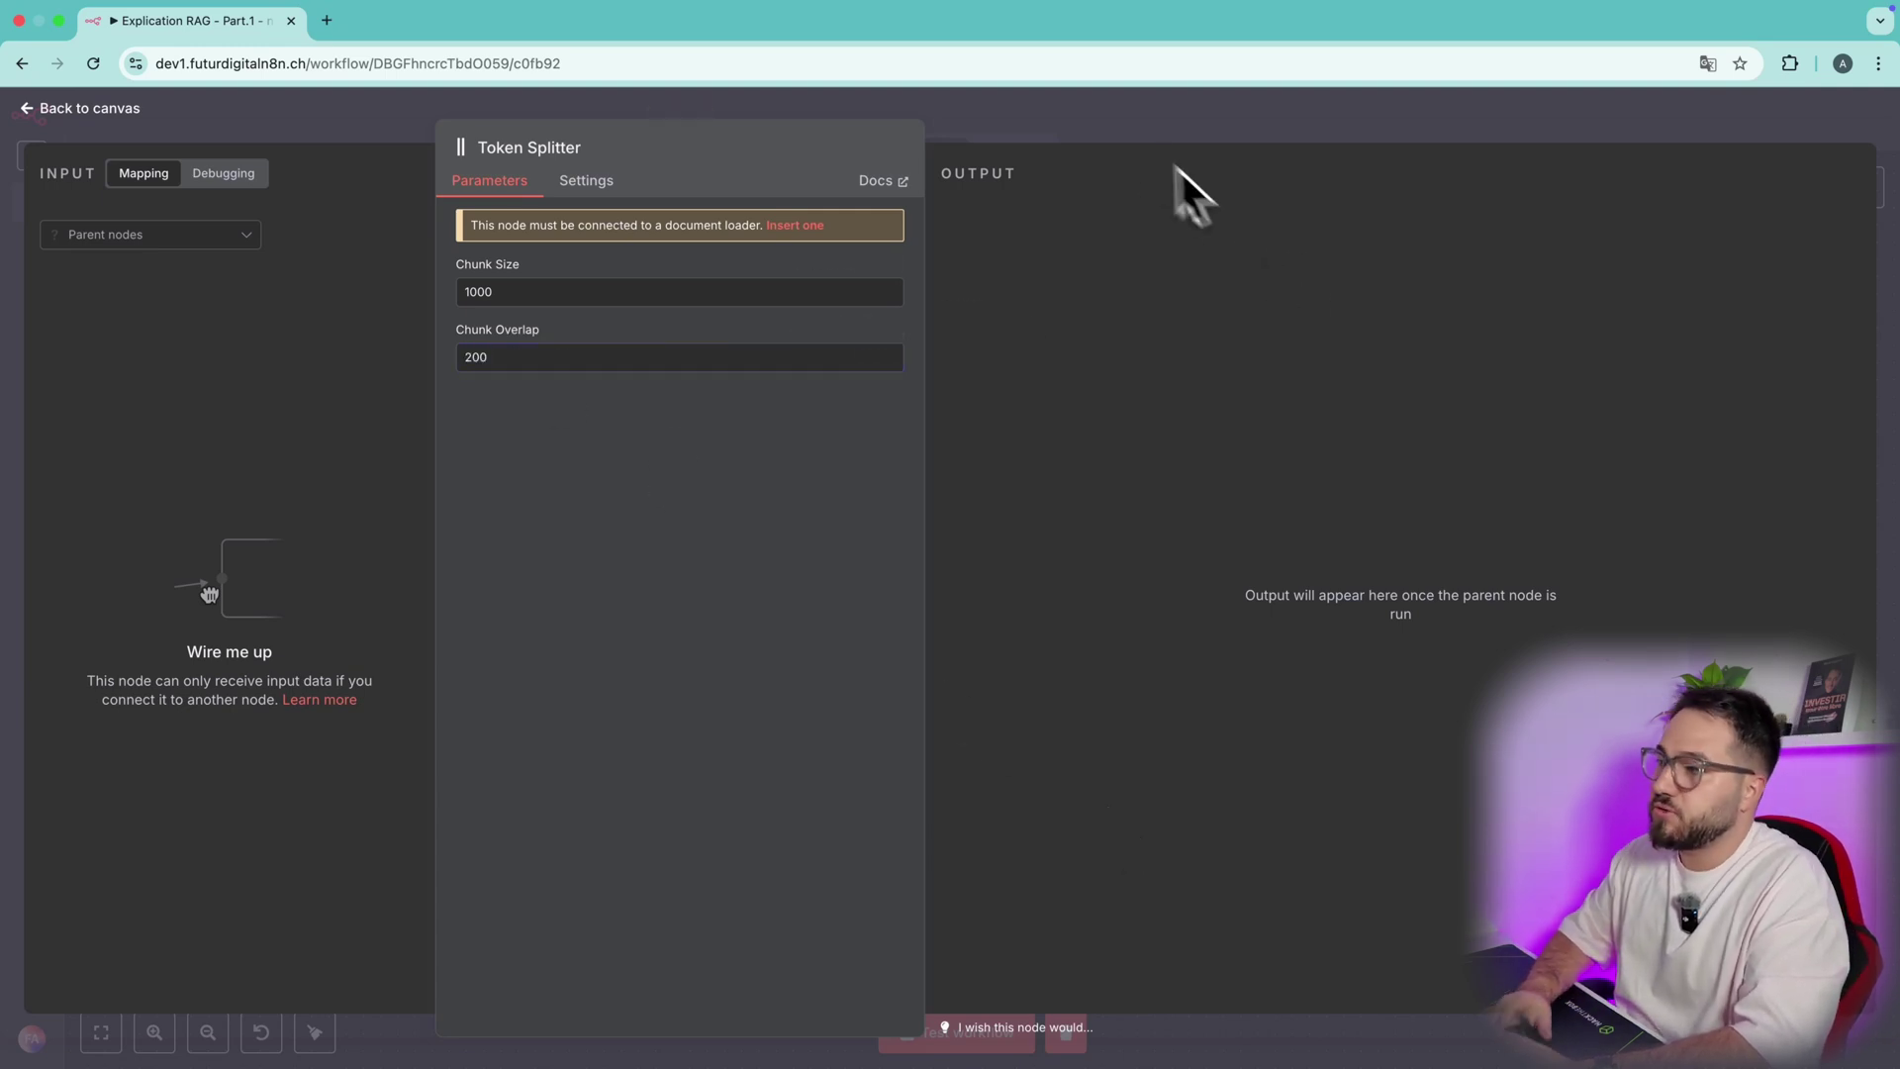
click(1112, 122)
- Move the Embeddings OpenAI node up level with the Default Data Loader and open its settings
mouse_move(396, 386)
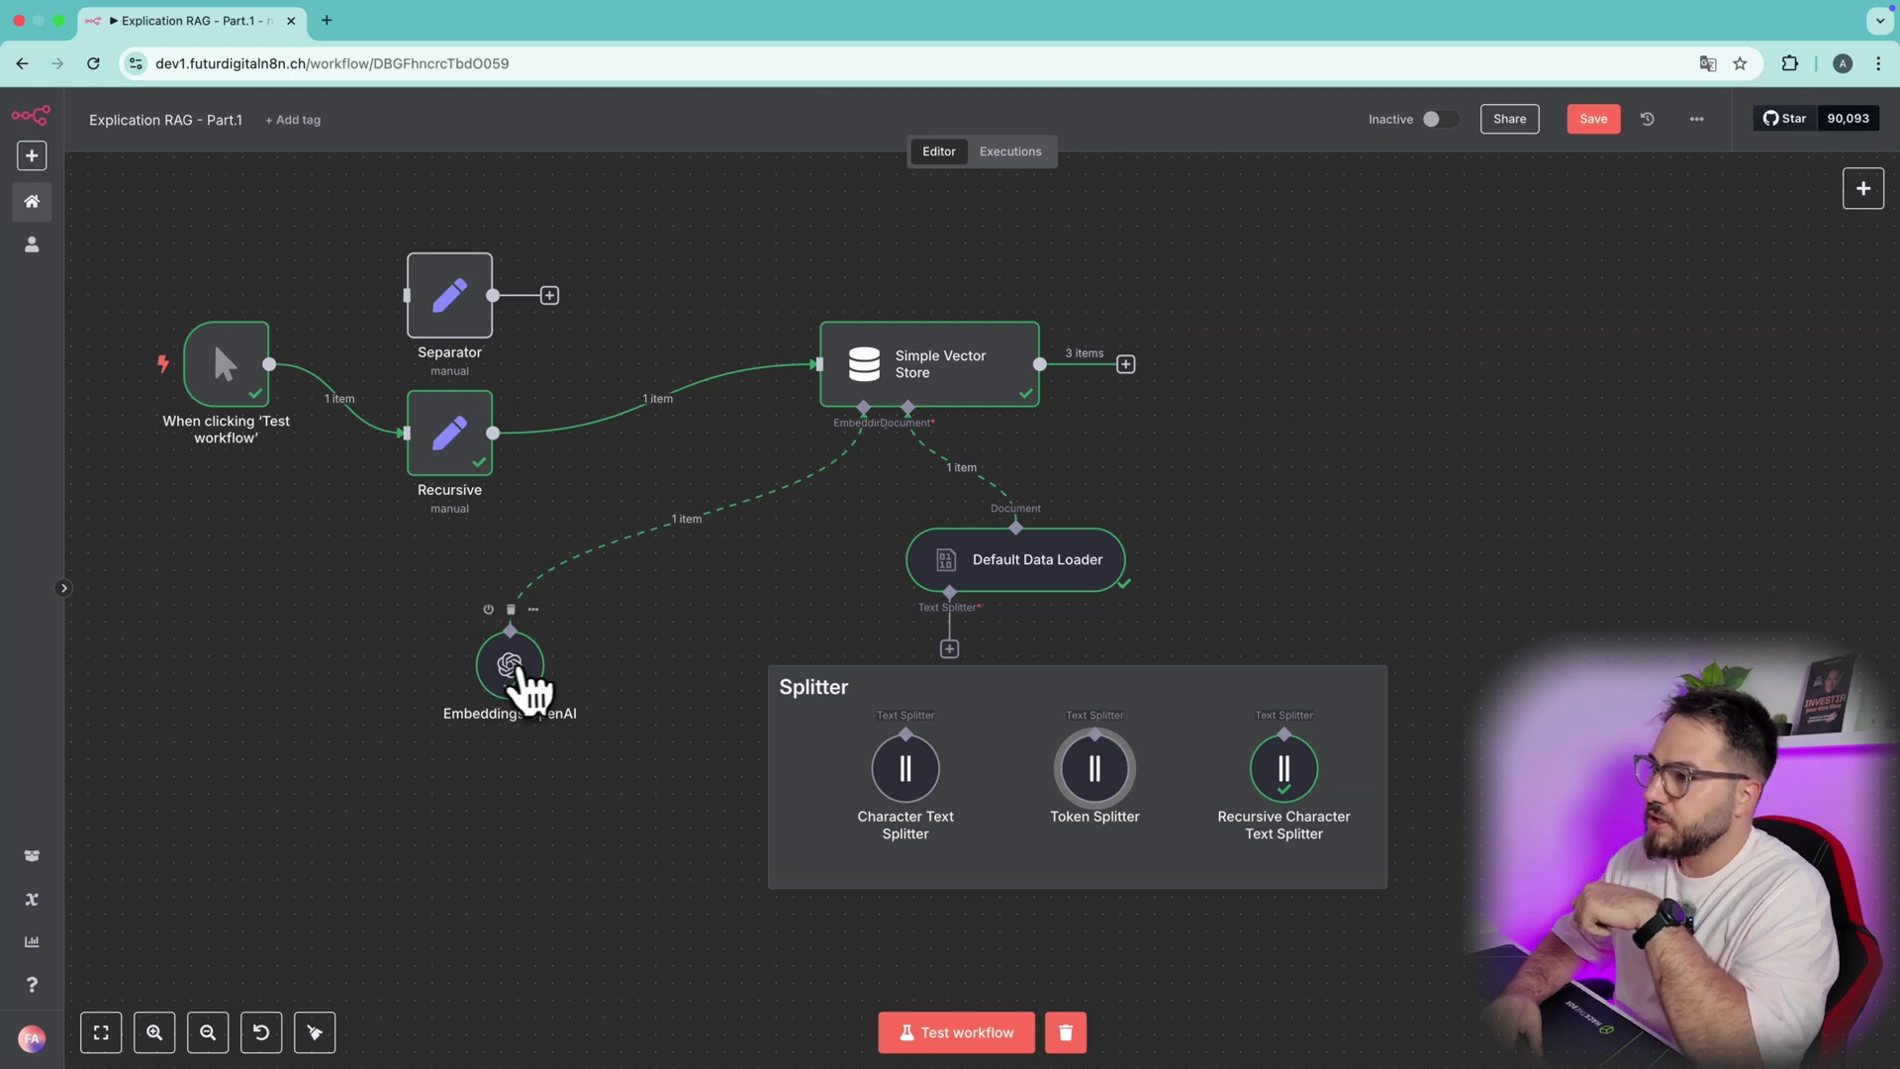
drag(512, 665, 644, 558)
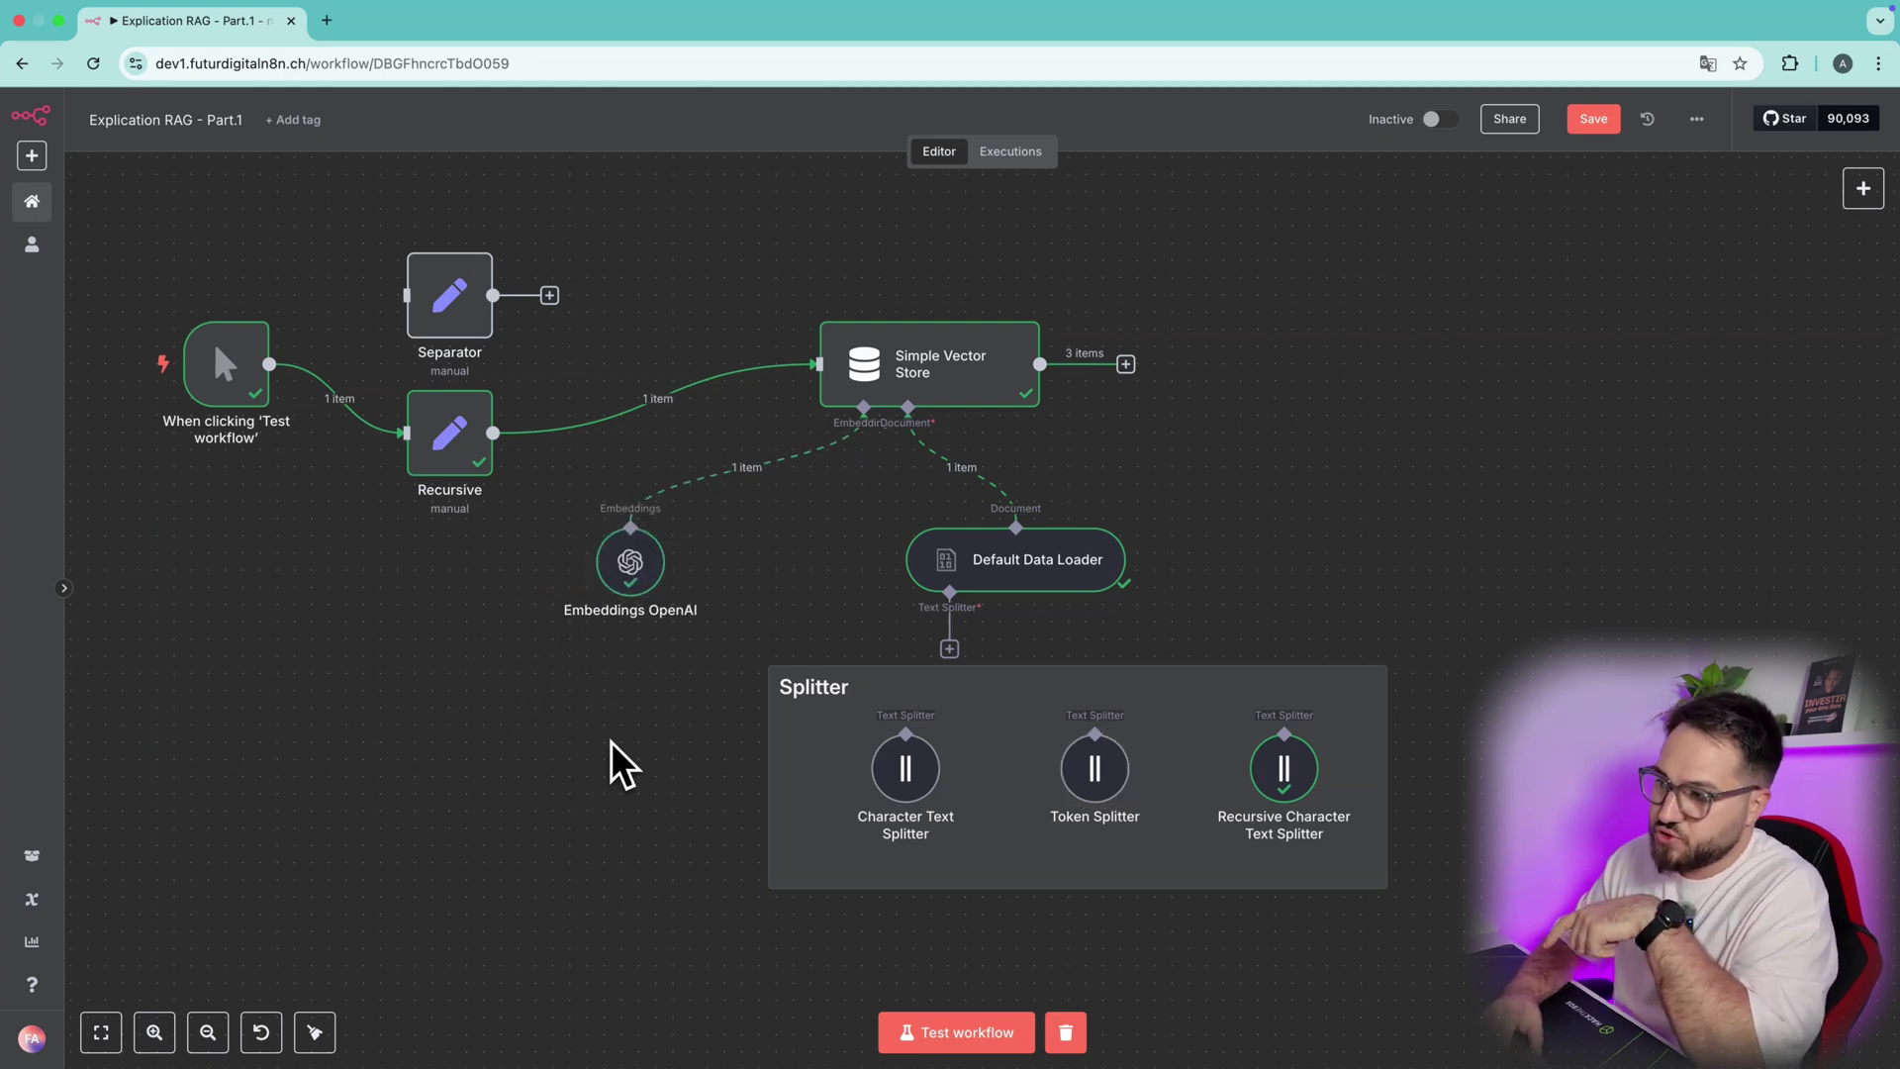
double_click(630, 569)
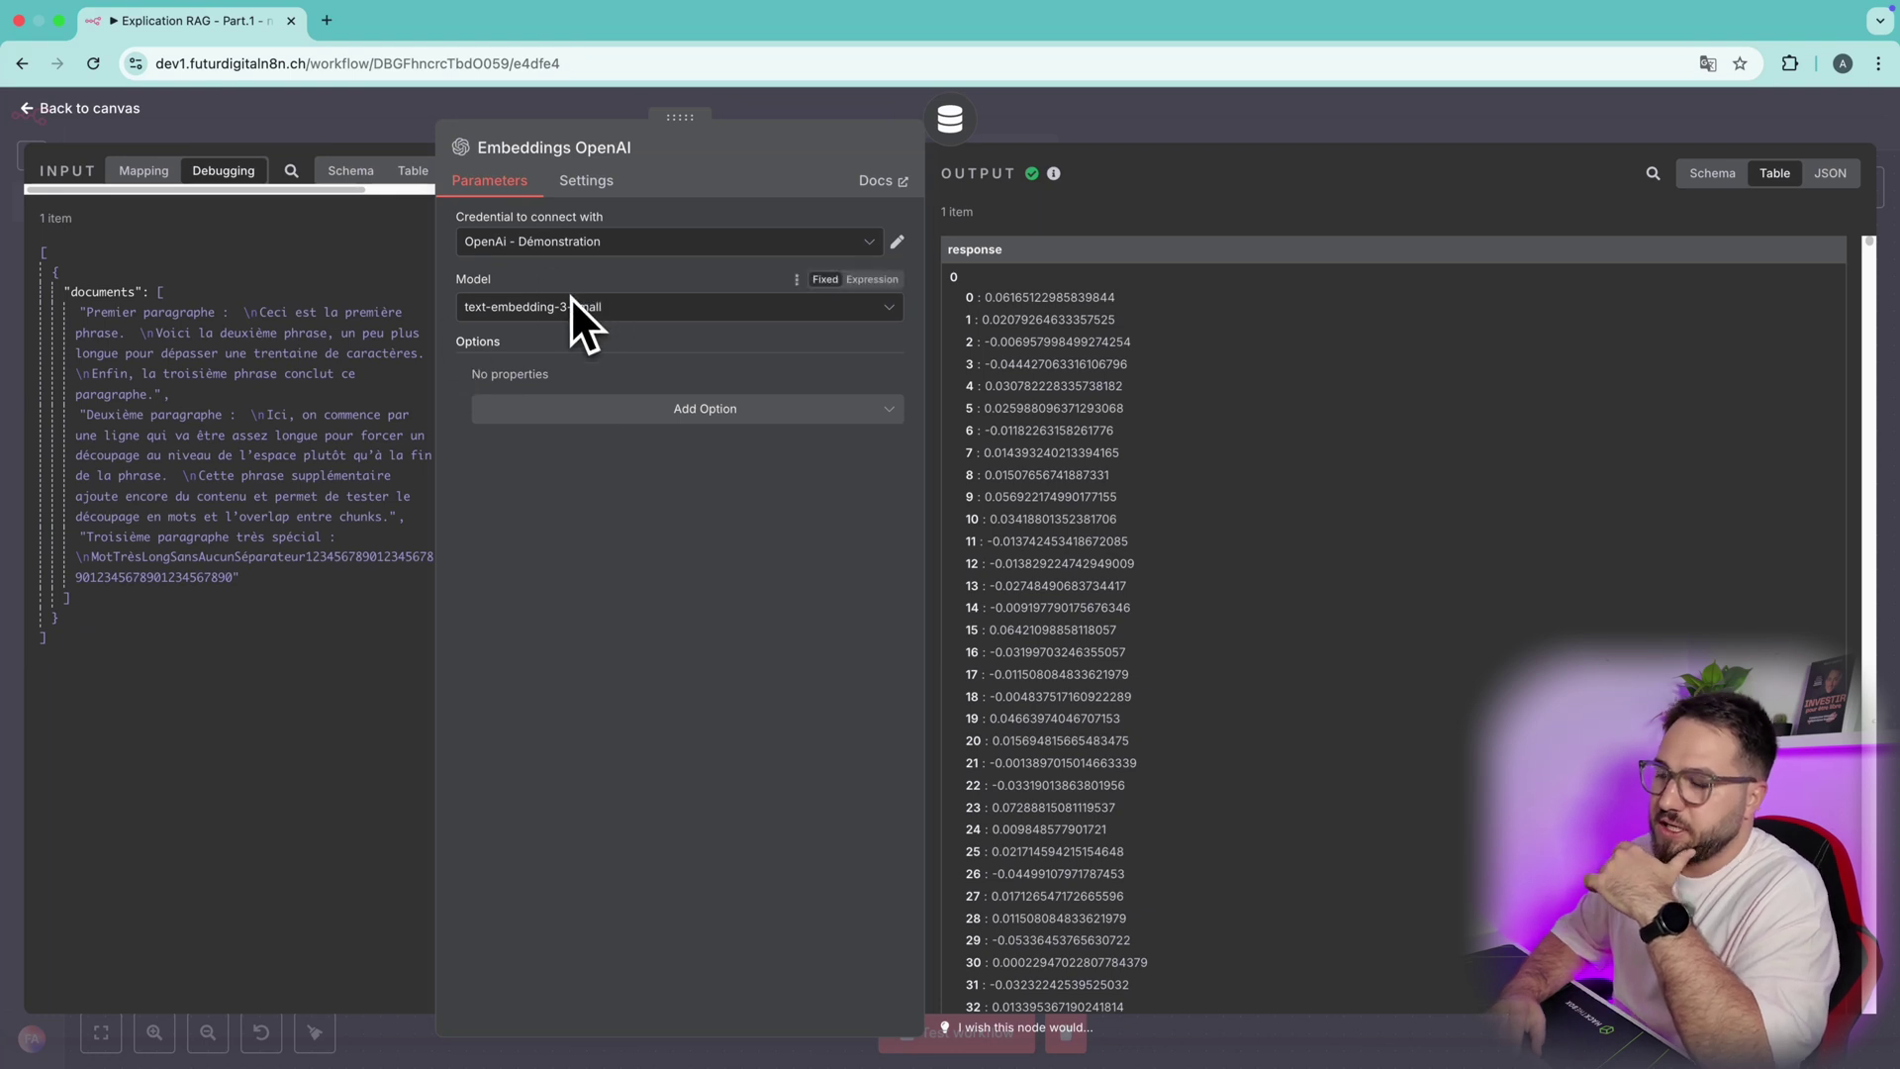
- Add the Dimensions option with 1536 to the Embeddings OpenAI node and remove the option again
click(516, 413)
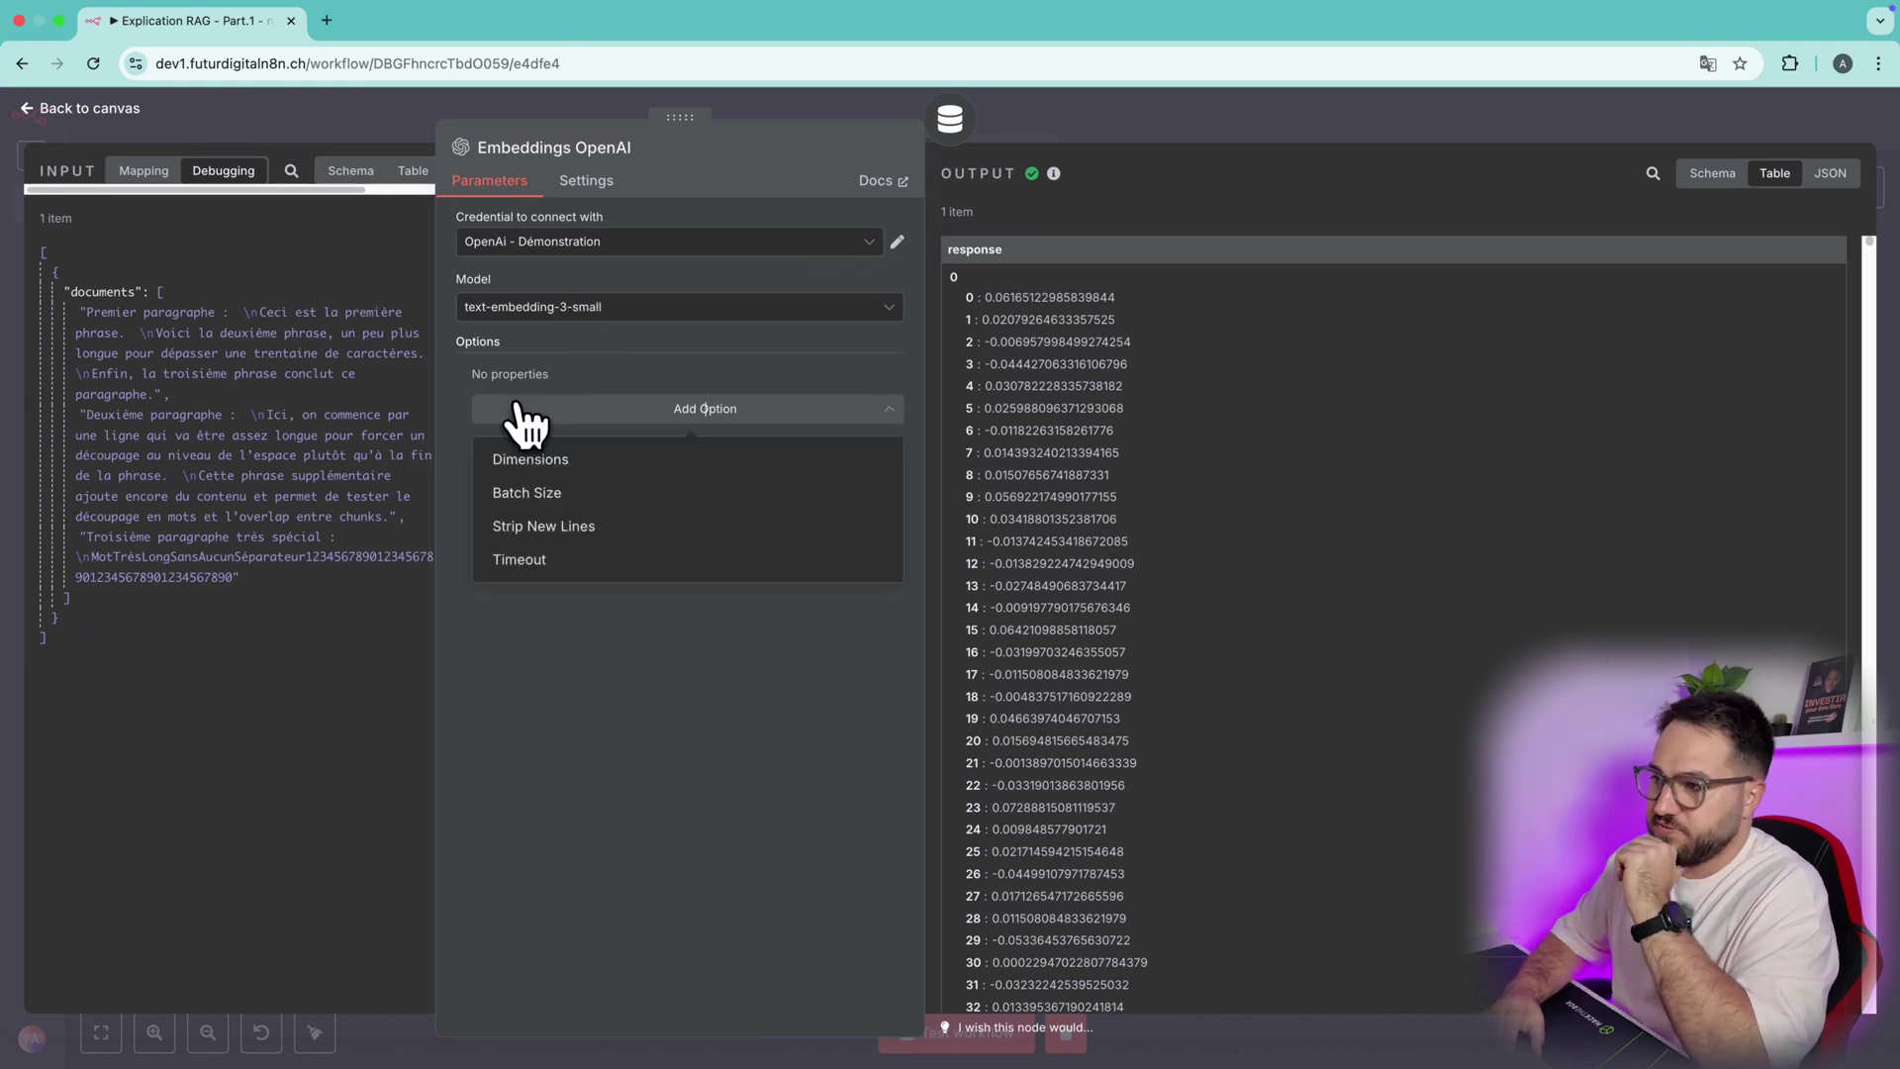
click(554, 459)
click(579, 410)
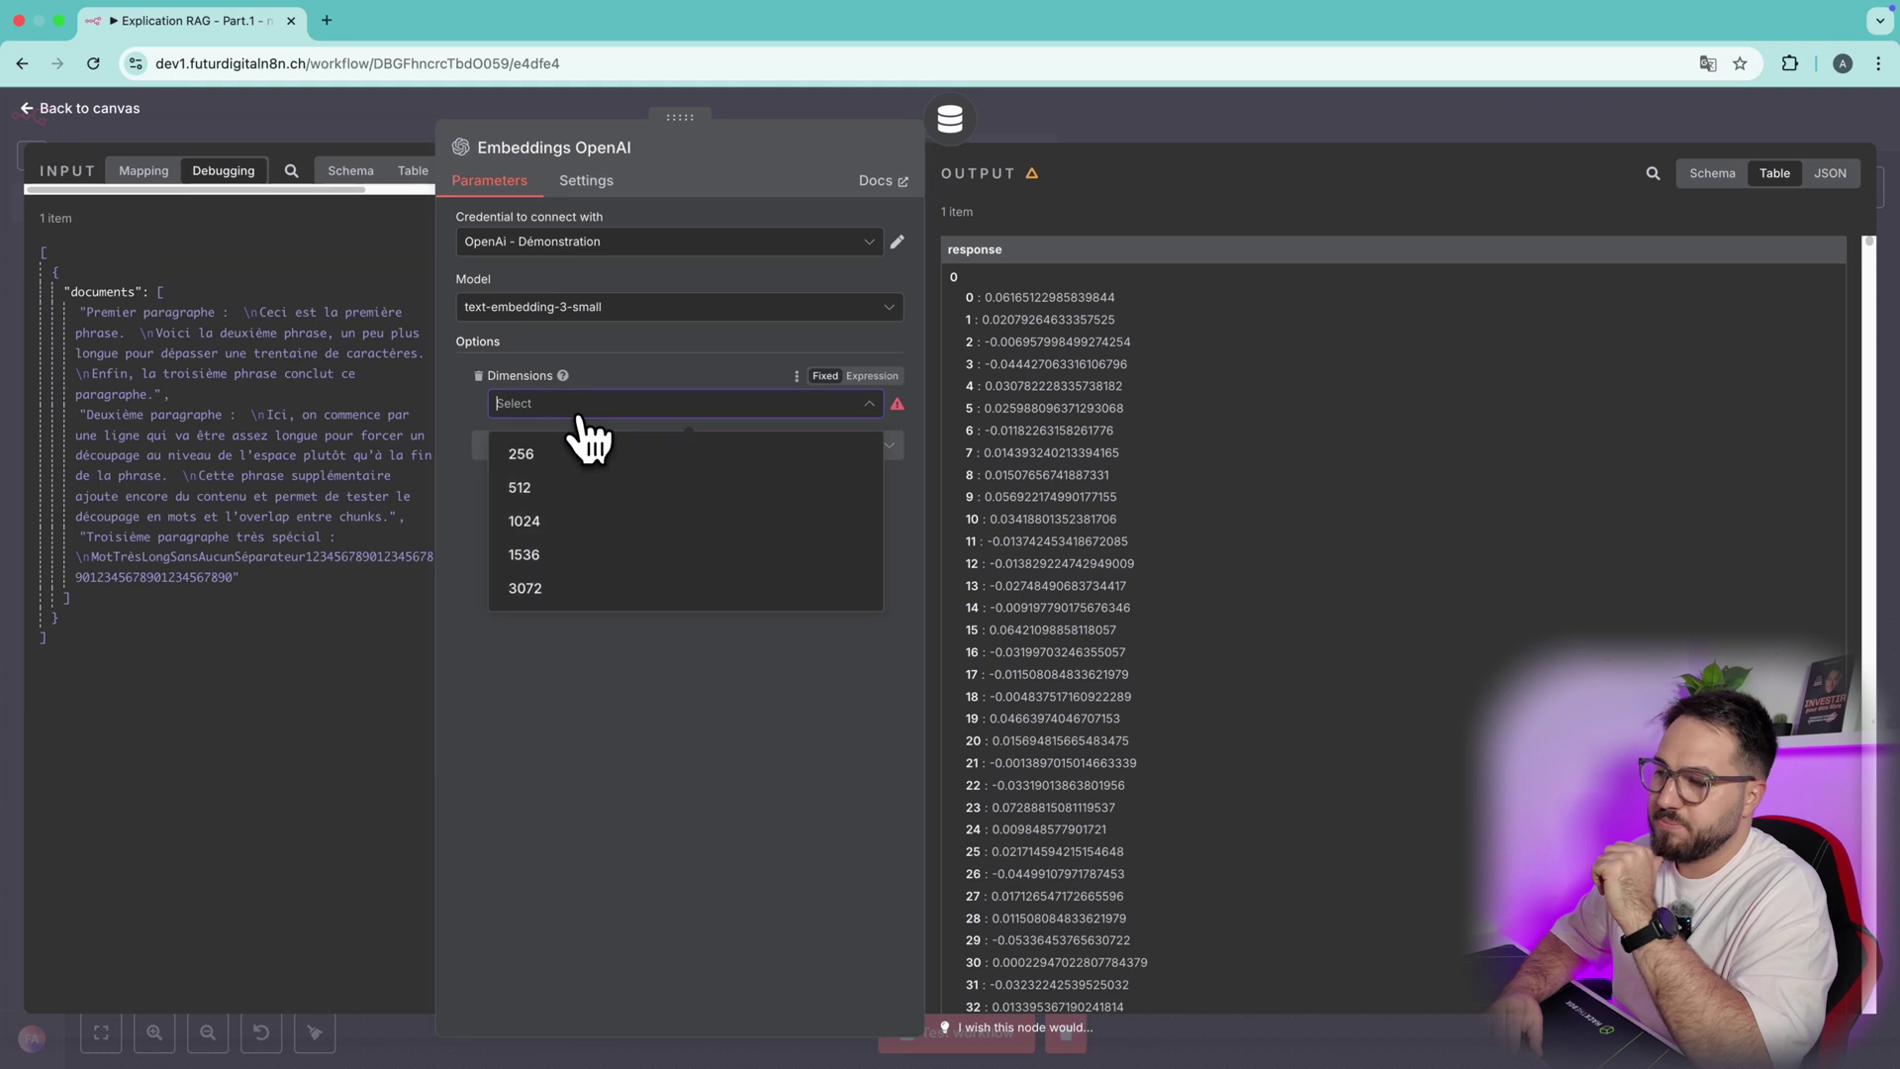
click(560, 554)
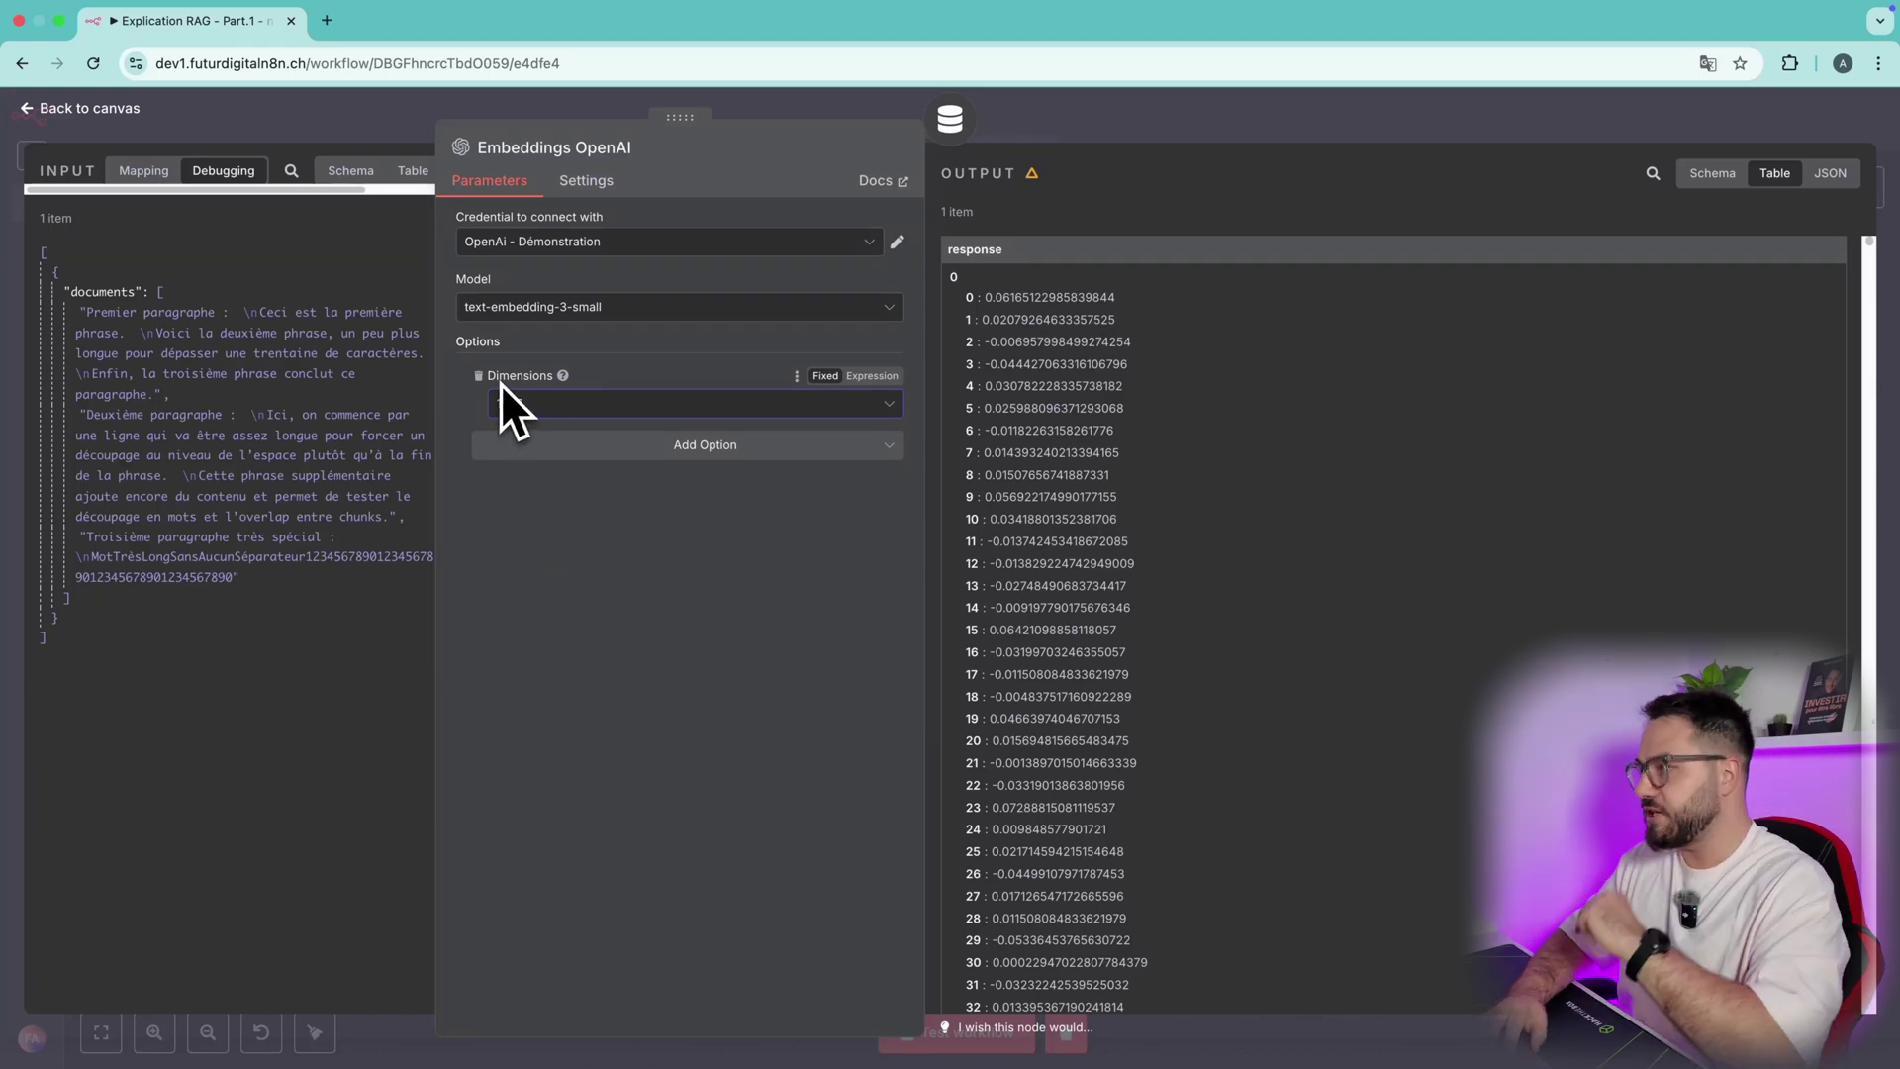
click(479, 375)
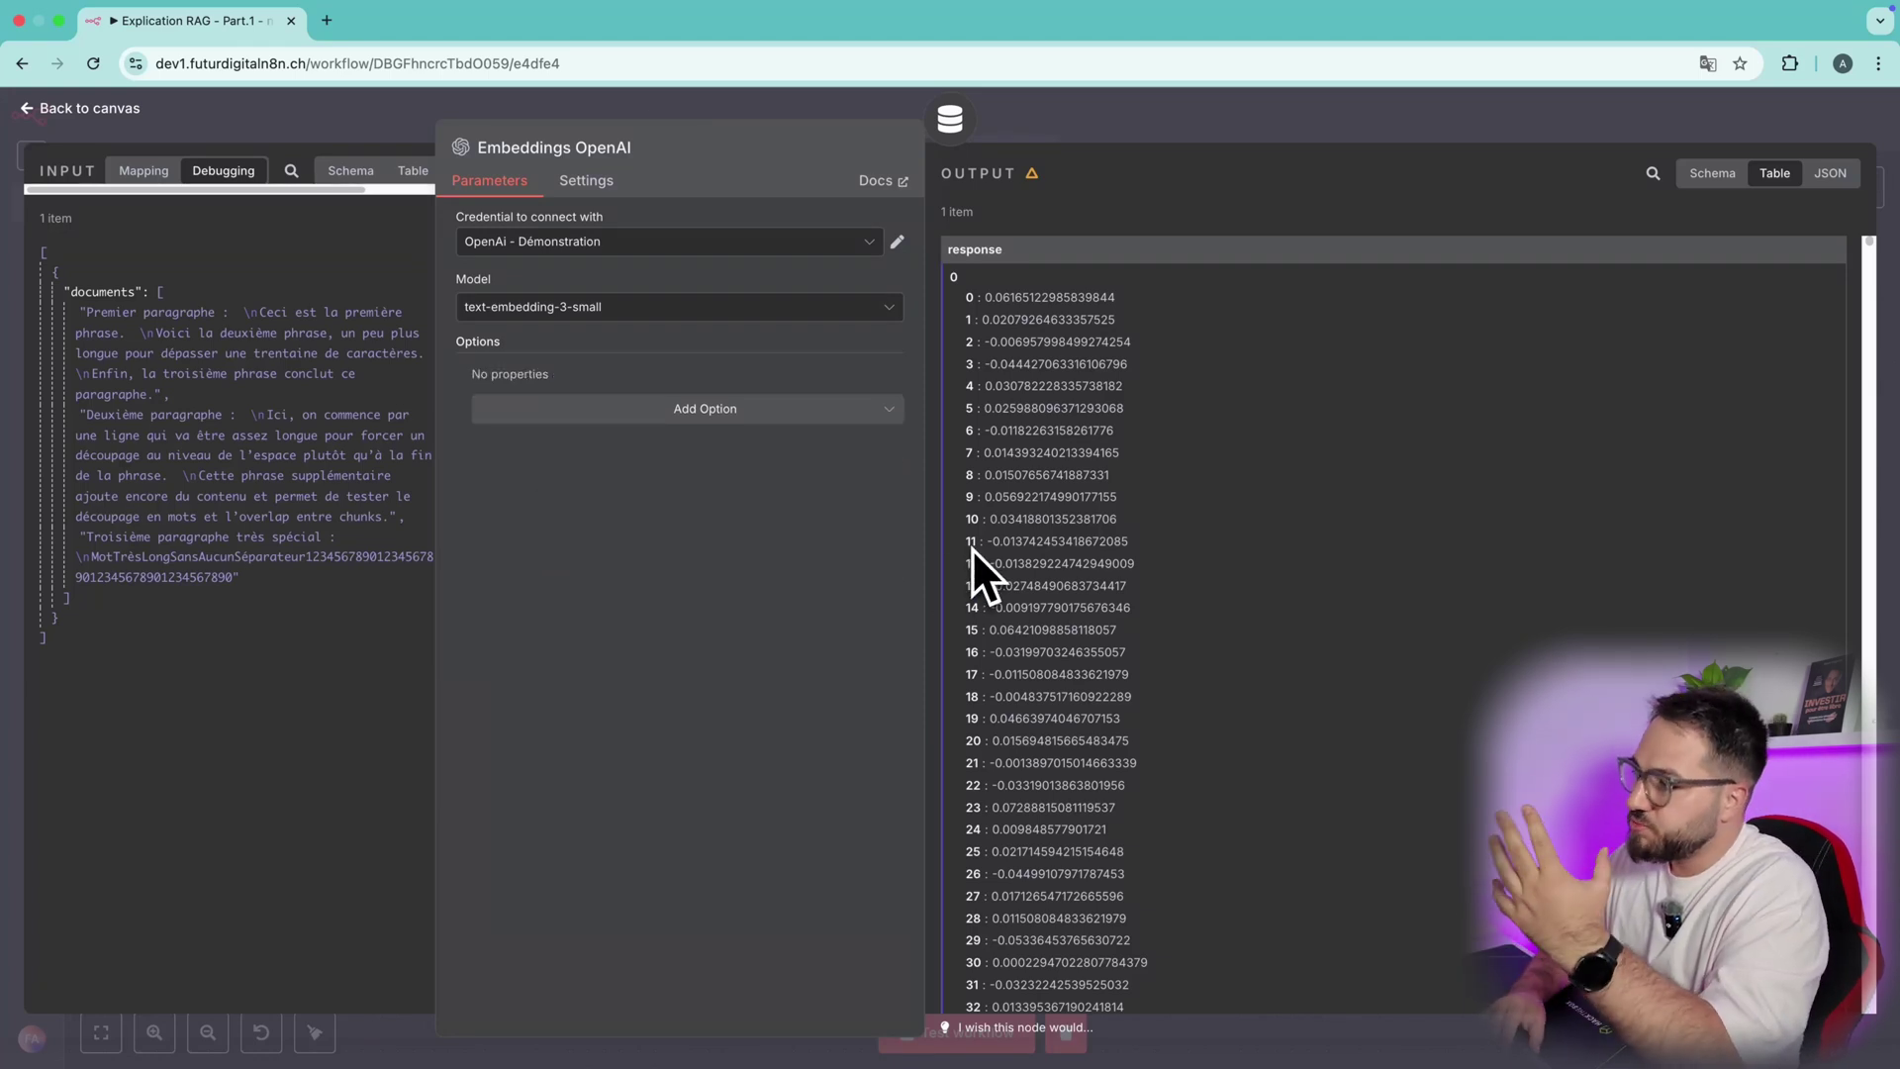
- Examine the vector values in the Embeddings OpenAI output and relate them to the EMBEDDINGS block in the whiteboard's AI Agent diagram
drag(995, 297, 1156, 665)
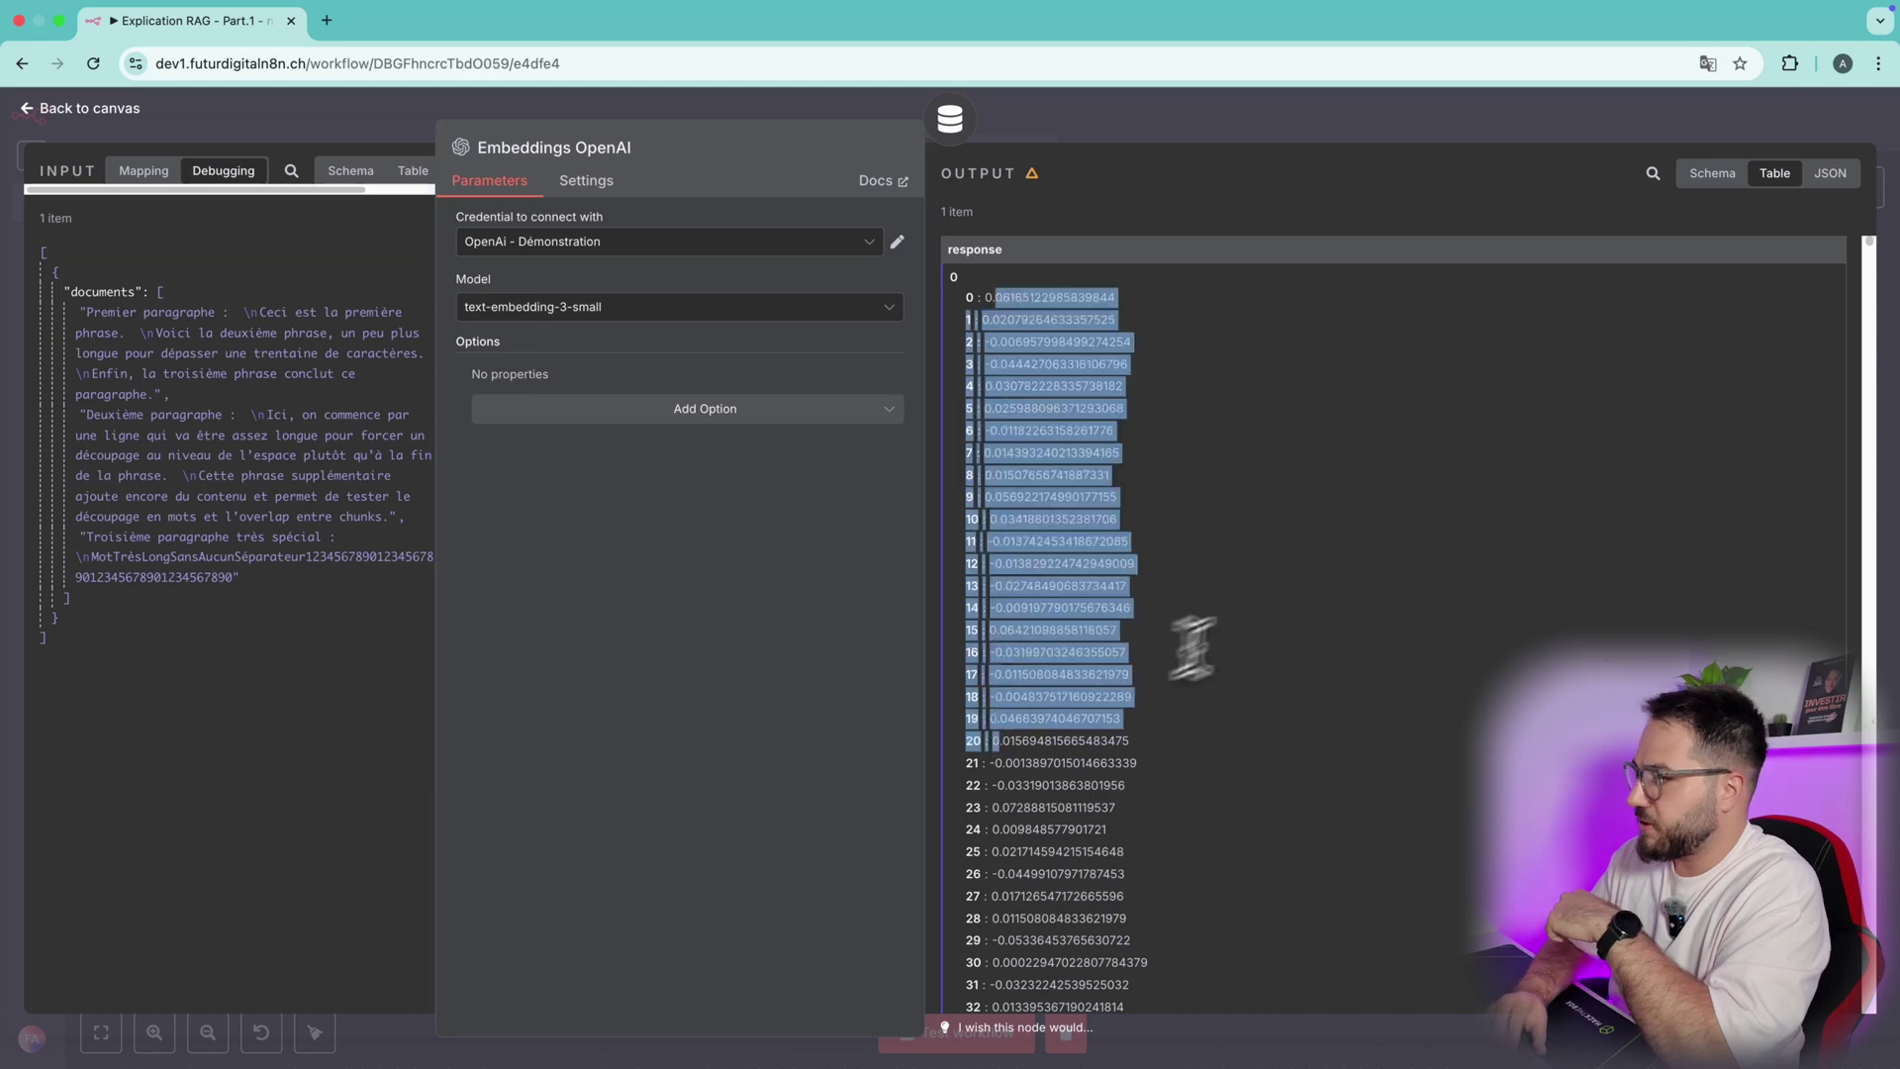
key(ctrl+Right)
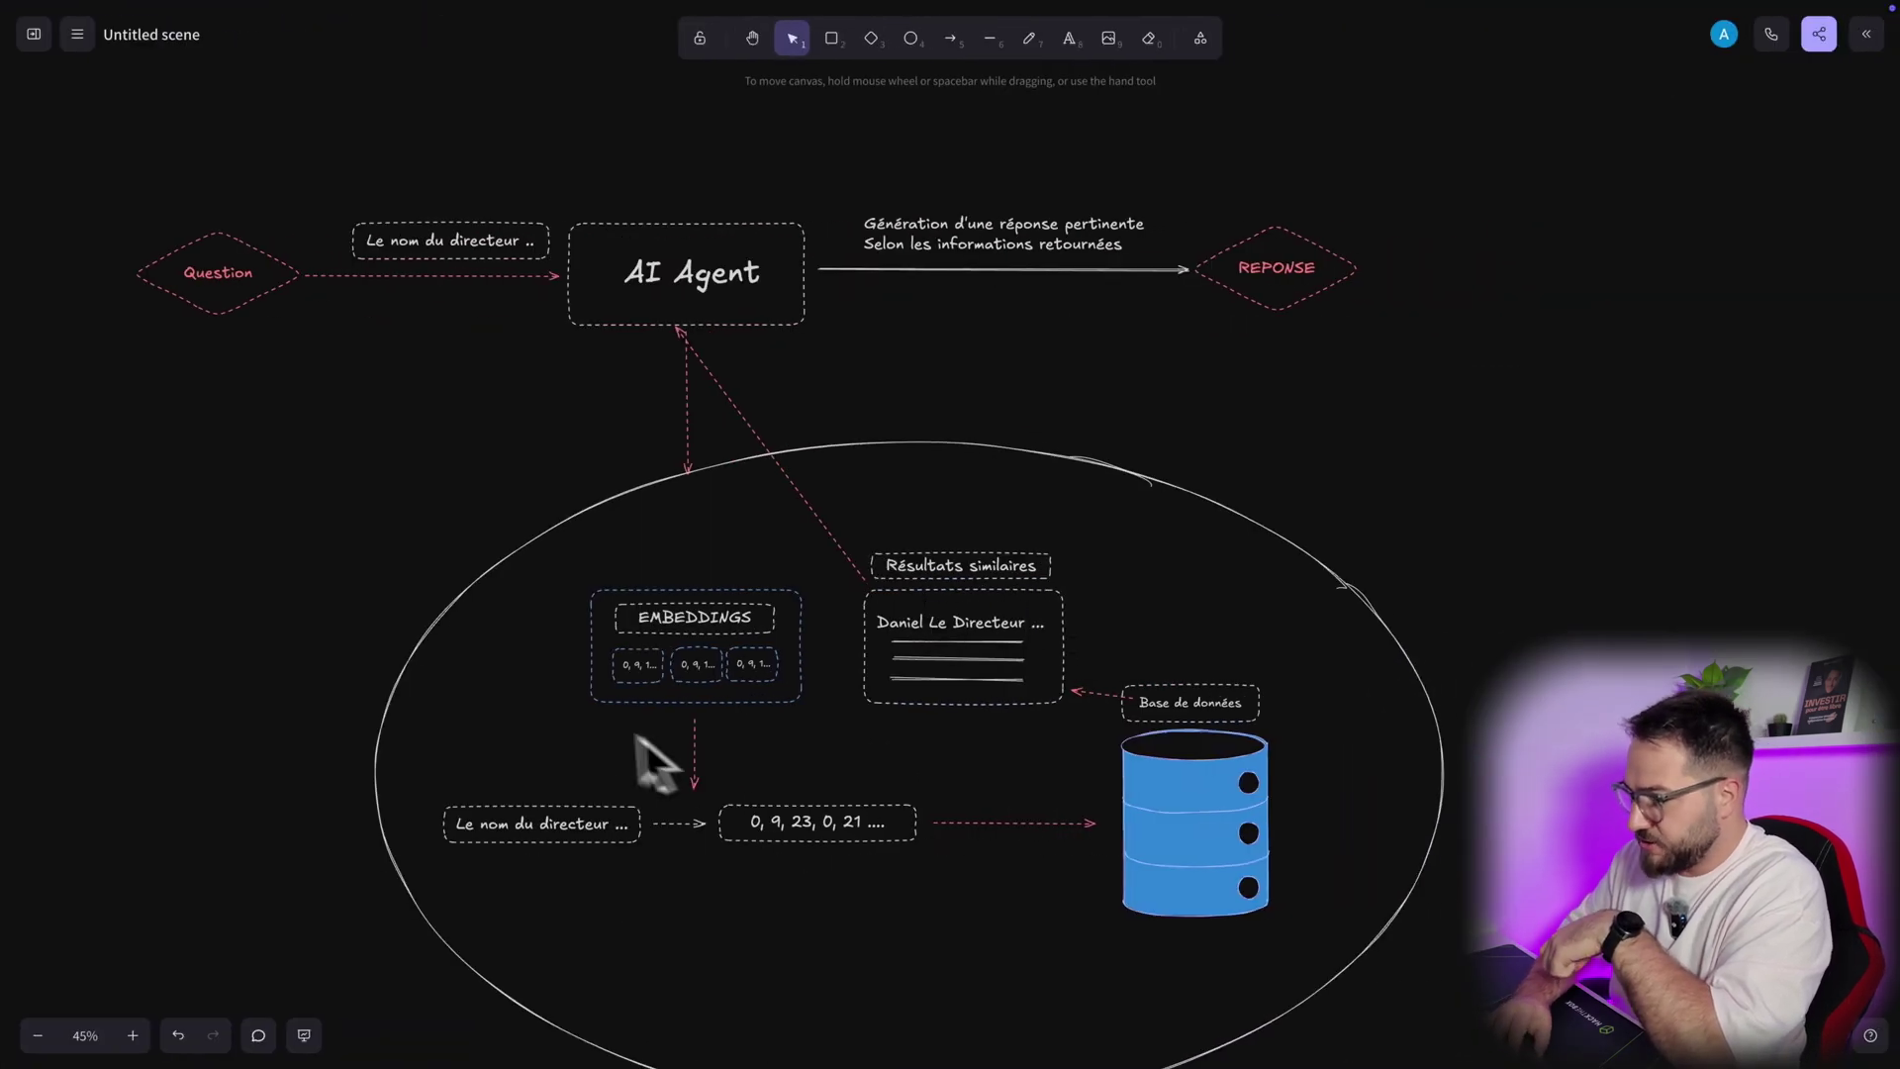
scroll(762, 610, up, 6)
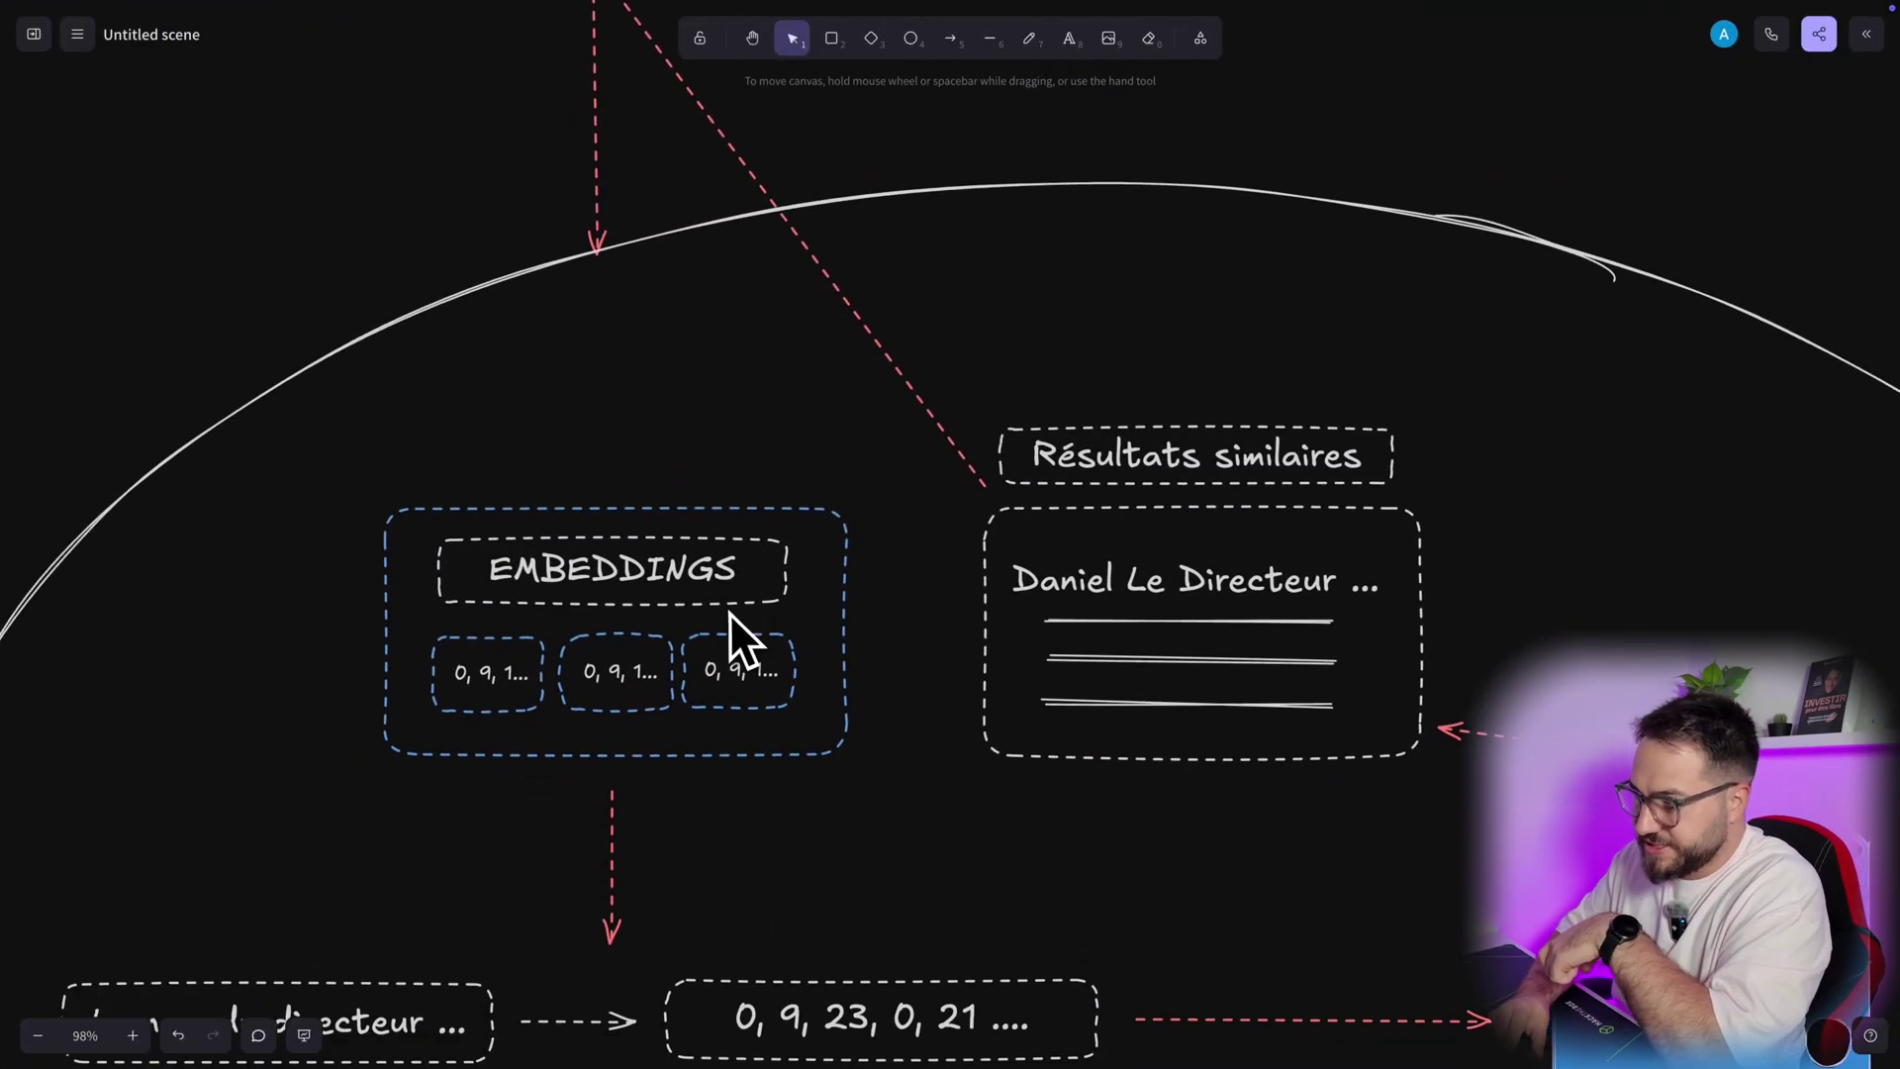
key(ctrl+Left)
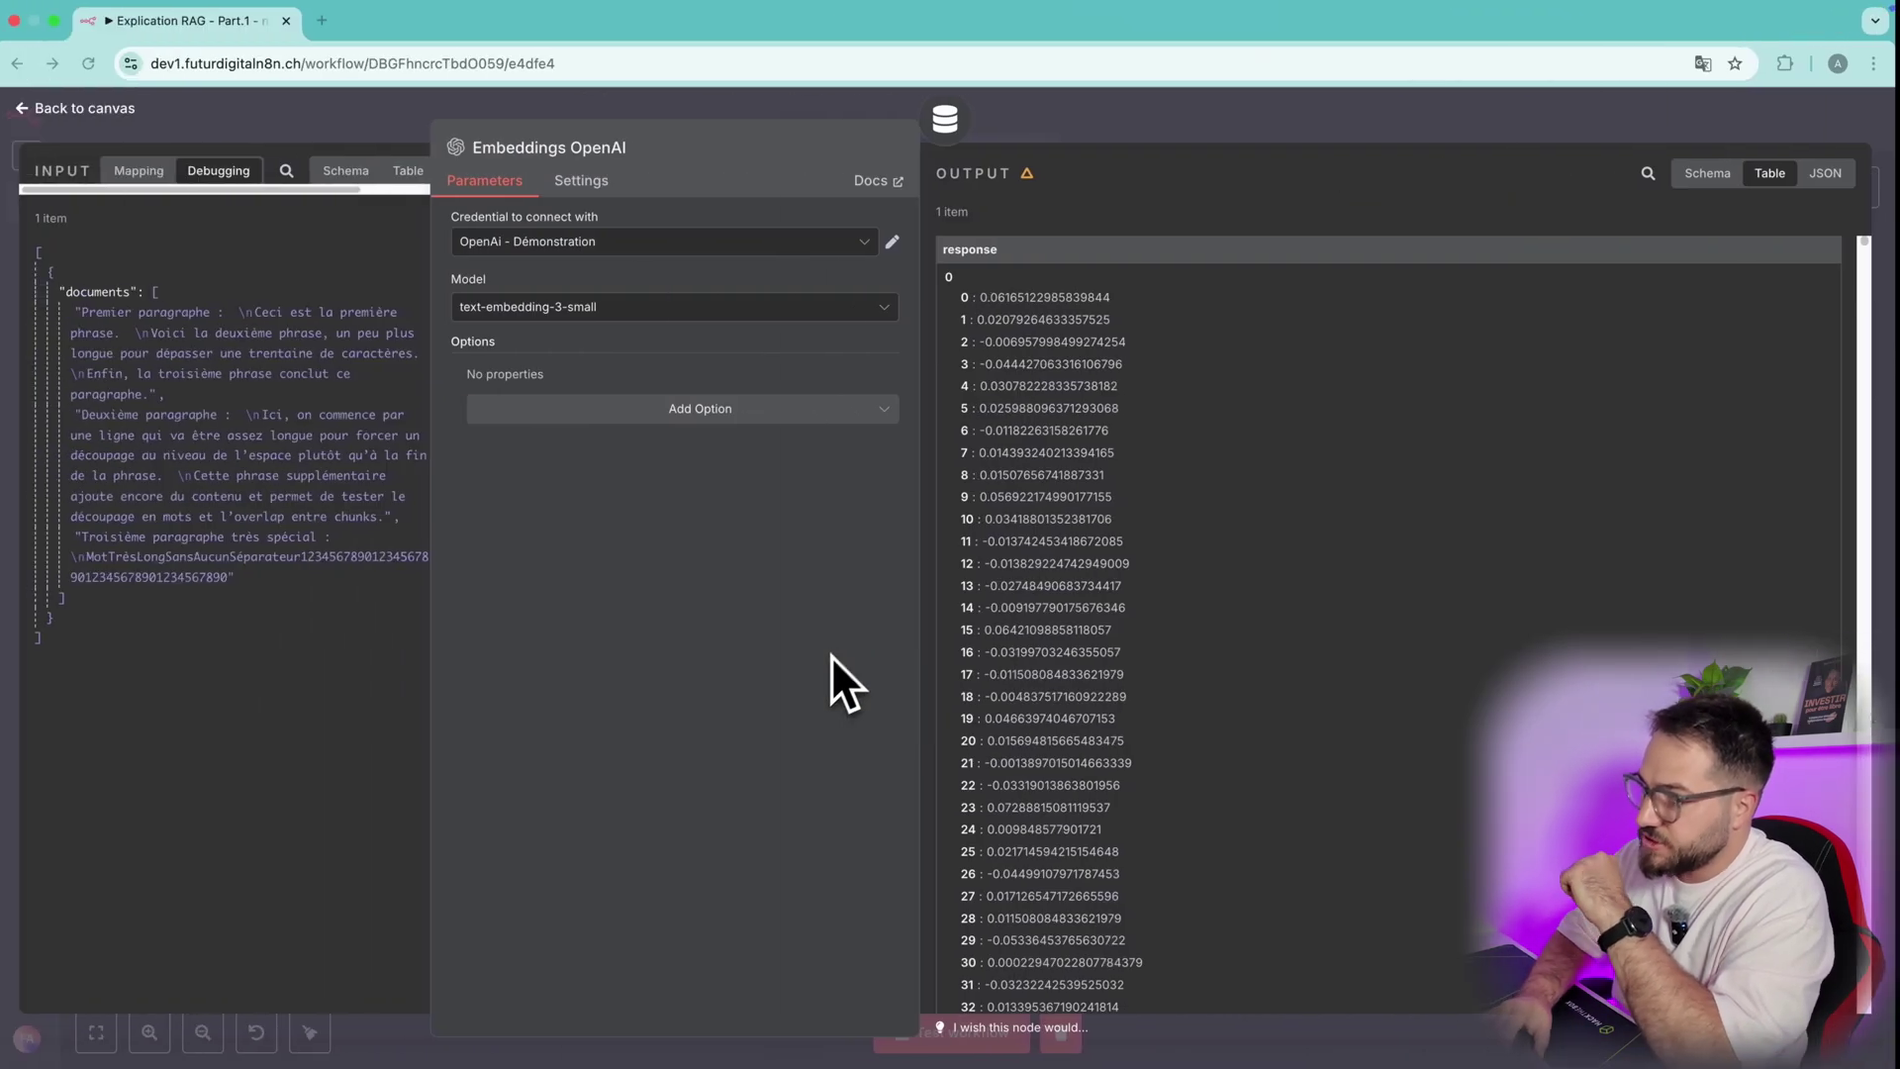
drag(984, 293, 1326, 634)
click(1316, 620)
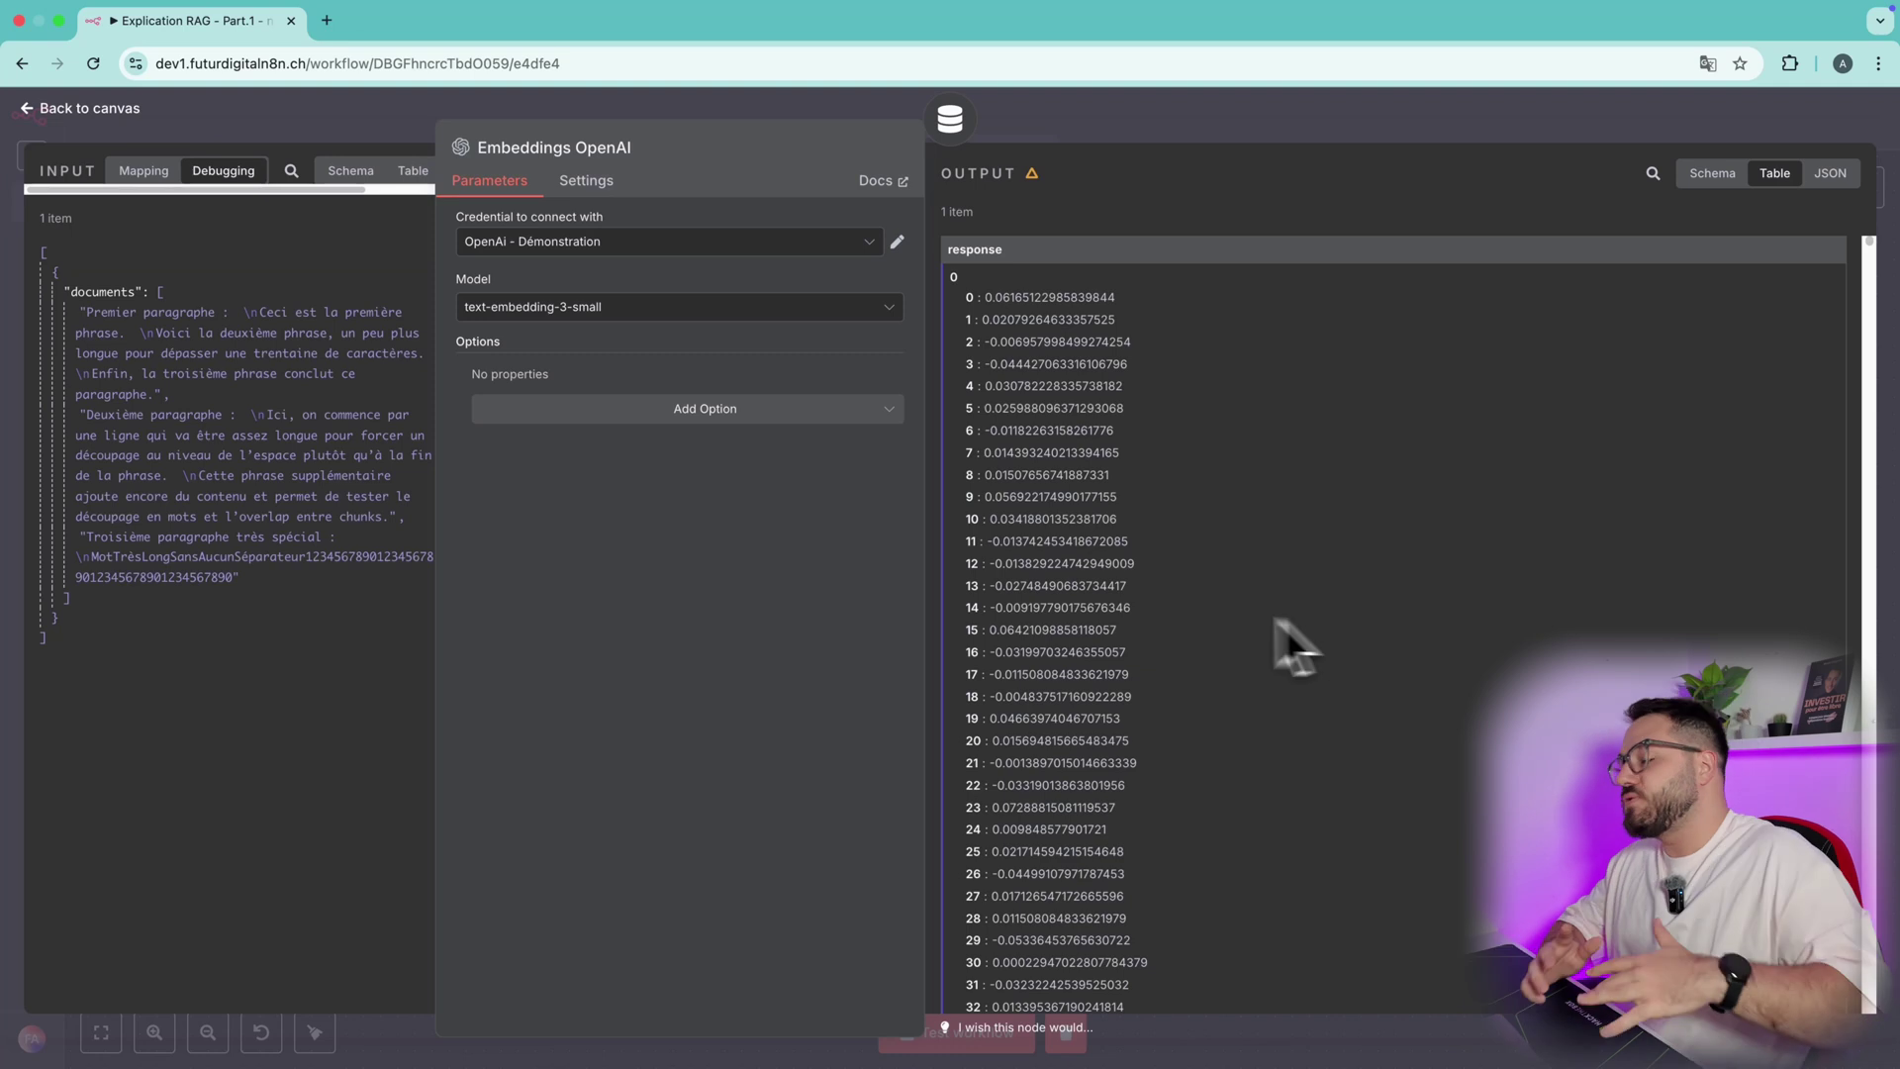